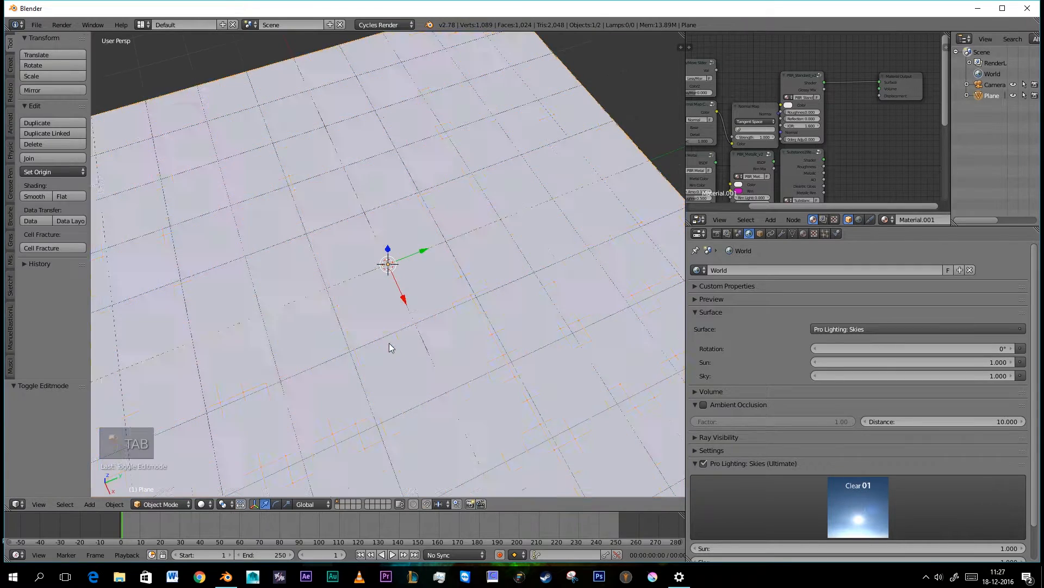
Add a Displace modifier to the plane and set its strength to 0.3
scroll(390, 343, "down", 6)
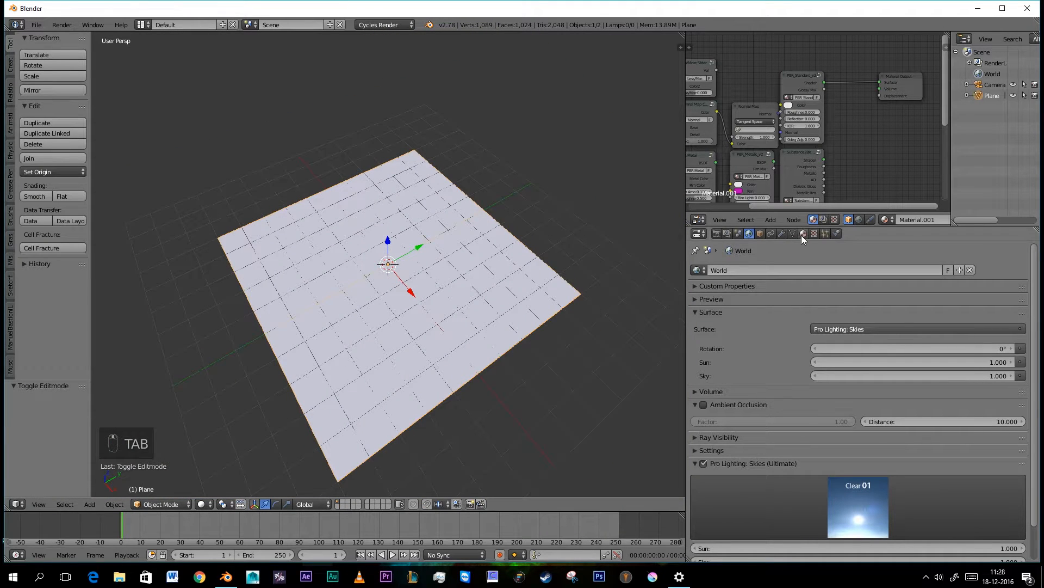
left_click(783, 233)
left_click(762, 271)
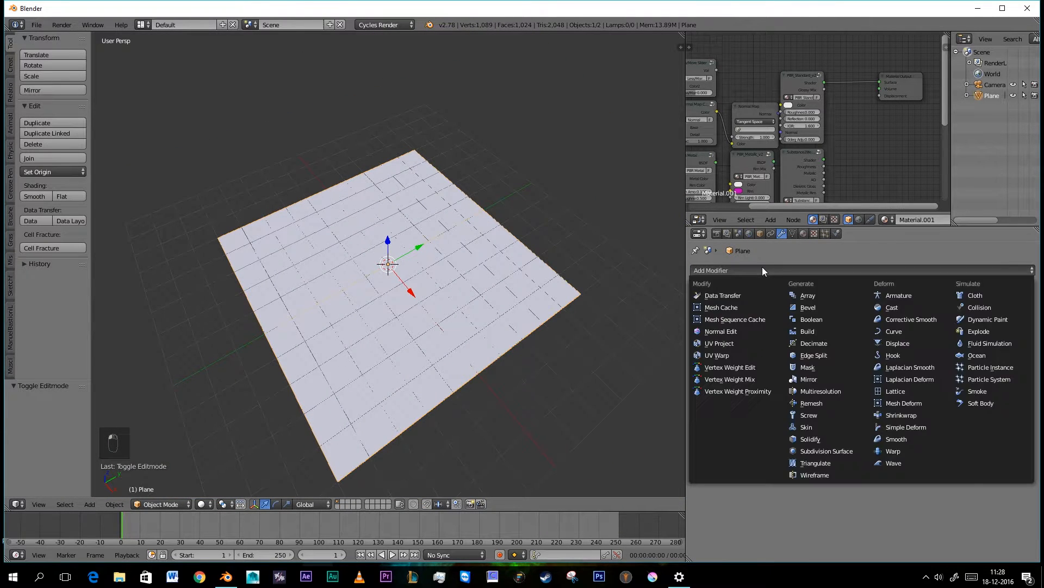
left_click(898, 343)
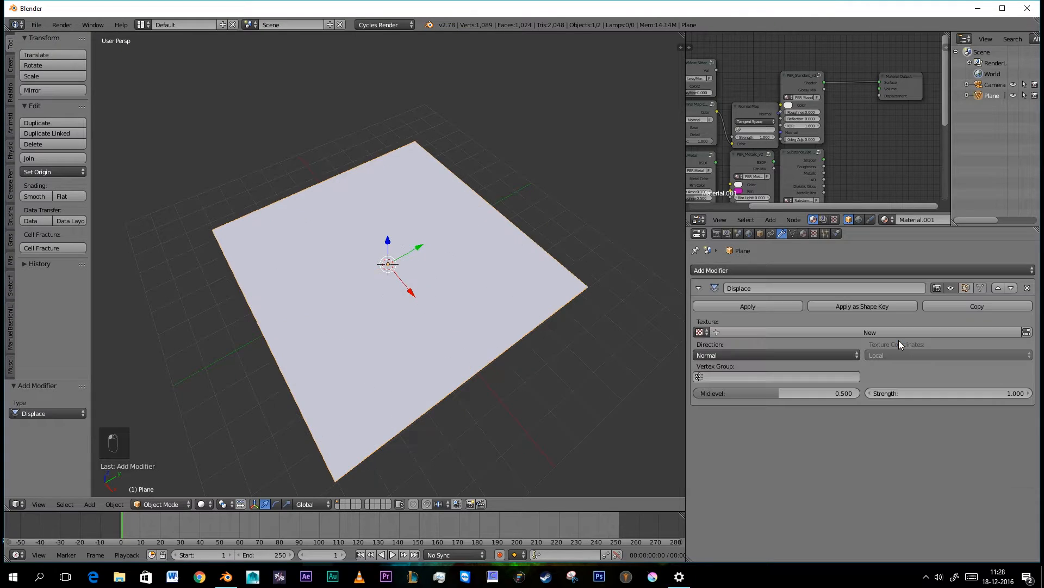
left_click_drag(880, 396, 871, 394)
left_click(1027, 394)
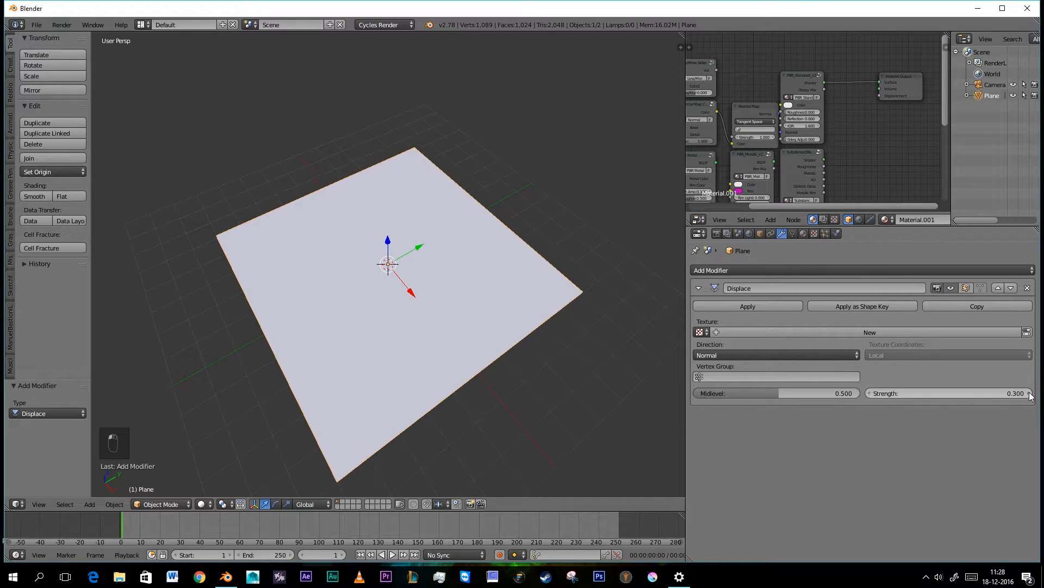
Create a new texture for the Displace modifier and set its type to Clouds
scroll(459, 310, "down", 4)
middle_click_drag(459, 310, 536, 284)
scroll(537, 284, "up", 2)
scroll(536, 284, "up", 3)
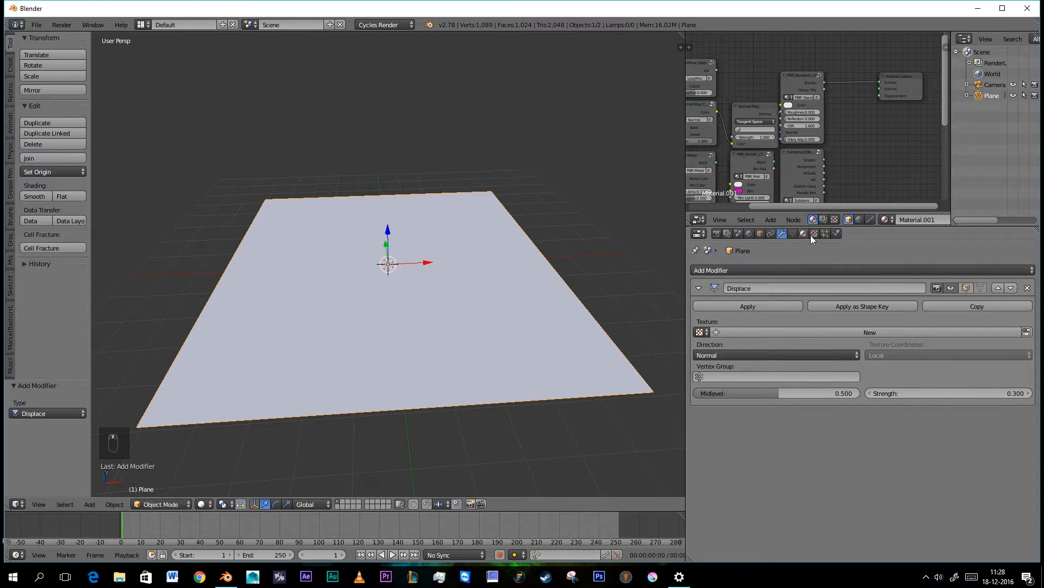
left_click(814, 233)
left_click(748, 271)
left_click(733, 226)
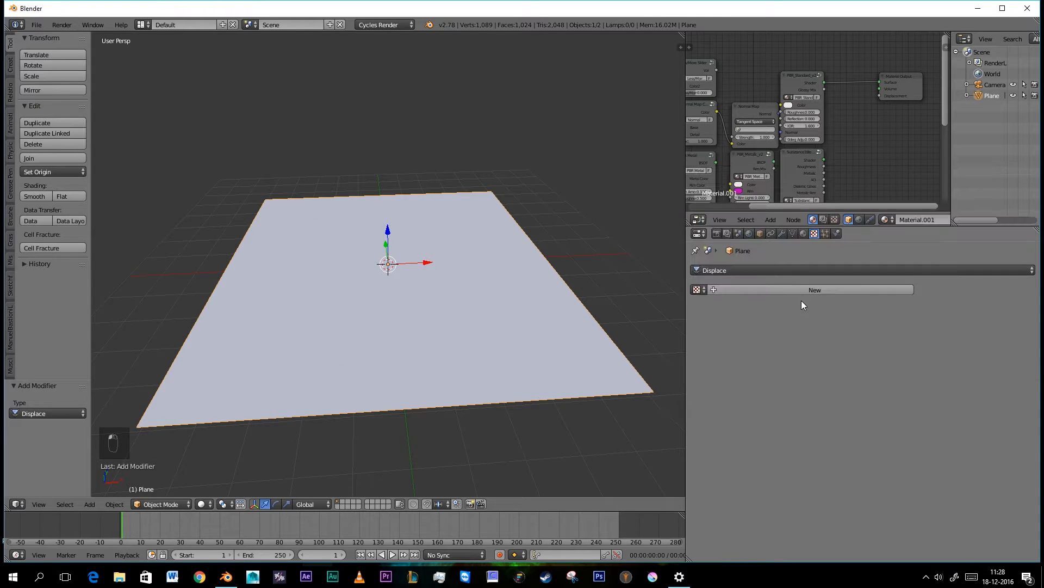
left_click(803, 289)
left_click(806, 302)
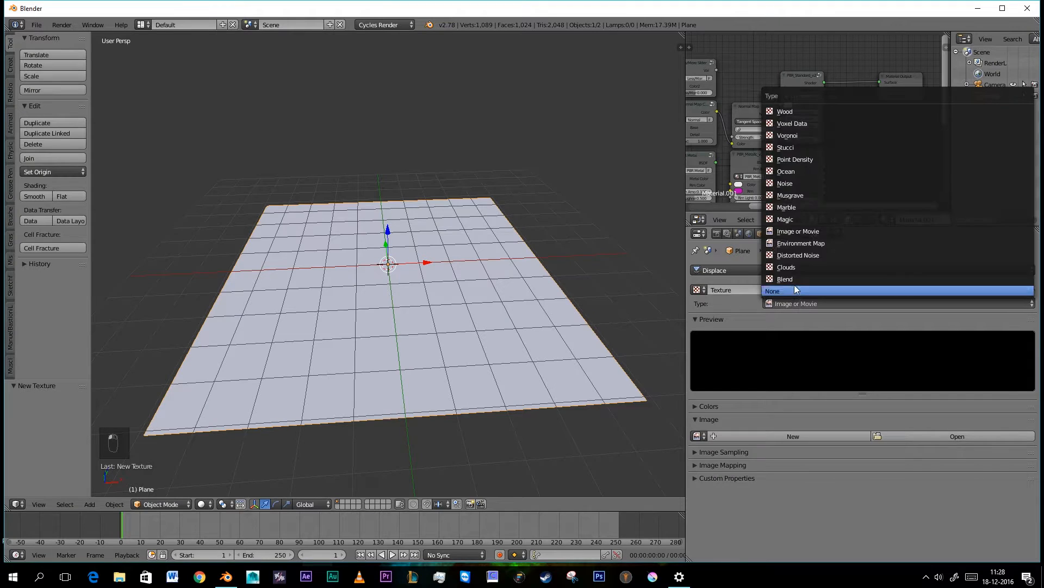
left_click(795, 266)
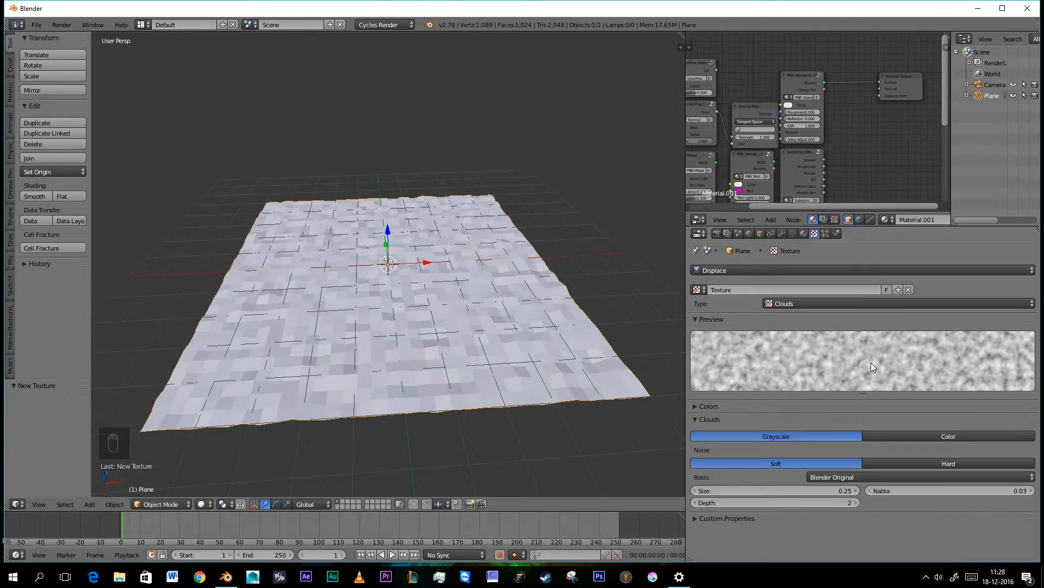
Raise the contrast of the Clouds texture to 1.9 in its color adjustments
left_click(695, 407)
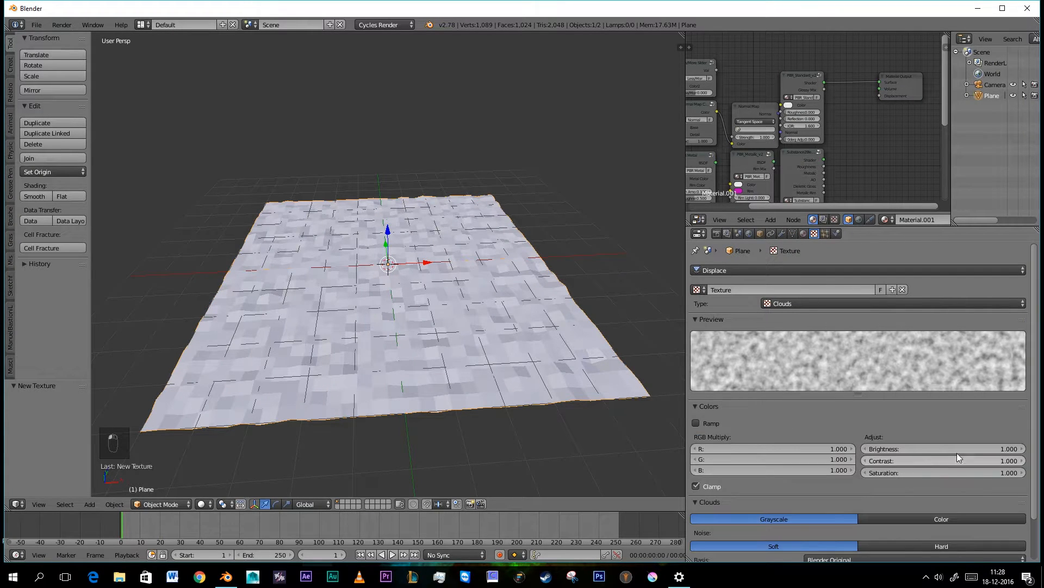
left_click(1020, 461)
left_click(1019, 461)
left_click(1019, 460)
left_click(1019, 460)
left_click(1019, 460)
left_click(1019, 460)
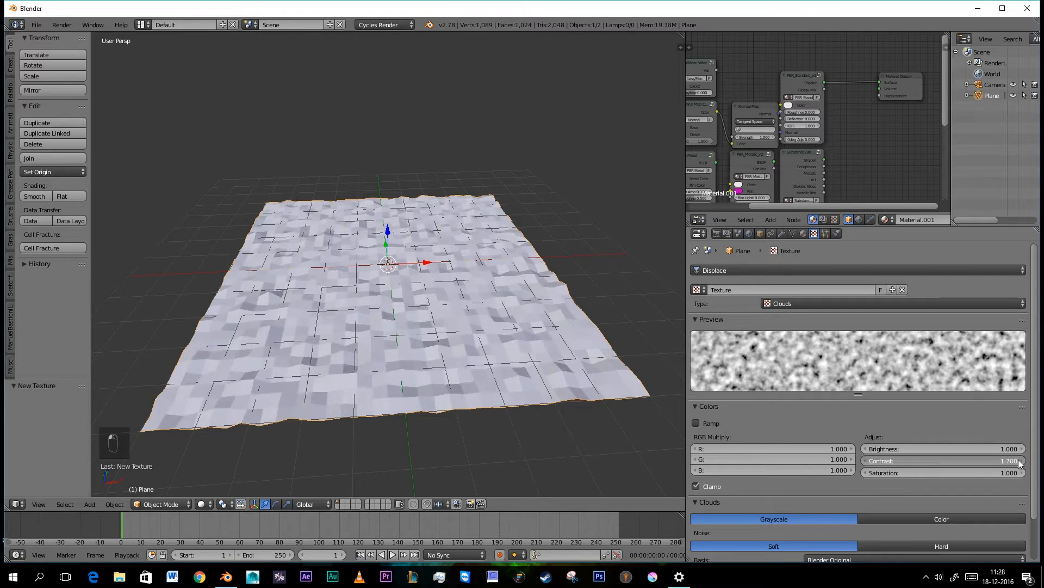
left_click(1019, 460)
Add a Plain Axes empty and move it about 6.46 units along X, beside the plane
scroll(408, 341, "up", 2)
middle_click_drag(314, 350, 483, 324)
scroll(408, 341, "down", 4)
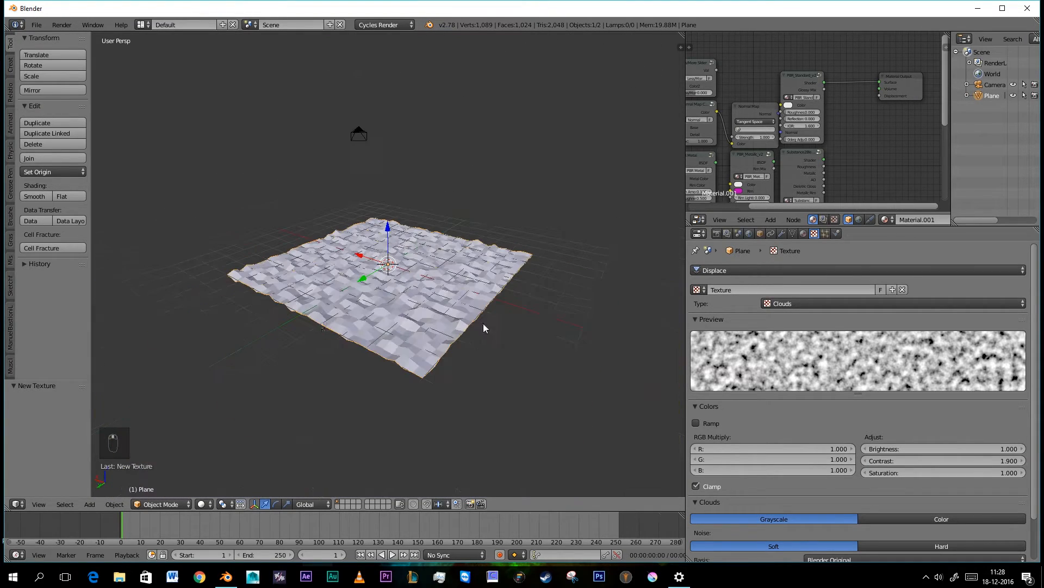
key("shift+a")
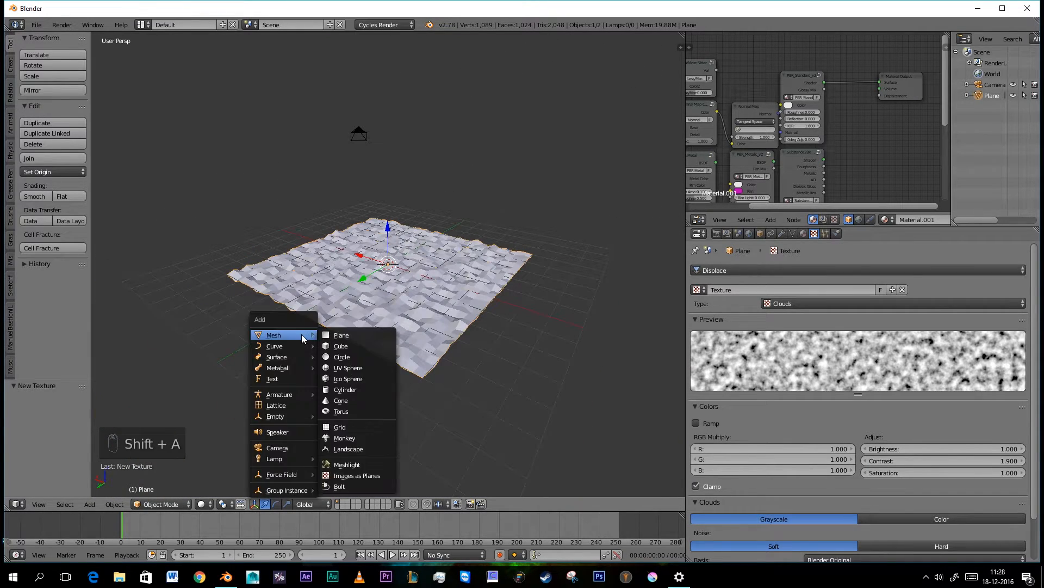
mouse_move(291, 418)
left_click(335, 416)
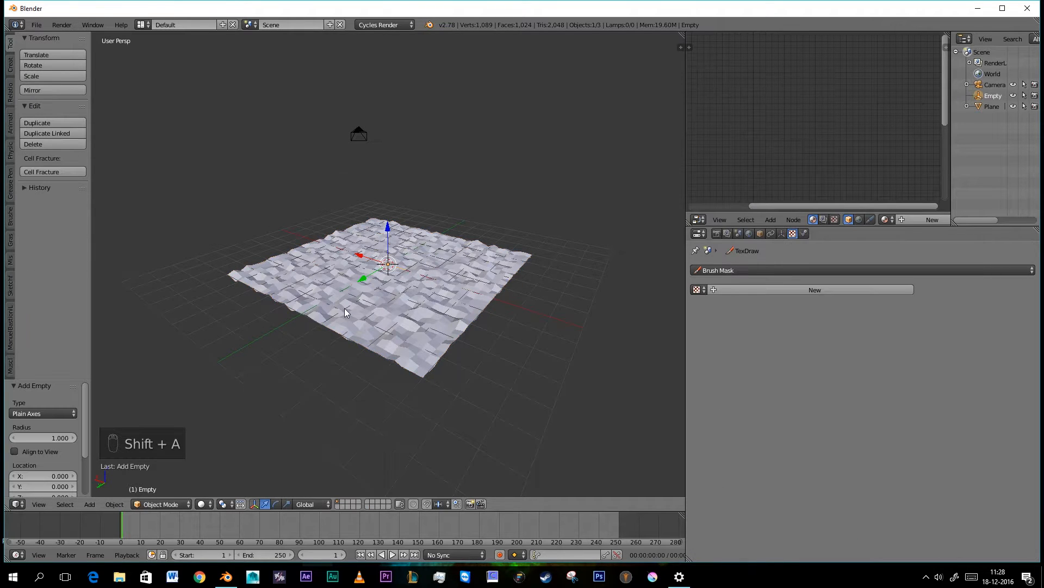
middle_click_drag(344, 309, 427, 339)
left_click_drag(354, 282, 218, 336)
Set the plane's Displace texture coordinates to Object, with the Empty as the reference object
middle_click_drag(334, 314, 344, 277)
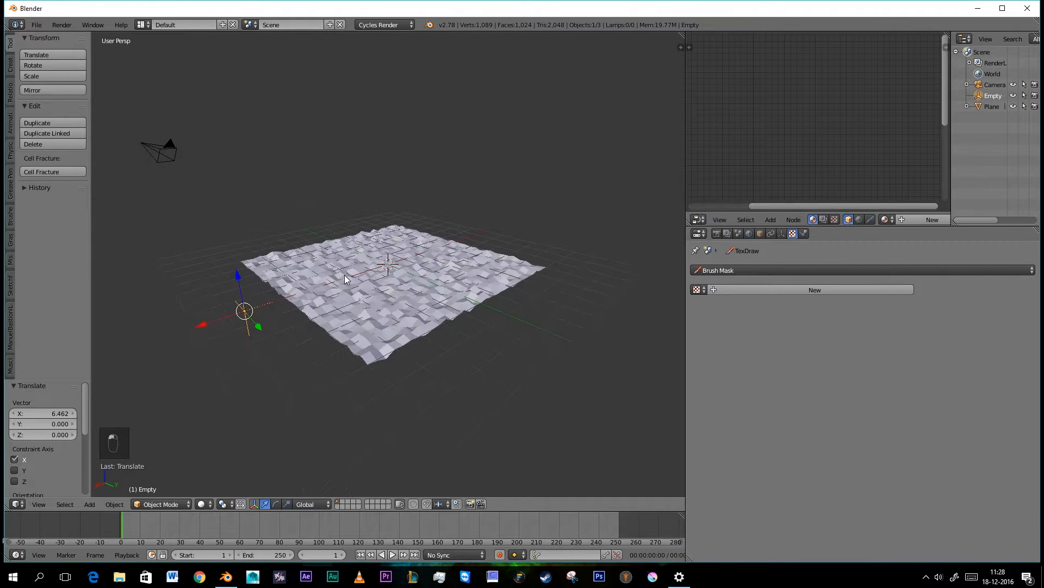
right_click(345, 277)
left_click(782, 234)
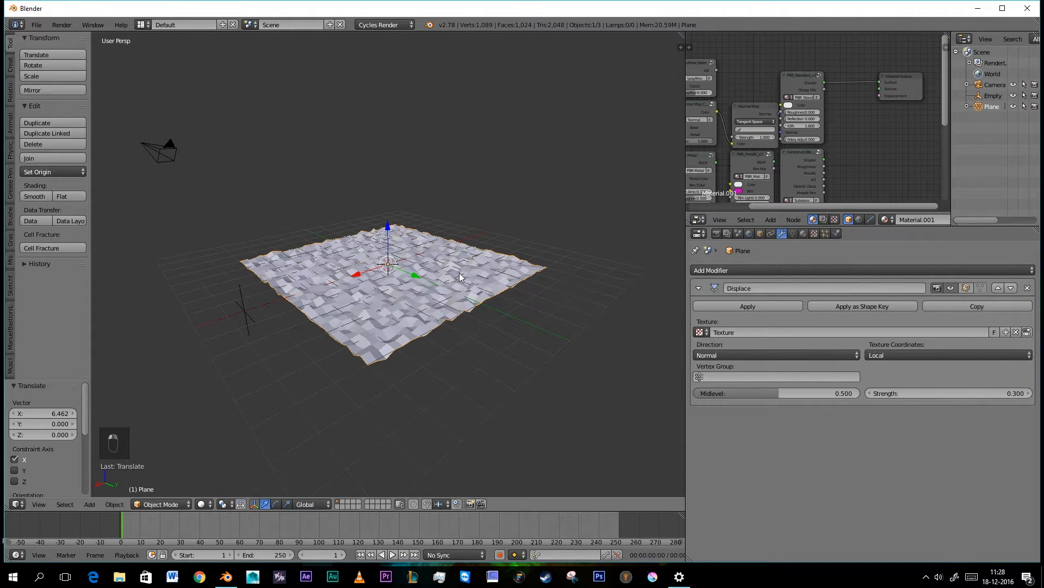
mouse_move(381, 245)
middle_mouse_down()
mouse_move(403, 228)
mouse_move(381, 259)
middle_mouse_up()
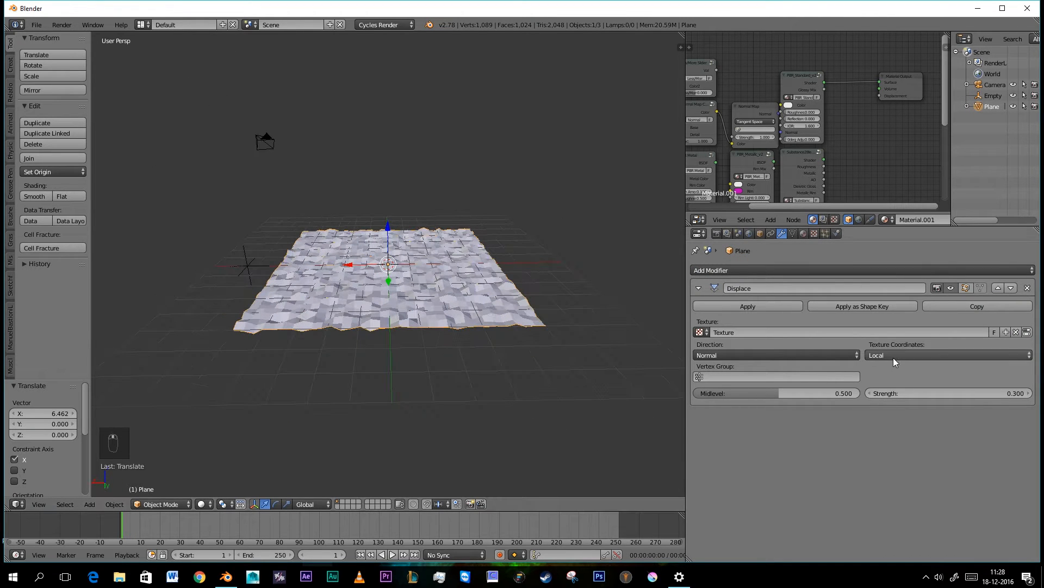
left_click(893, 356)
left_click(882, 321)
left_click(924, 376)
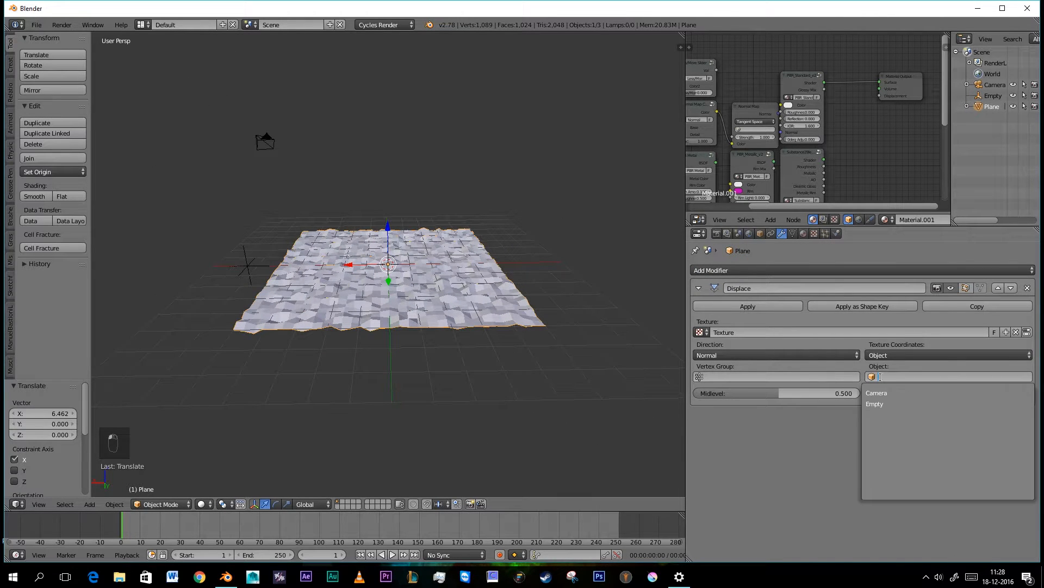
left_click(892, 401)
Select the empty and move it about 0.52 units along X to shift the plane's displacement pattern
scroll(379, 265, "down", 3)
middle_click_drag(379, 265, 427, 294)
scroll(391, 294, "up", 3)
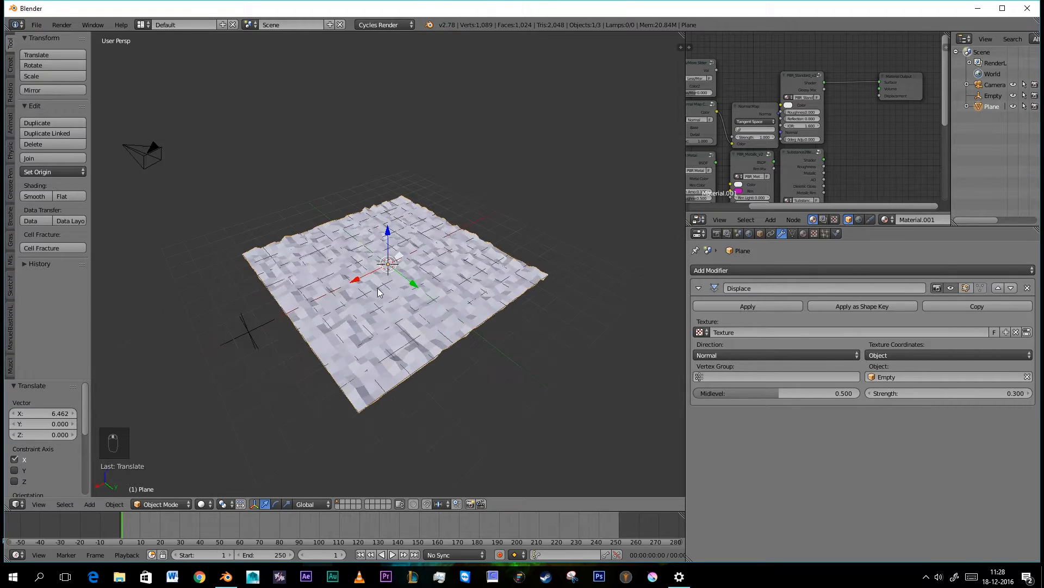
scroll(327, 297, "up", 2)
middle_click_drag(357, 297, 314, 282)
right_click(156, 301)
scroll(305, 289, "up", 1)
scroll(325, 276, "down", 2)
right_click(325, 275)
right_click(194, 291)
right_click(293, 301)
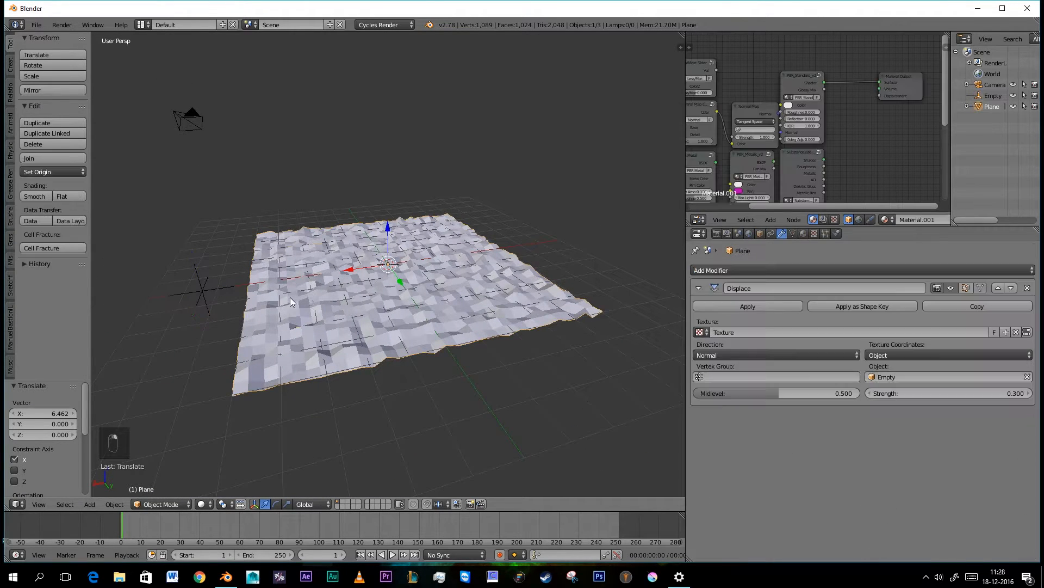
right_click(198, 299)
key("g")
key("x")
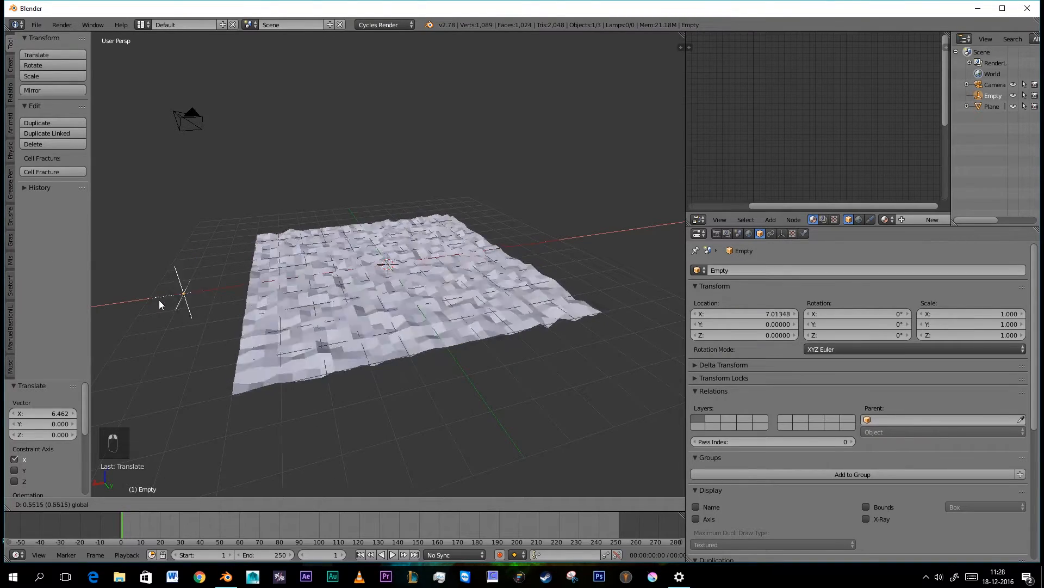
left_click(161, 301)
Scale the empty to about 2.92 and shift it along X to about 7.14
key("s")
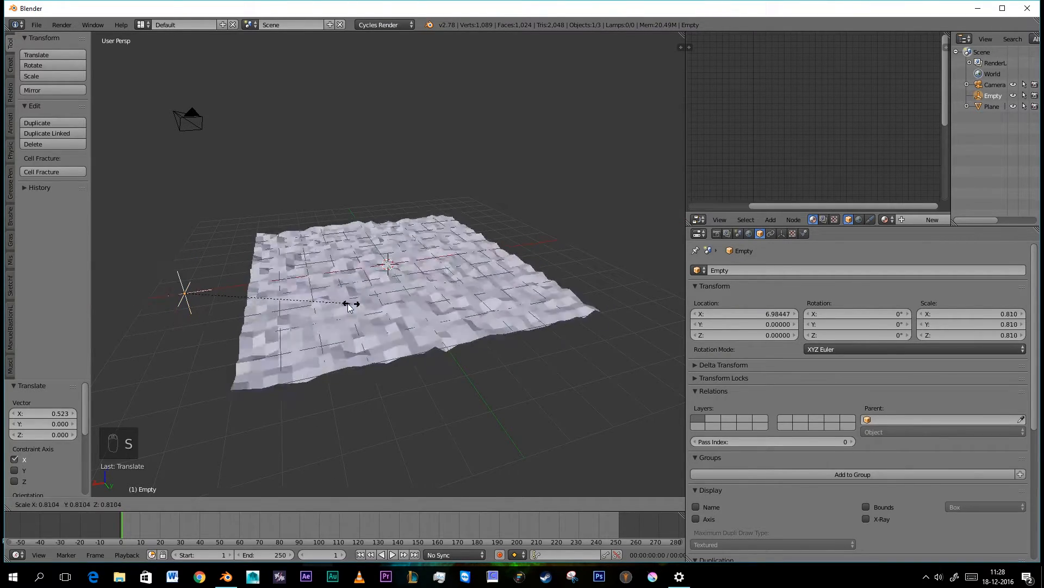
left_click(632, 301)
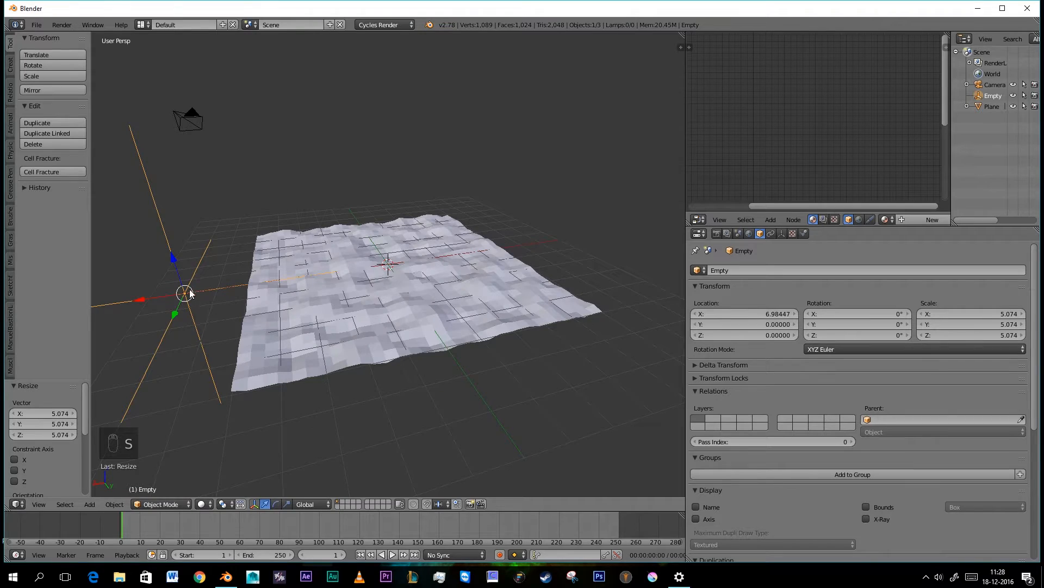
key("g")
key("x")
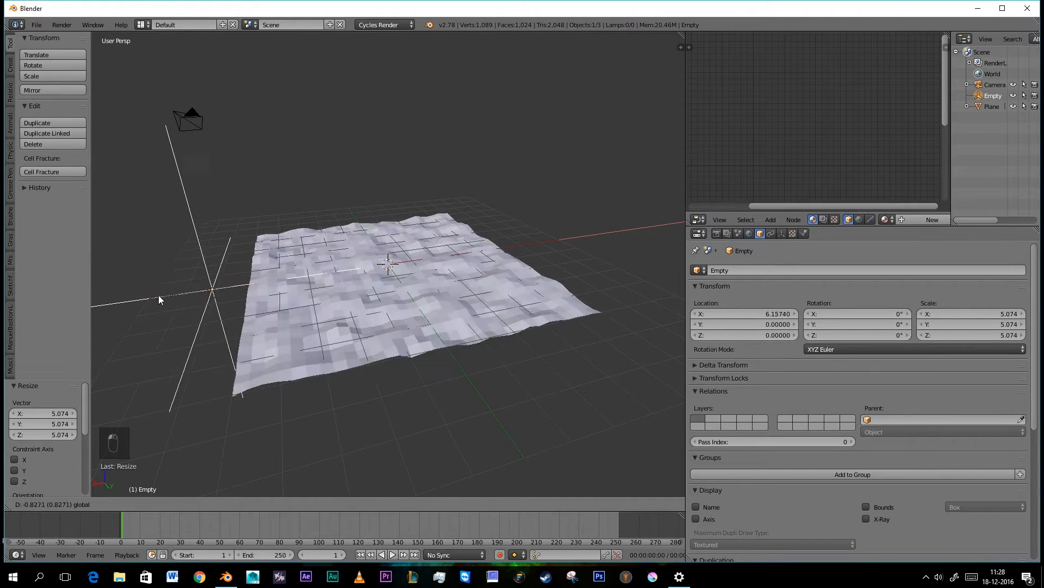
left_click(145, 300)
key("s")
left_click(312, 338)
Add a Wireframe modifier to the plane
scroll(345, 309, "down", 4)
middle_click_drag(451, 276, 358, 310)
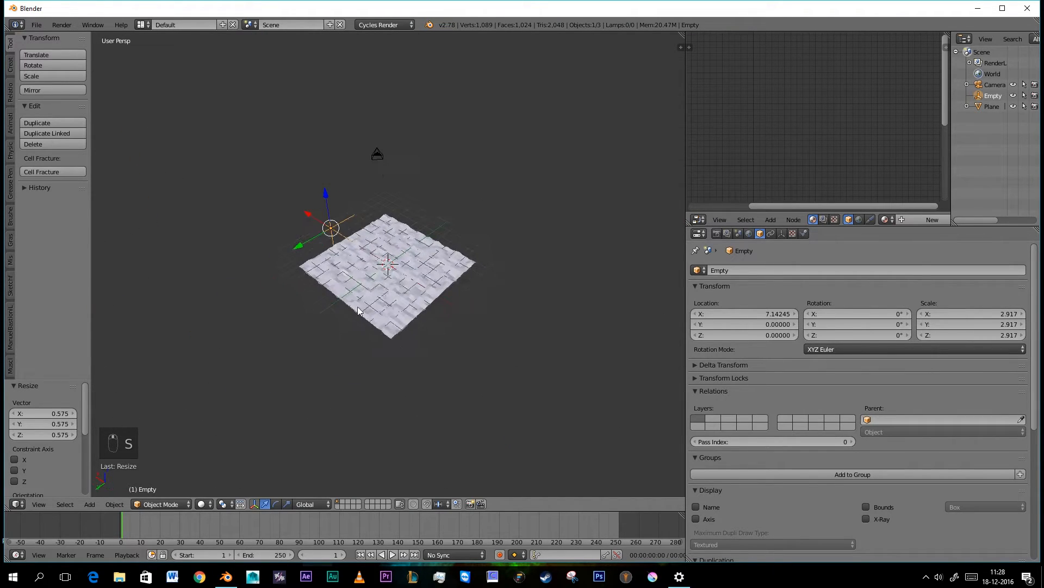
right_click(358, 311)
left_click(781, 233)
left_click(749, 270)
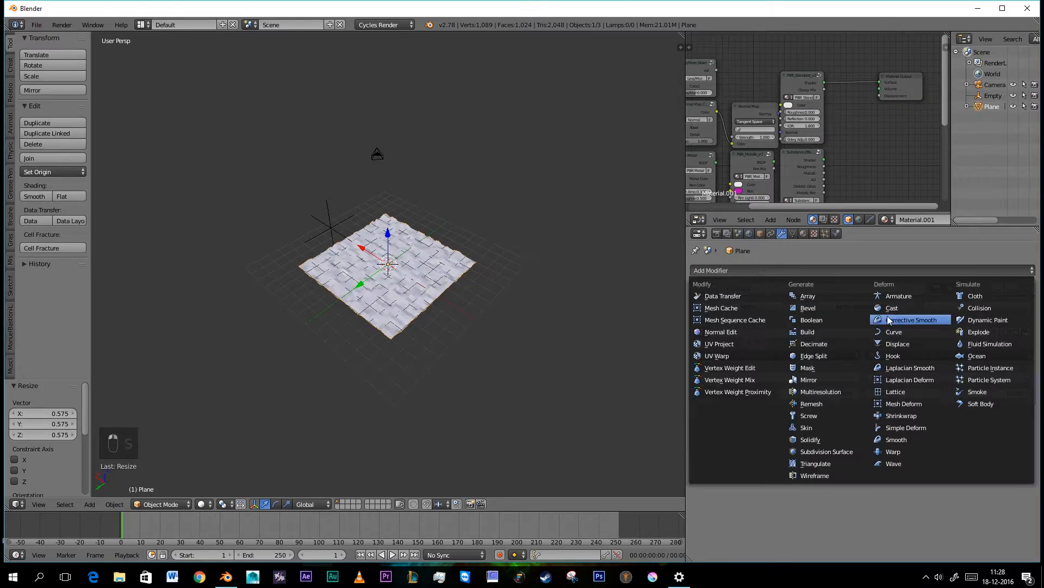
left_click(814, 475)
Examine the wireframe grid's displaced surface from several angles and distances
scroll(413, 315, "up", 4)
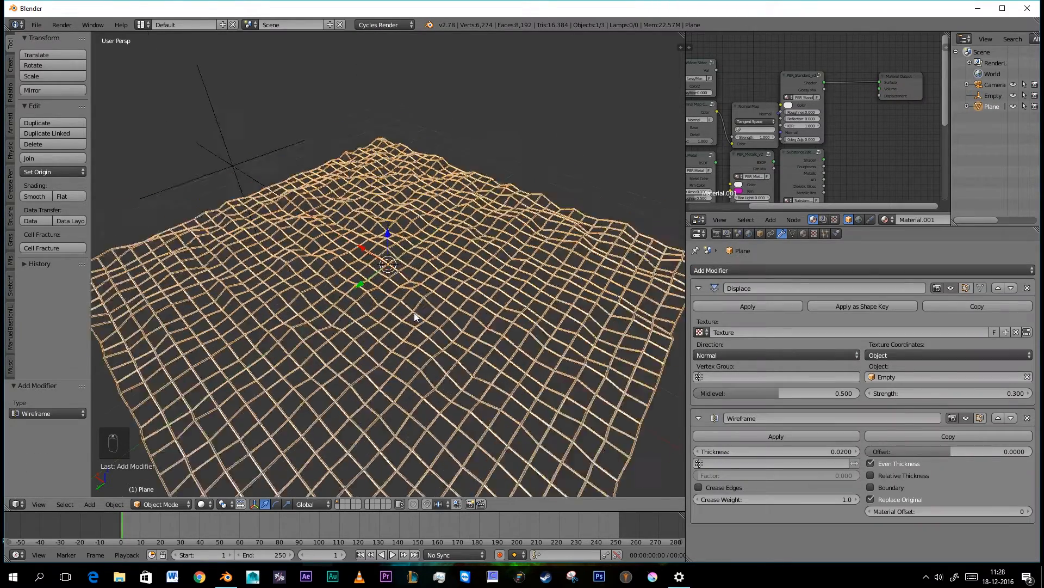
middle_click_drag(414, 315, 424, 277)
scroll(474, 278, "down", 4)
scroll(424, 277, "up", 4)
middle_click_drag(337, 283, 370, 337)
scroll(354, 291, "down", 2)
scroll(381, 307, "down", 4)
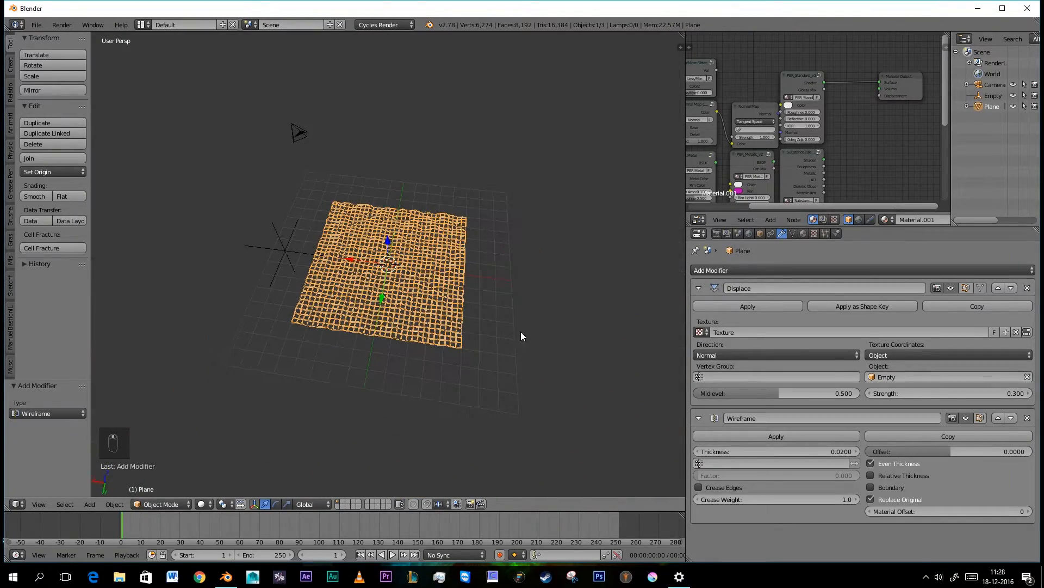
scroll(381, 307, "up", 4)
mouse_move(415, 291)
middle_mouse_down()
mouse_move(485, 252)
mouse_move(417, 309)
mouse_move(415, 284)
middle_mouse_up()
scroll(484, 252, "up", 3)
scroll(417, 309, "down", 5)
Add an ico sphere with 3 subdivisions at the grid's centre and shade it smooth
key("shift+a")
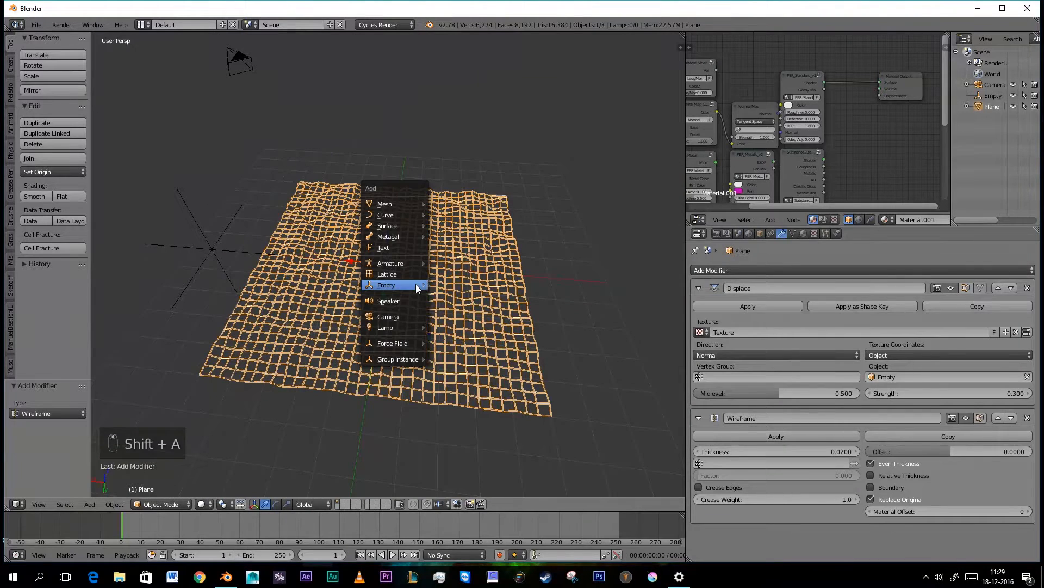
mouse_move(412, 199)
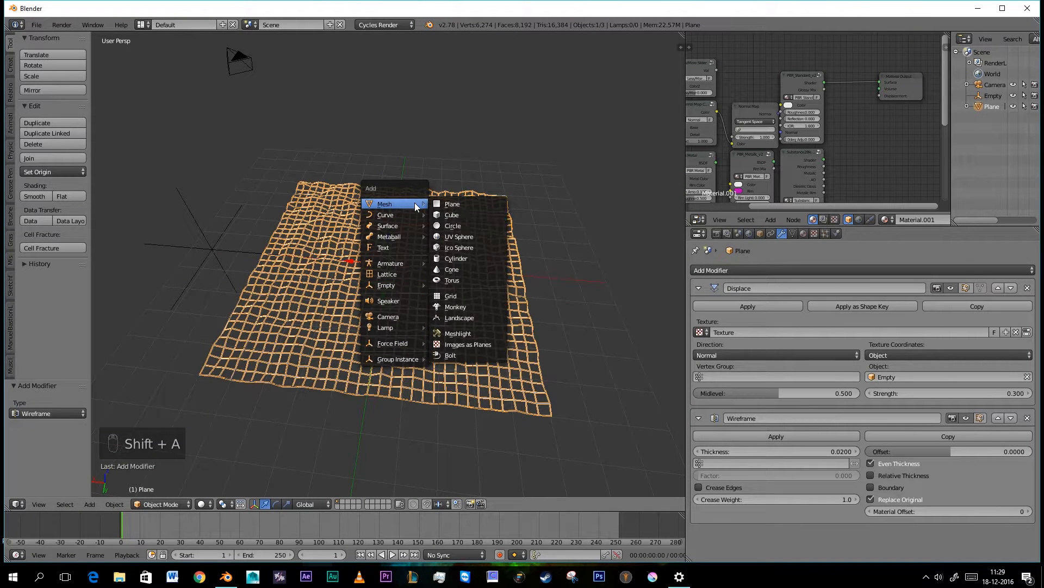
left_click(472, 247)
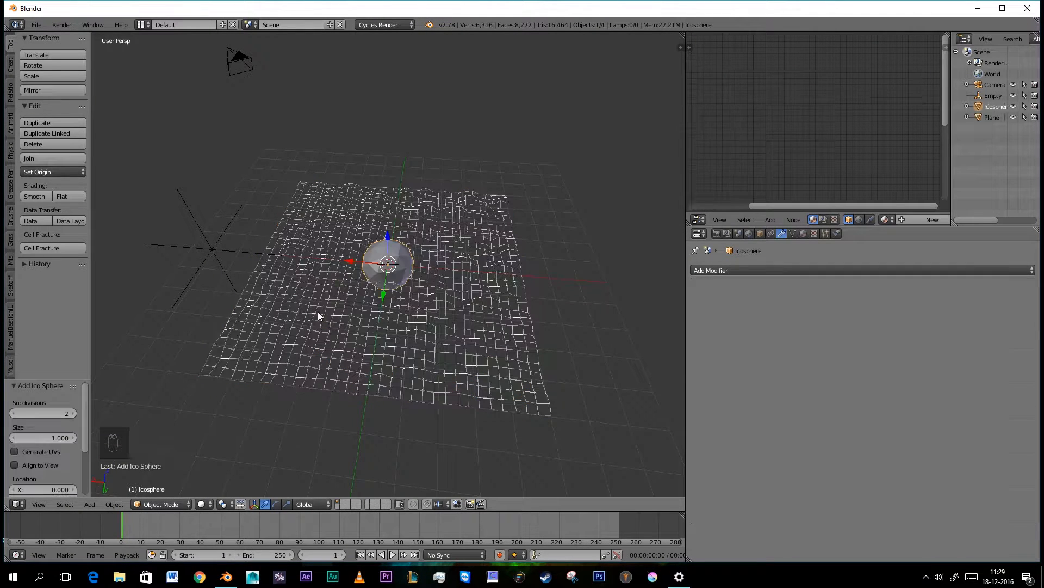
left_click(75, 416)
scroll(296, 297, "up", 5)
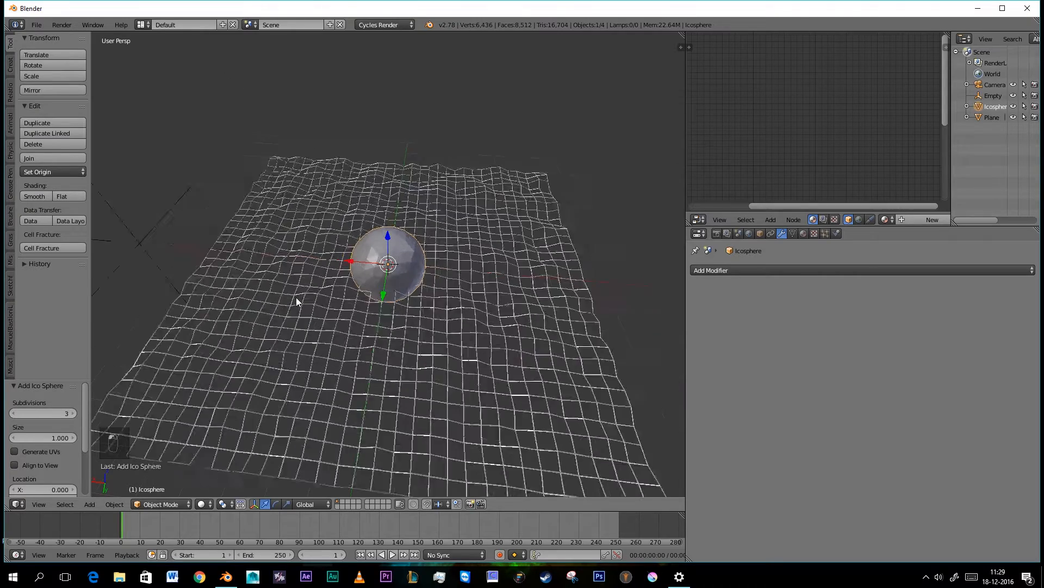
middle_click_drag(315, 286, 57, 388)
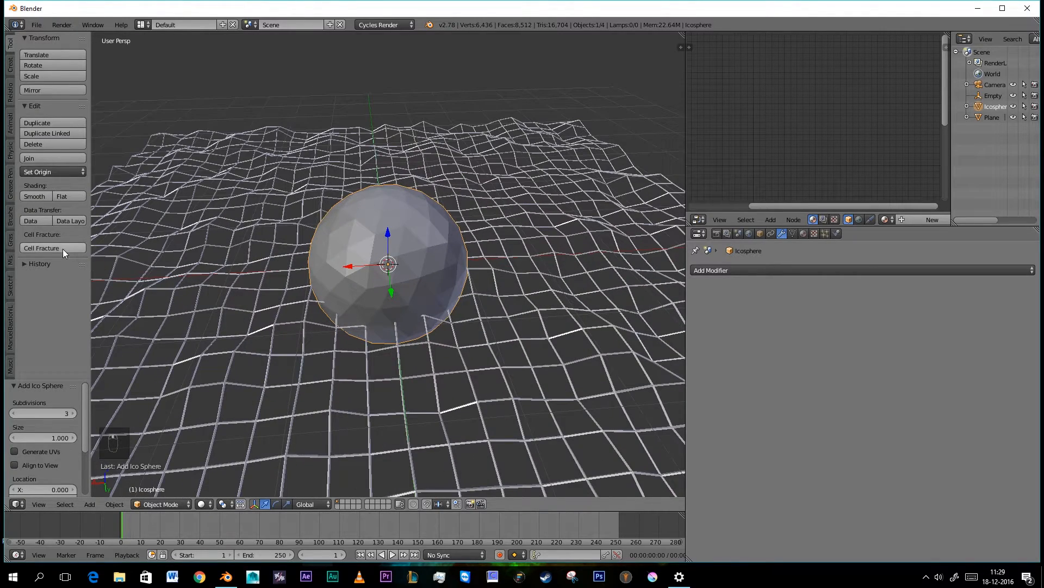
left_click(43, 196)
Move the ico sphere about 8.31 units in the negative X direction, beyond the wireframe grid's edge
scroll(306, 250, "down", 4)
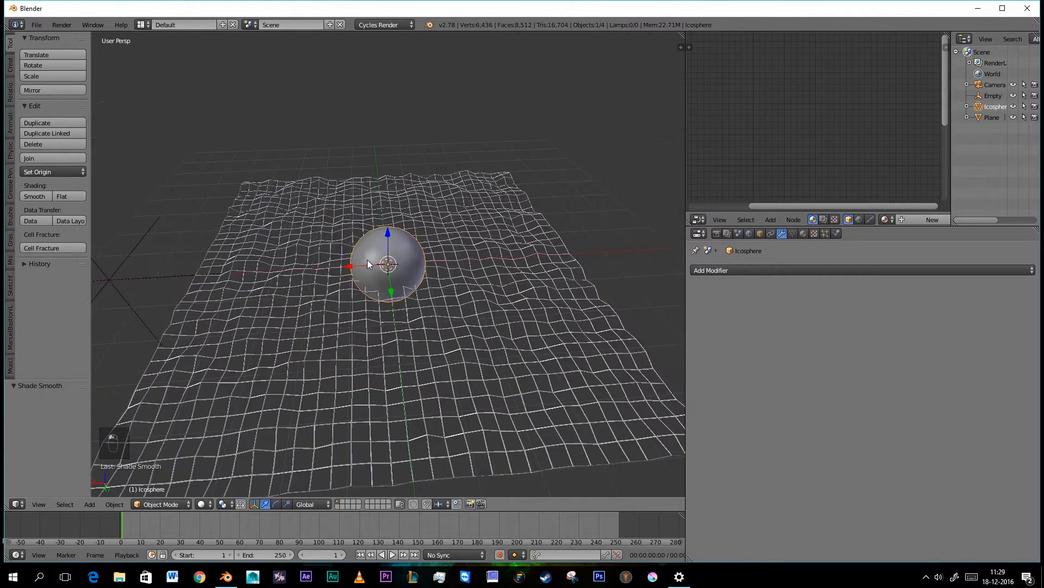
left_click_drag(362, 264, 658, 254)
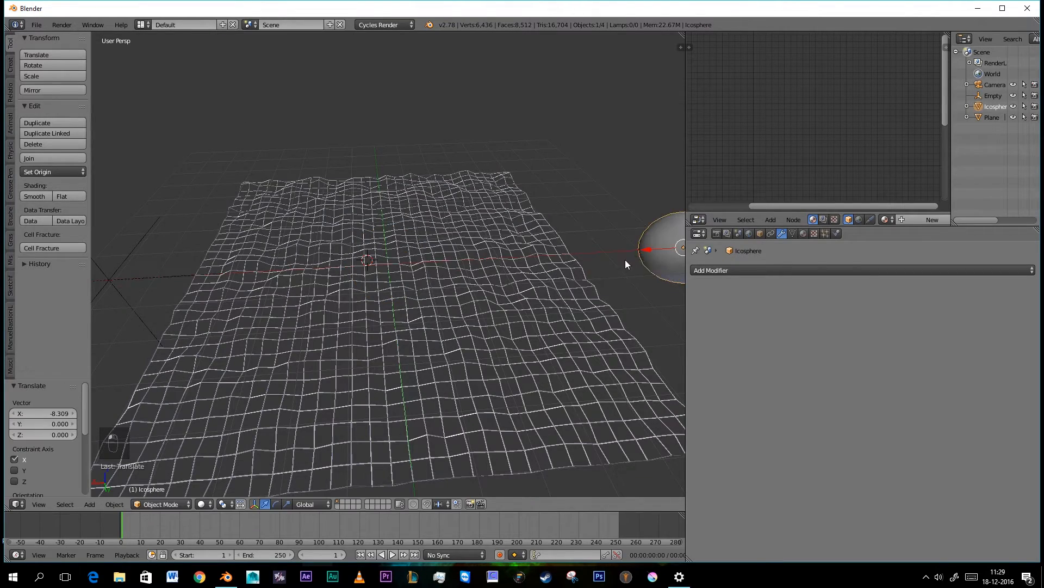
scroll(625, 260, "down", 3)
middle_click_drag(615, 258, 488, 229)
scroll(478, 210, "up", 3)
scroll(477, 206, "down", 5)
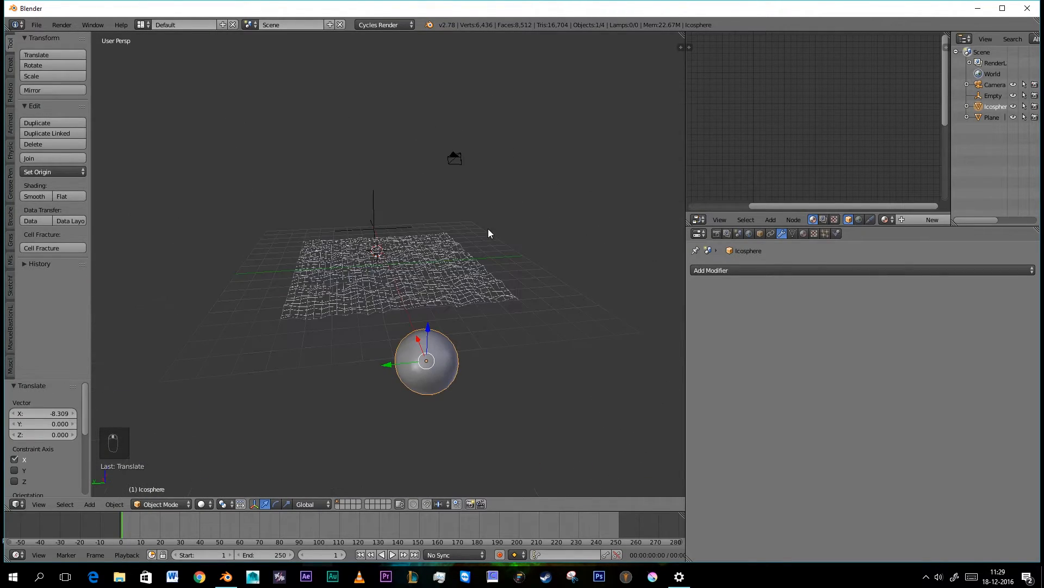
Add a particle system of type Hair to the wireframe plane
right_click(423, 276)
middle_click_drag(424, 275, 444, 290)
scroll(504, 292, "up", 4)
scroll(459, 292, "down", 4)
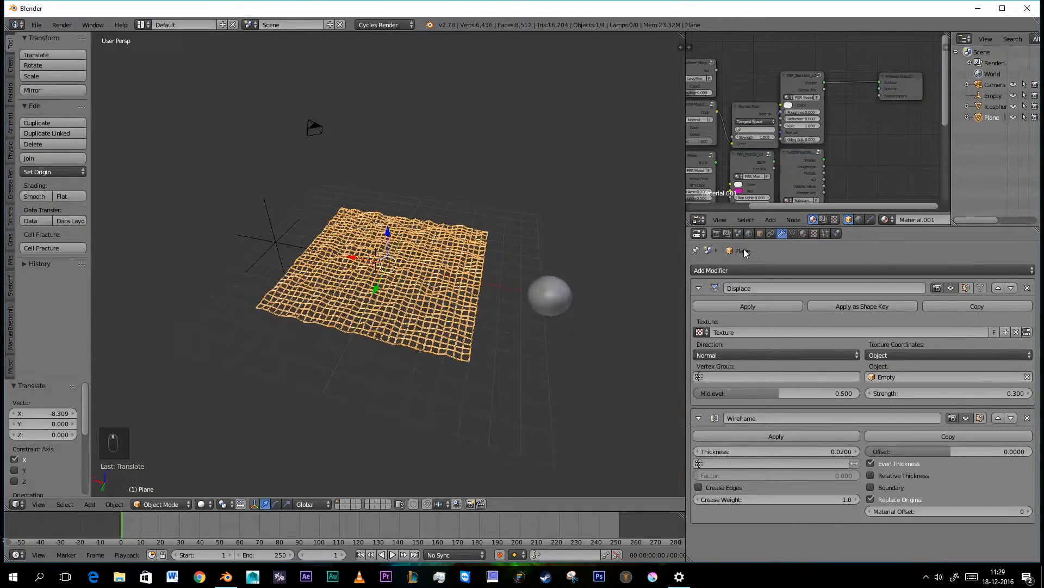
left_click(826, 233)
left_click(768, 306)
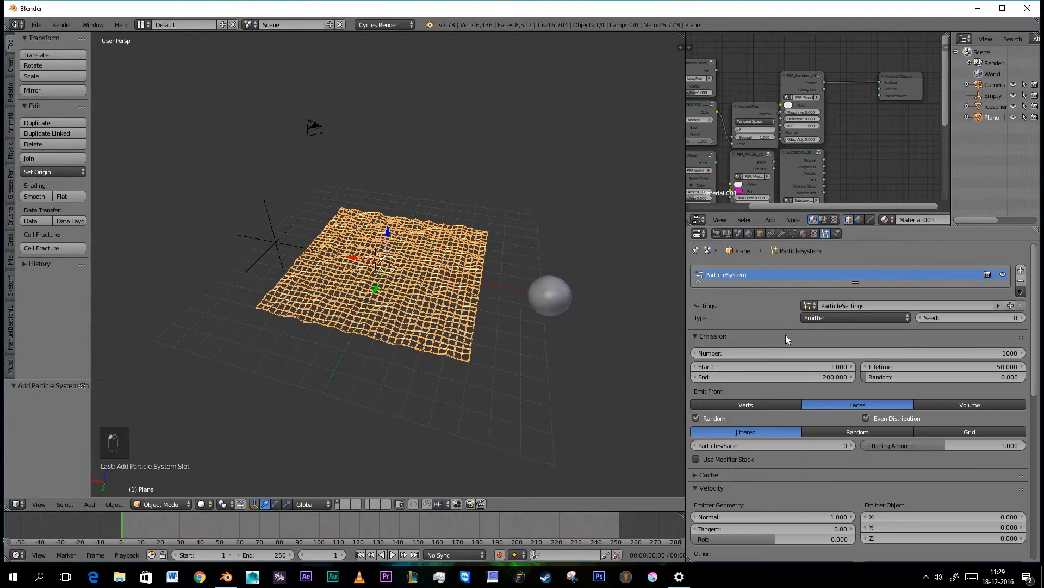
left_click(817, 316)
left_click(818, 294)
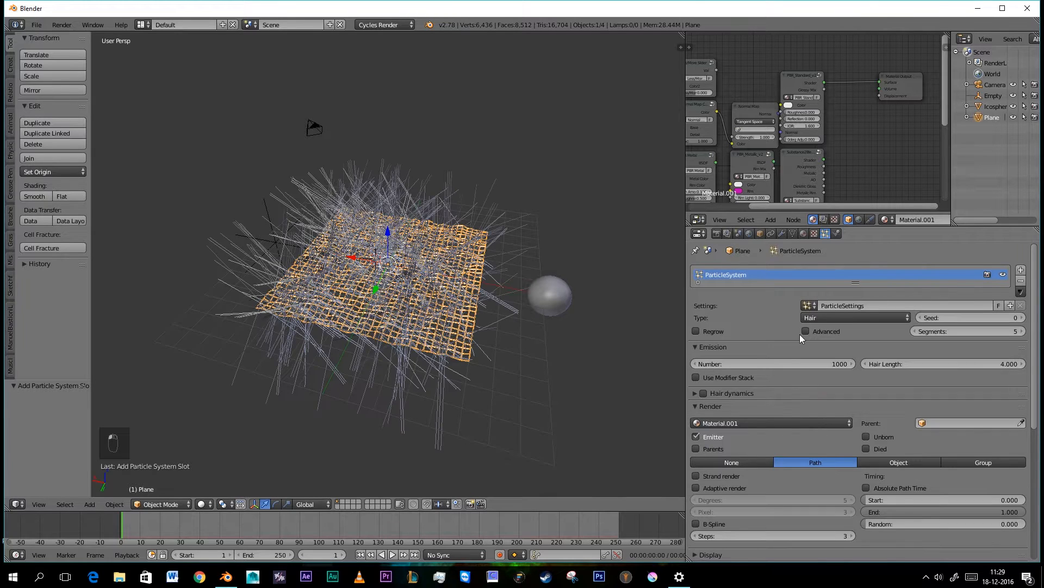
Enable the advanced hair settings and emit the particles from Verts using the modifier stack
left_click(805, 331)
scroll(756, 297, "down", 2)
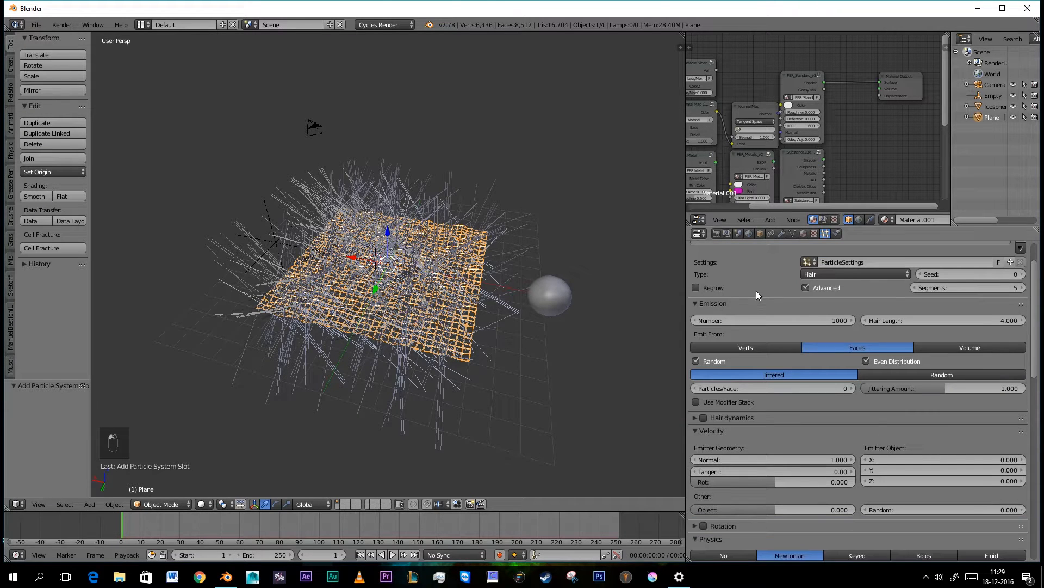
left_click(739, 347)
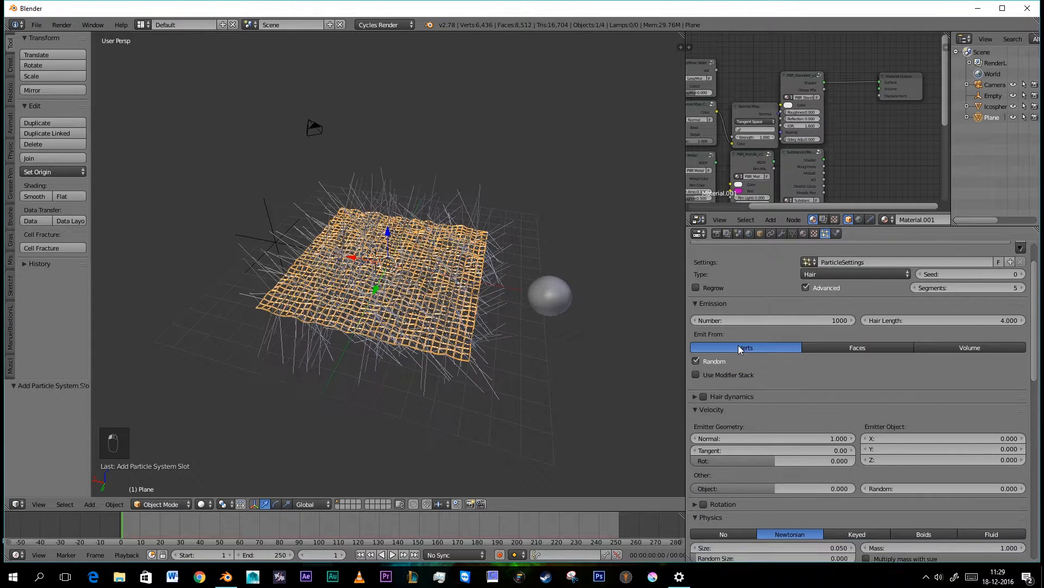
left_click(717, 373)
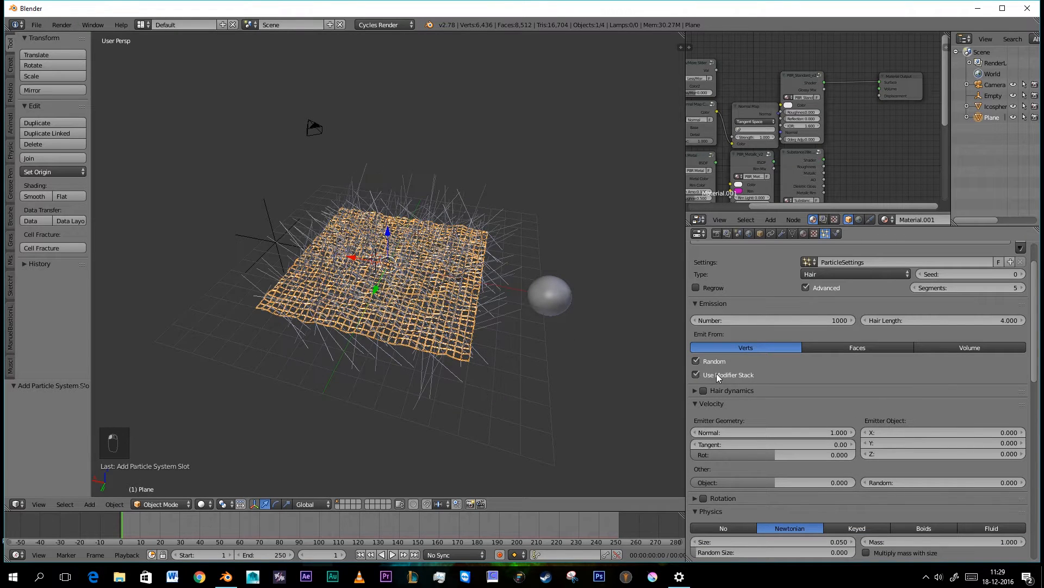
scroll(360, 312, "down", 3)
middle_click_drag(360, 312, 401, 331)
scroll(402, 331, "up", 3)
Render the particles as Object, with Icosphere as the dupli object
scroll(796, 364, "down", 10)
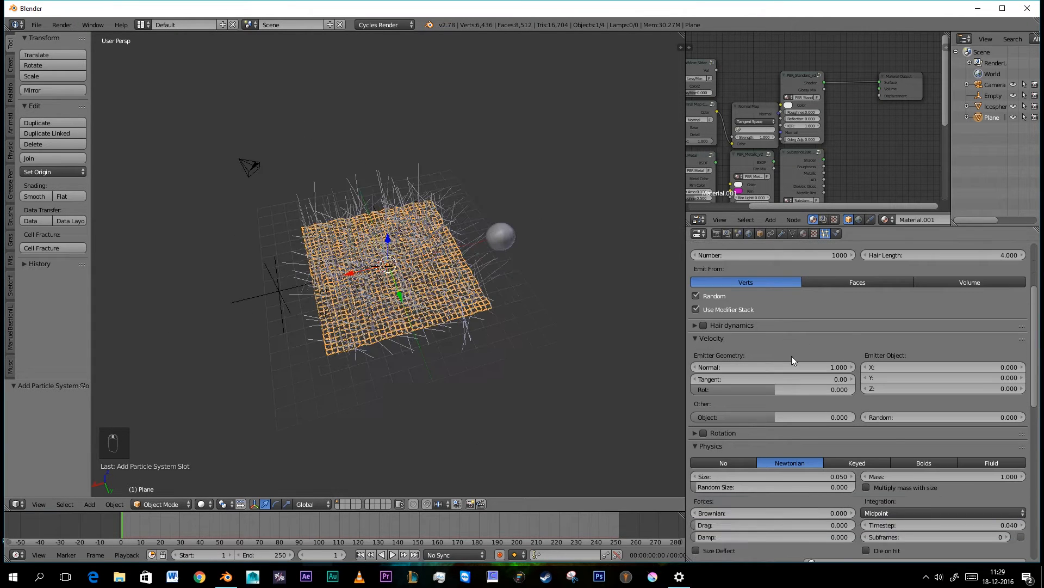
scroll(906, 393, "down", 3)
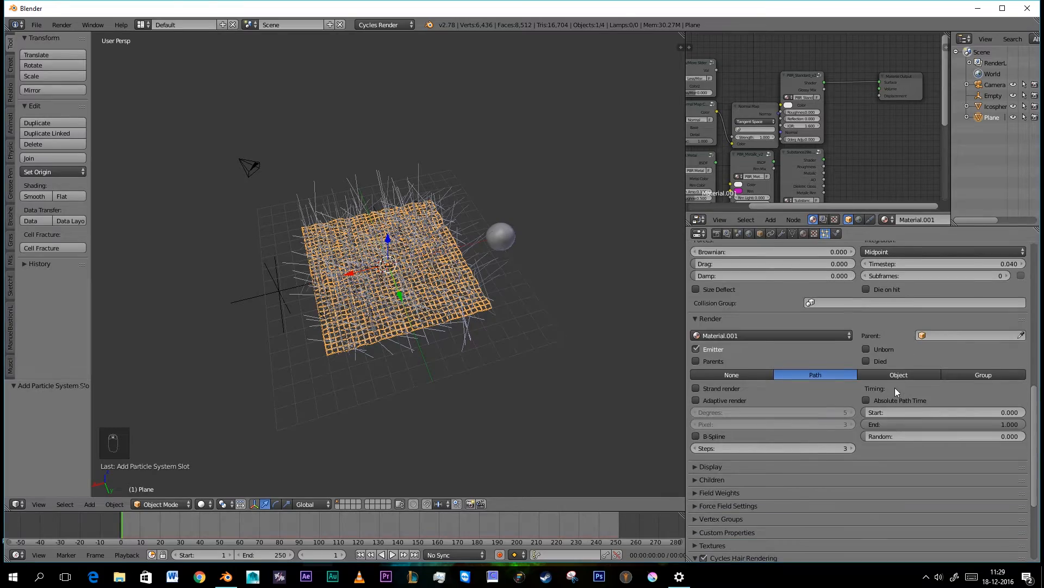
left_click(893, 374)
left_click(868, 388)
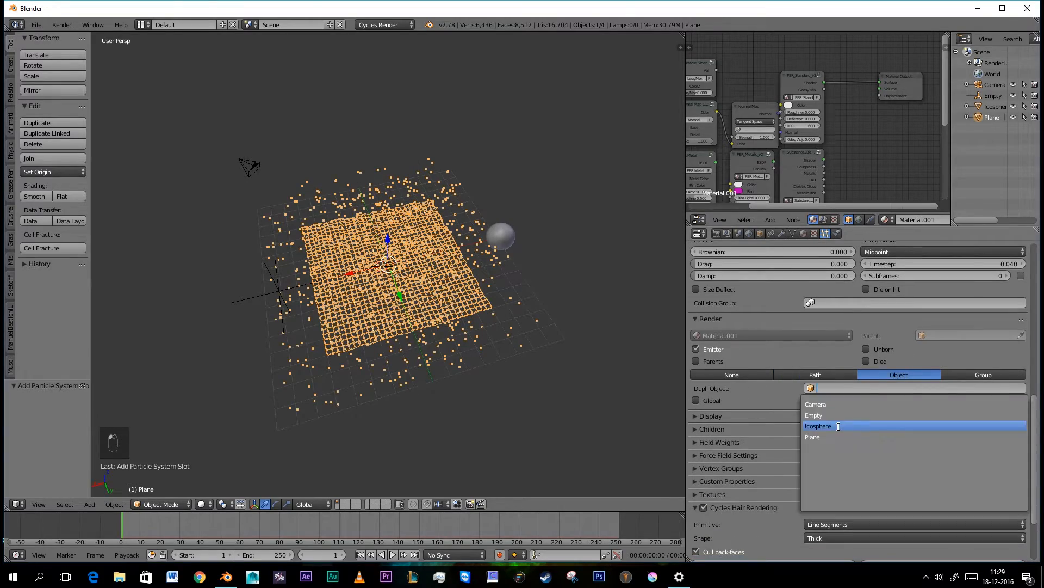
left_click(843, 426)
scroll(423, 367, "up", 6)
middle_click_drag(481, 394, 388, 343)
scroll(741, 387, "up", 5)
scroll(753, 362, "up", 12)
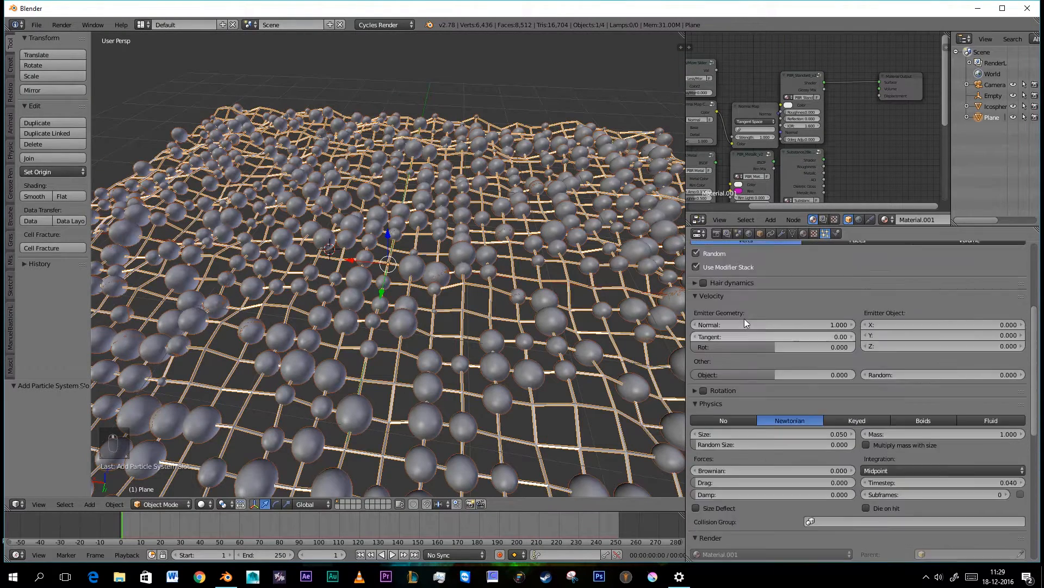
Set the number of emitted particles to 1500
left_click(753, 362)
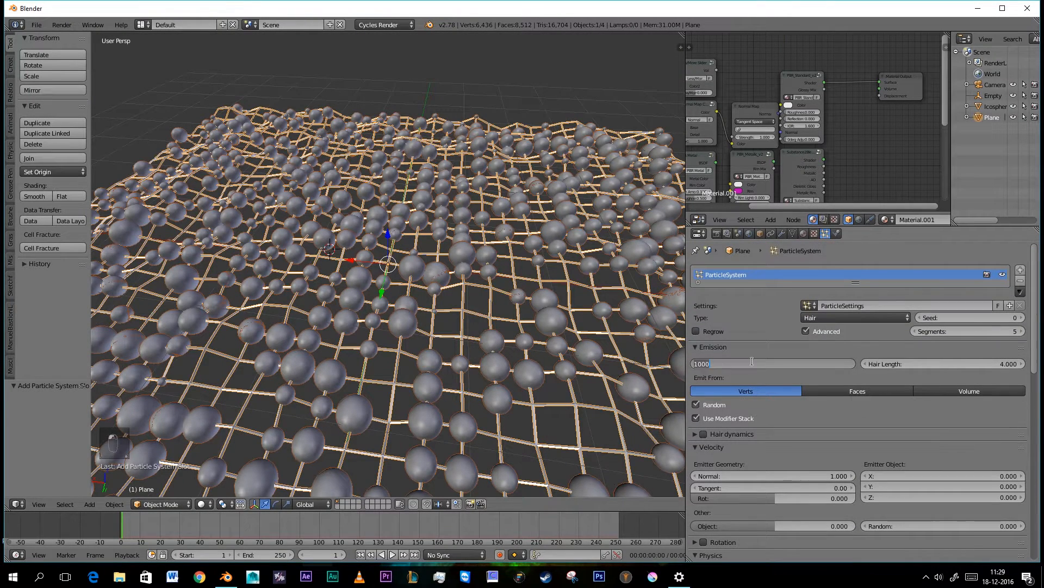
type("1500")
key("Return")
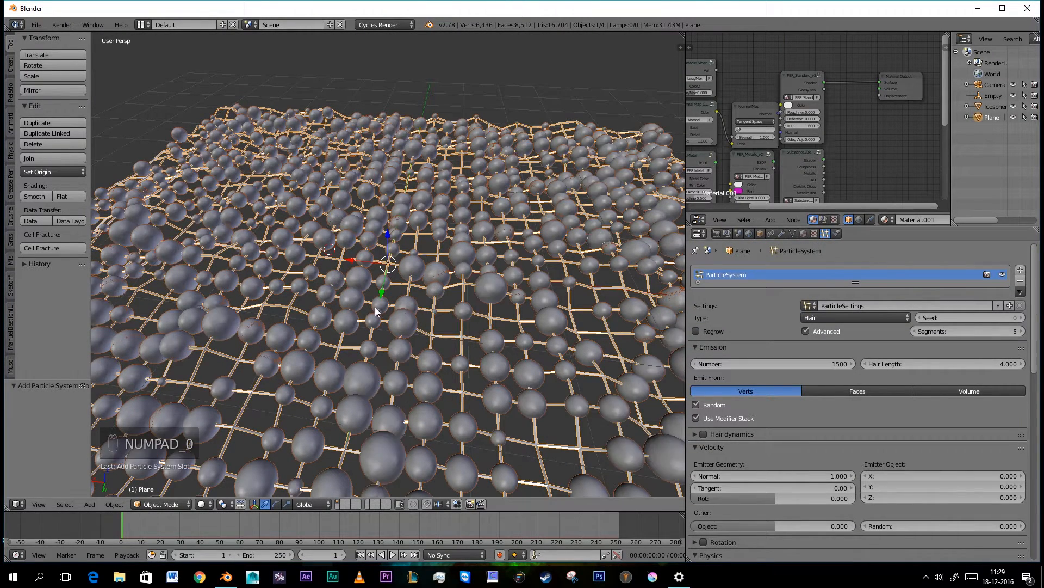
scroll(375, 312, "down", 2)
middle_click_drag(375, 311, 609, 394)
scroll(518, 335, "up", 2)
scroll(609, 395, "down", 3)
Set the particle size to 0.040 in the physics settings
scroll(753, 411, "down", 13)
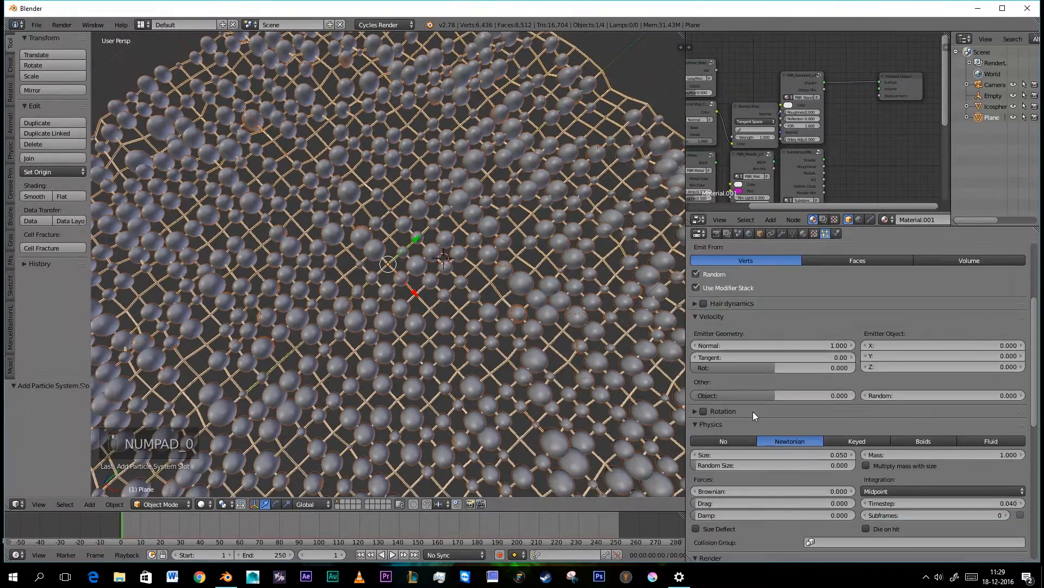
scroll(779, 386, "up", 2)
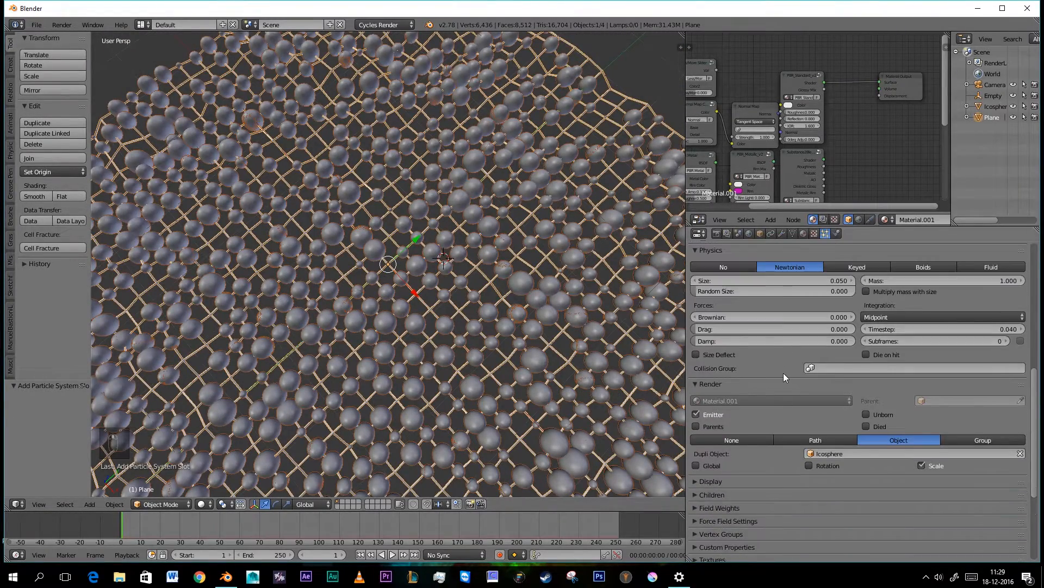
mouse_move(729, 280)
left_mouse_down()
mouse_move(707, 280)
mouse_move(729, 283)
left_mouse_up()
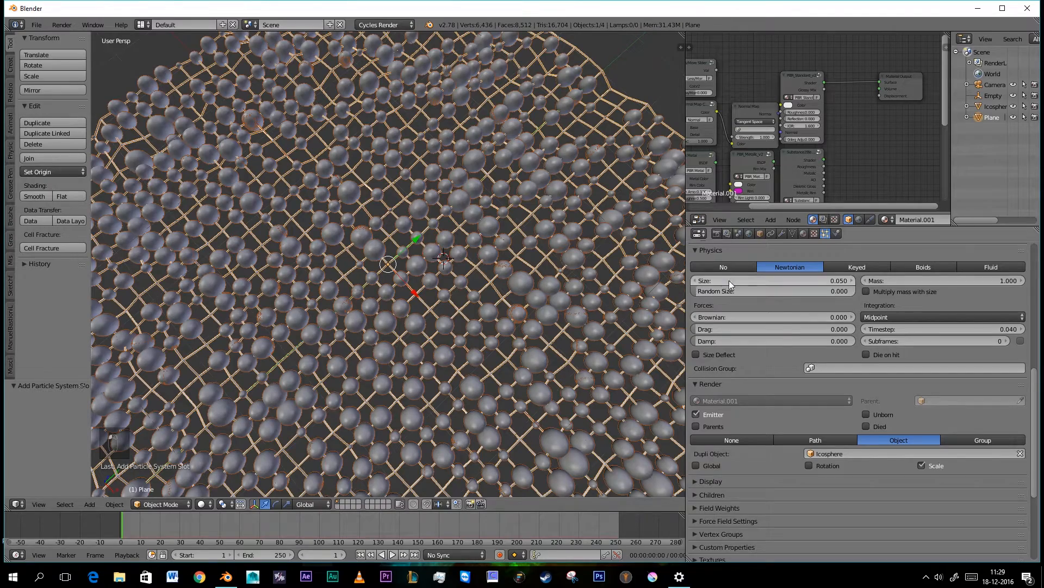
left_click(693, 282)
left_click(693, 282)
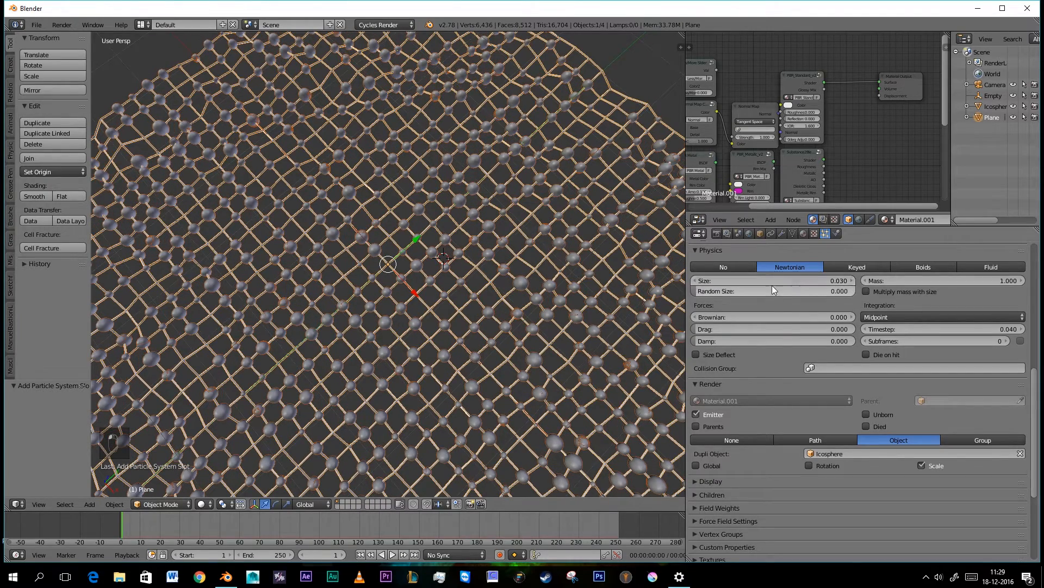
left_click(848, 281)
Set the particles' random size to 0.397 and lower the particle size by one increment
left_click_drag(839, 291, 932, 291)
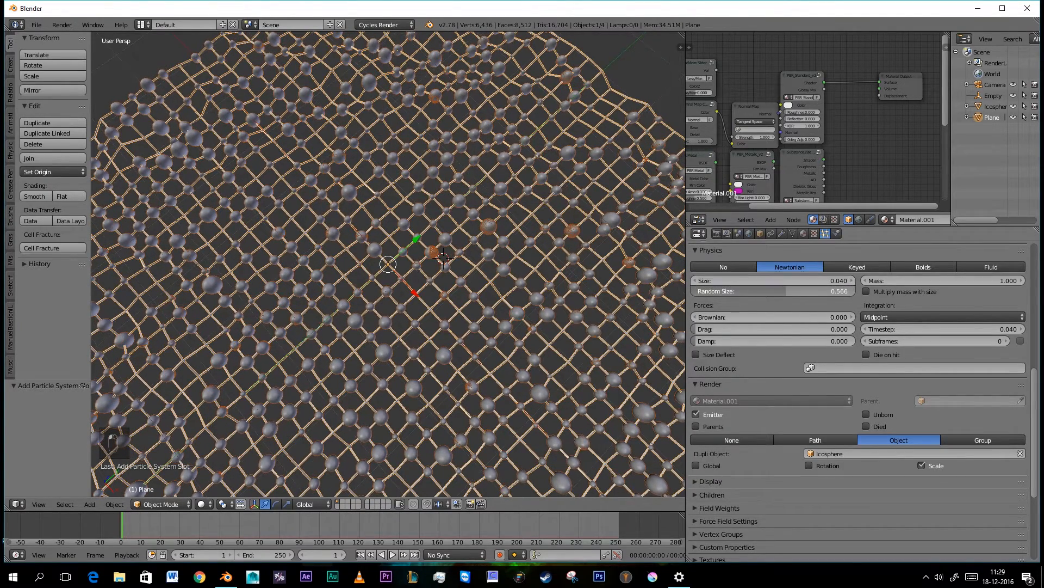
left_click_drag(773, 291, 758, 291)
middle_click_drag(345, 296, 490, 191)
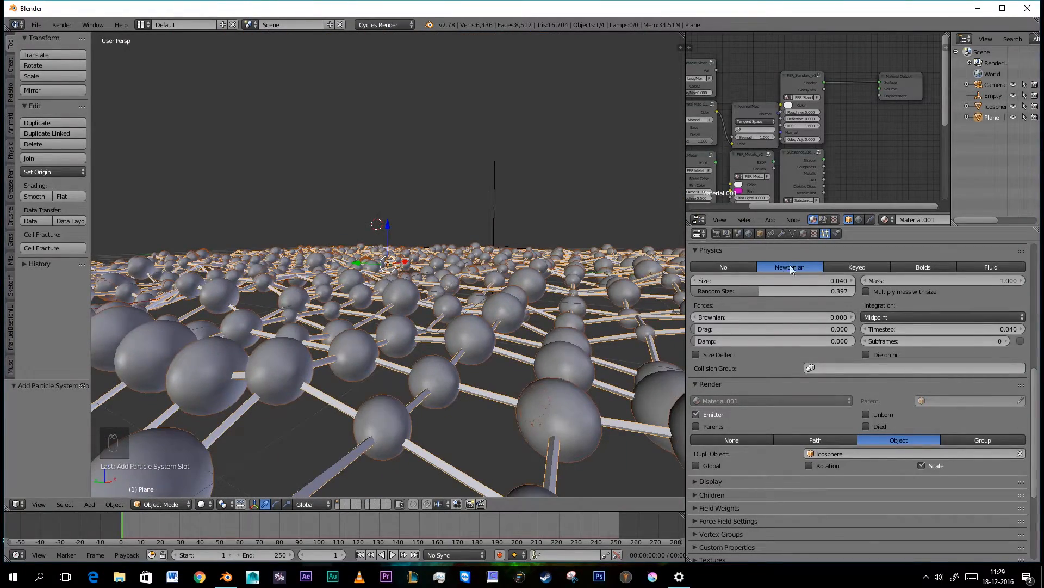
left_click(695, 281)
middle_click_drag(339, 281, 587, 246)
Set the Wireframe modifier's thickness on the plane to 0.0126
left_click(782, 233)
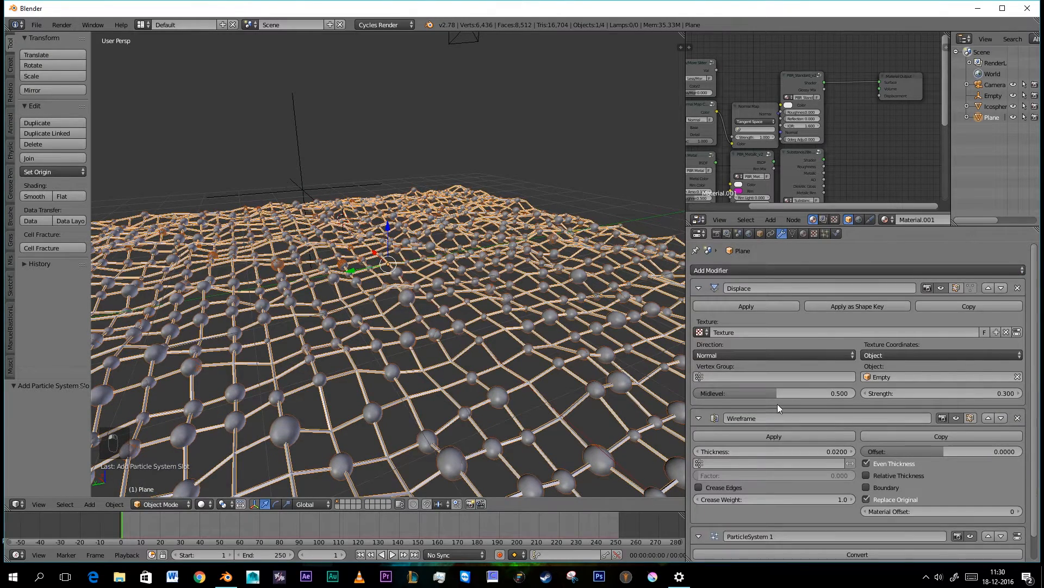
scroll(778, 403, "down", 1)
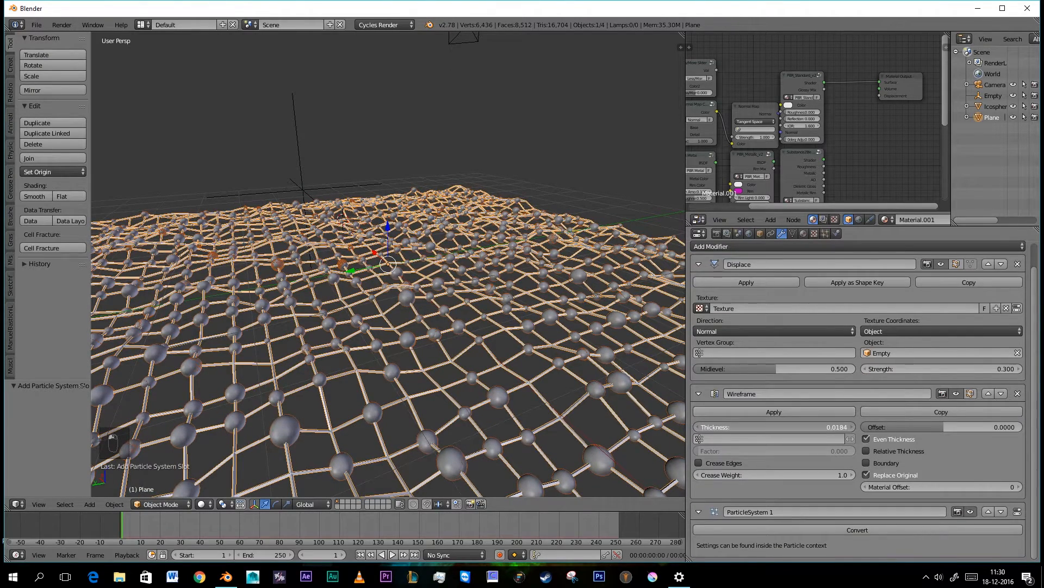
left_click_drag(775, 427, 771, 426)
middle_click_drag(109, 348, 393, 296)
scroll(260, 331, "down", 4)
scroll(340, 394, "up", 2)
scroll(408, 324, "down", 5)
scroll(343, 303, "up", 4)
scroll(416, 307, "down", 4)
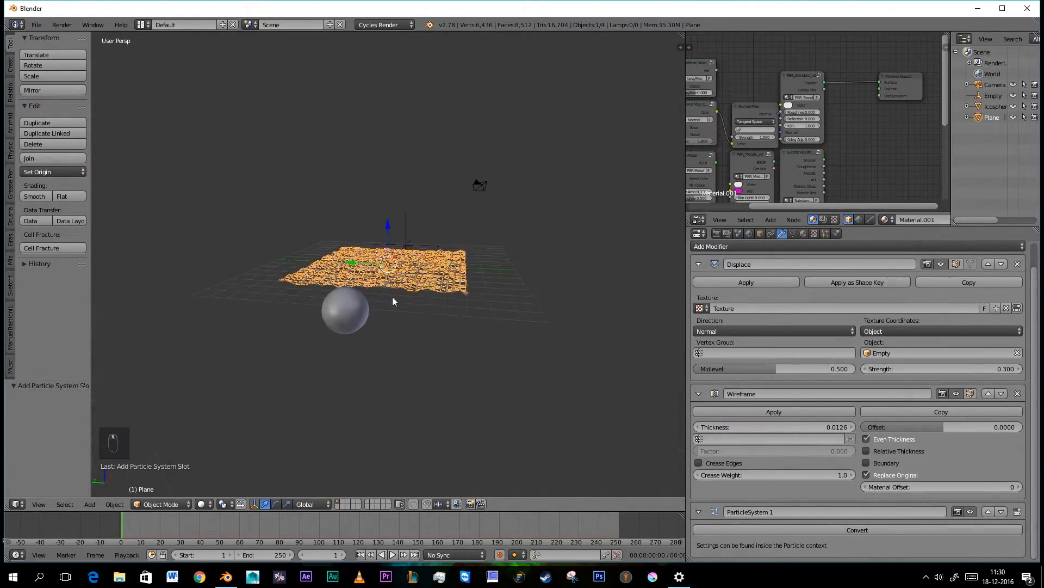
Create a new material for the ico sphere
right_click(345, 310)
left_click(804, 233)
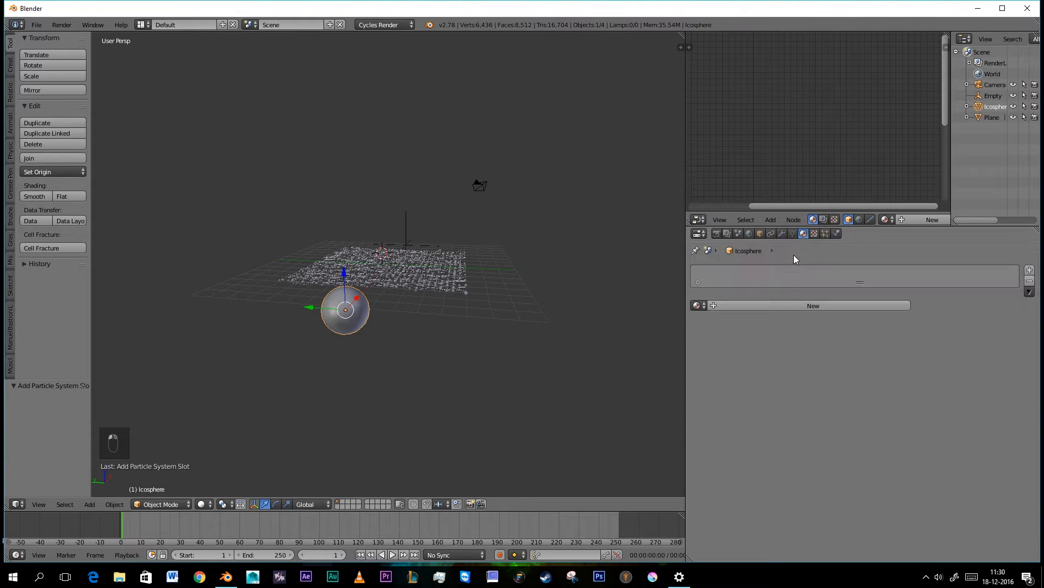
left_click(798, 308)
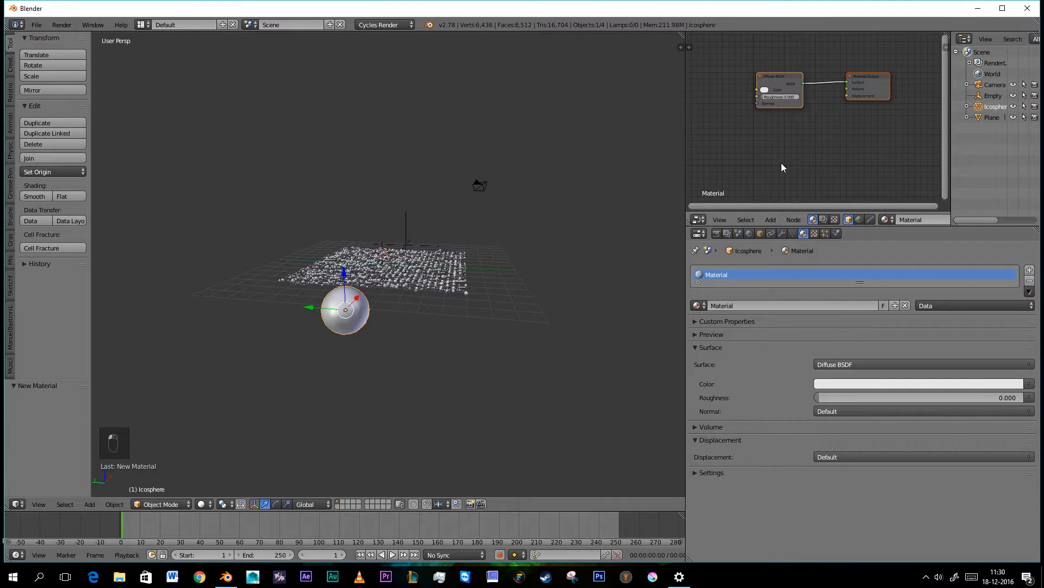
Maximize the node editor and delete the Diffuse BSDF node from the ico sphere's material
key("shift+space")
scroll(553, 217, "down", 5)
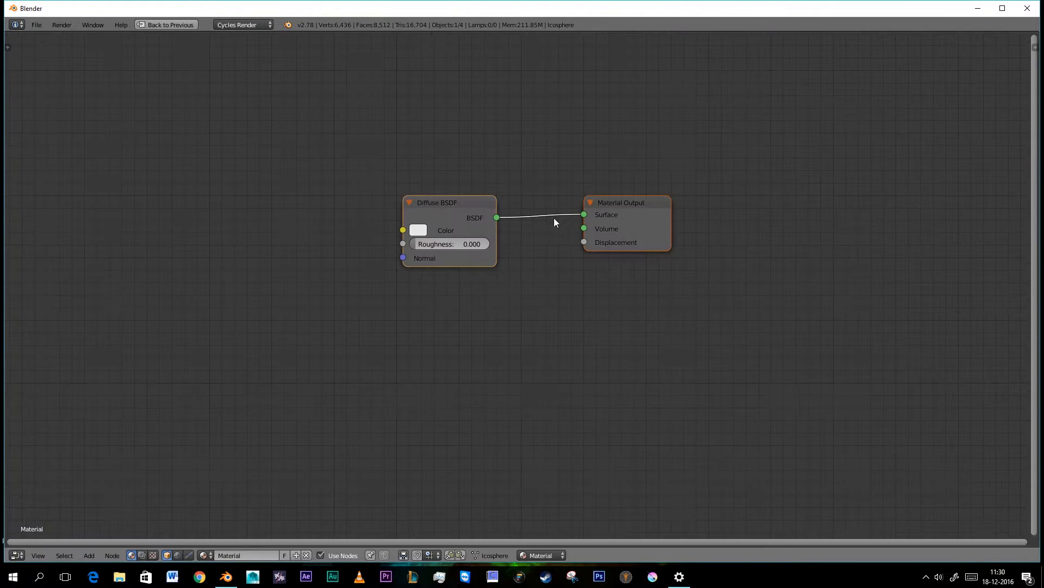
scroll(534, 259, "up", 5)
middle_click_drag(554, 217, 620, 209)
scroll(604, 210, "down", 1)
scroll(604, 215, "down", 1)
left_click_drag(508, 240, 471, 218)
key("x")
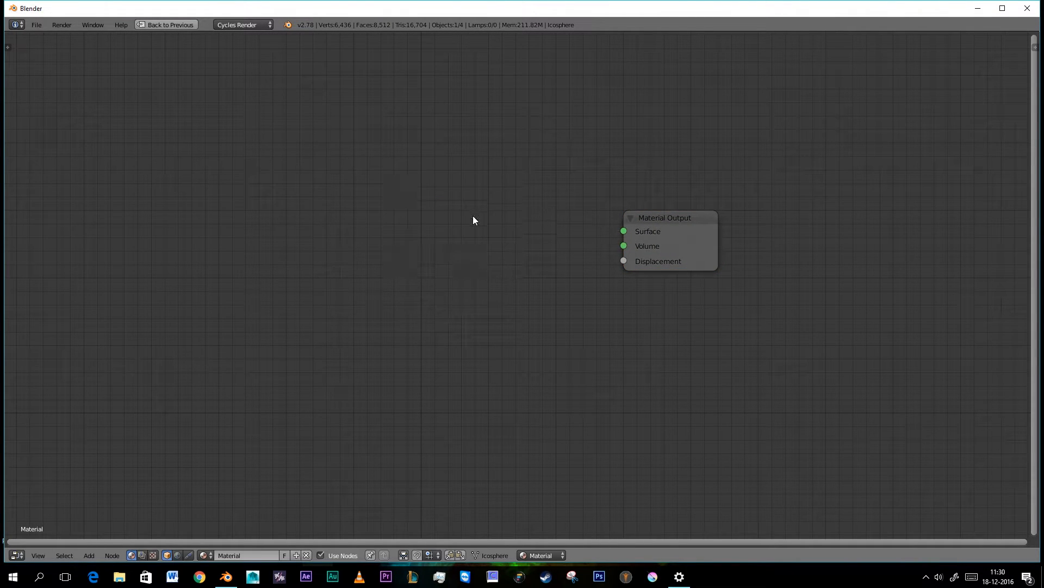
Add an Emission shader and connect it to the Material Output's Surface input
key("shift+a")
mouse_move(468, 249)
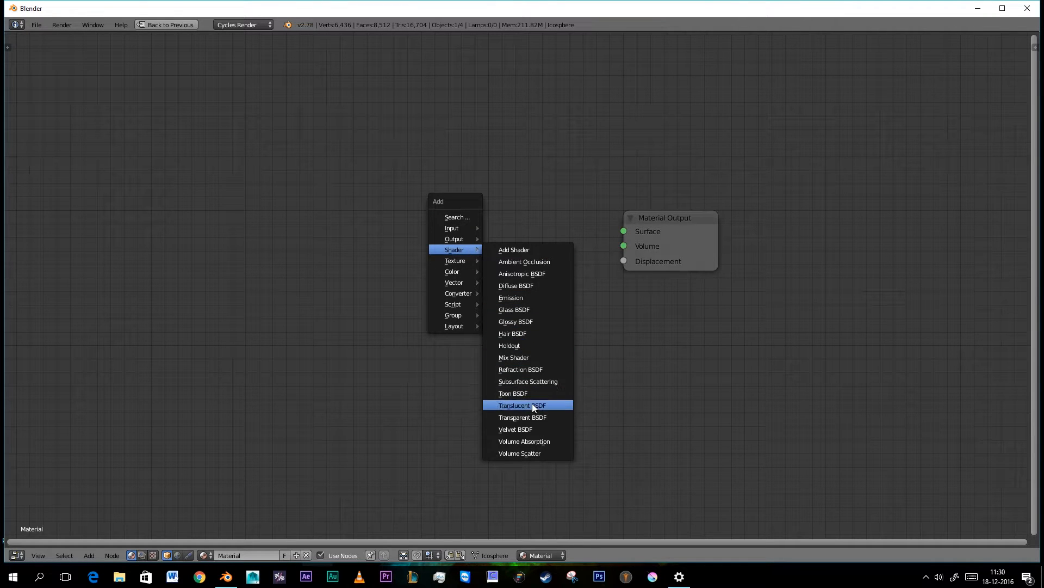
left_click(525, 298)
left_click(408, 183)
left_click_drag(523, 233, 636, 227)
middle_click_drag(424, 238, 541, 243)
scroll(537, 243, "down", 4)
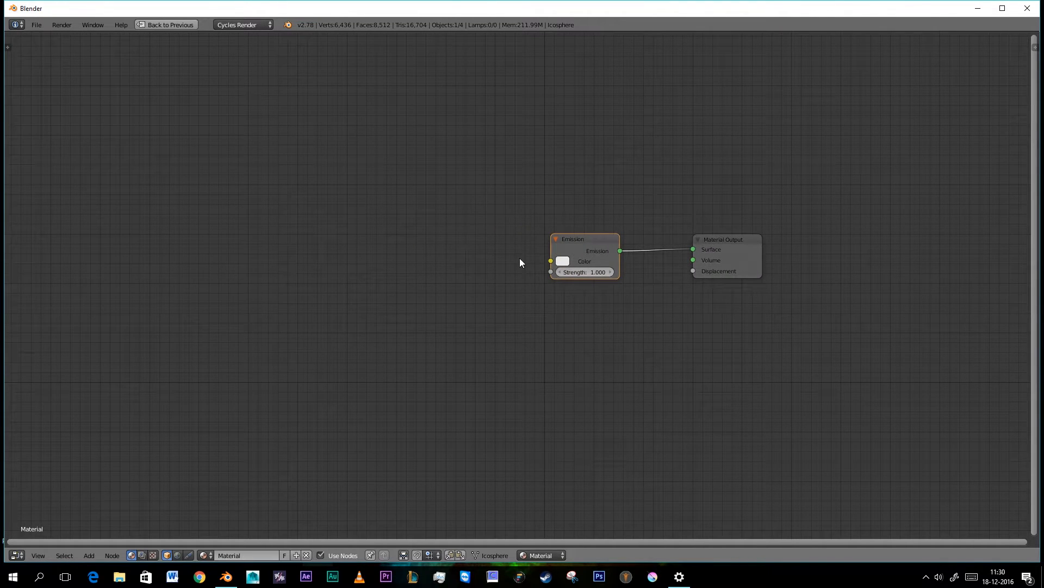
Add an Object Info node and a Fresnel node ahead of the Emission shader
key("shift+a")
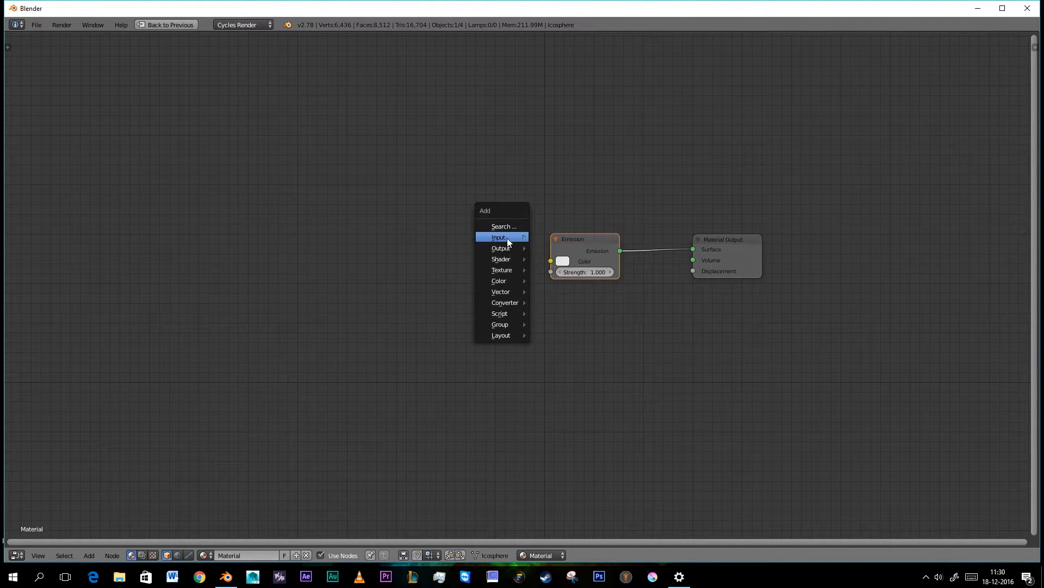
mouse_move(507, 237)
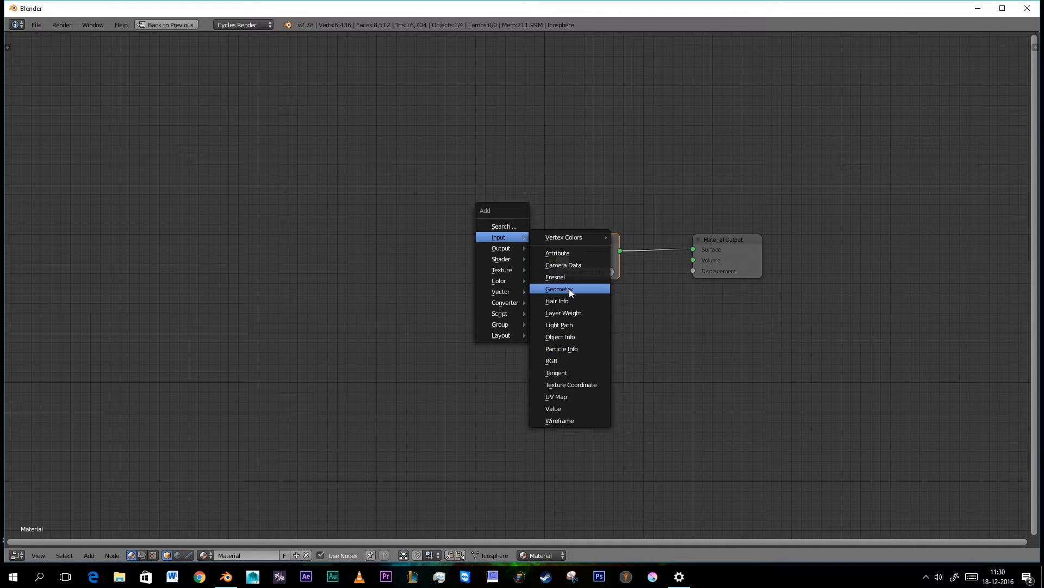
left_click(578, 336)
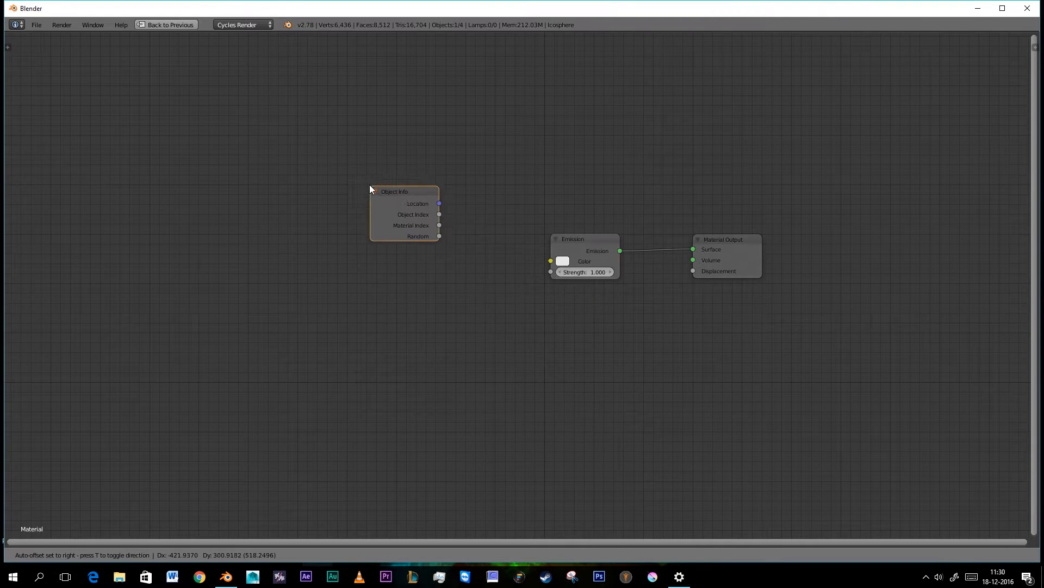
left_click(389, 178)
middle_click_drag(389, 178, 385, 168)
key("shift+a")
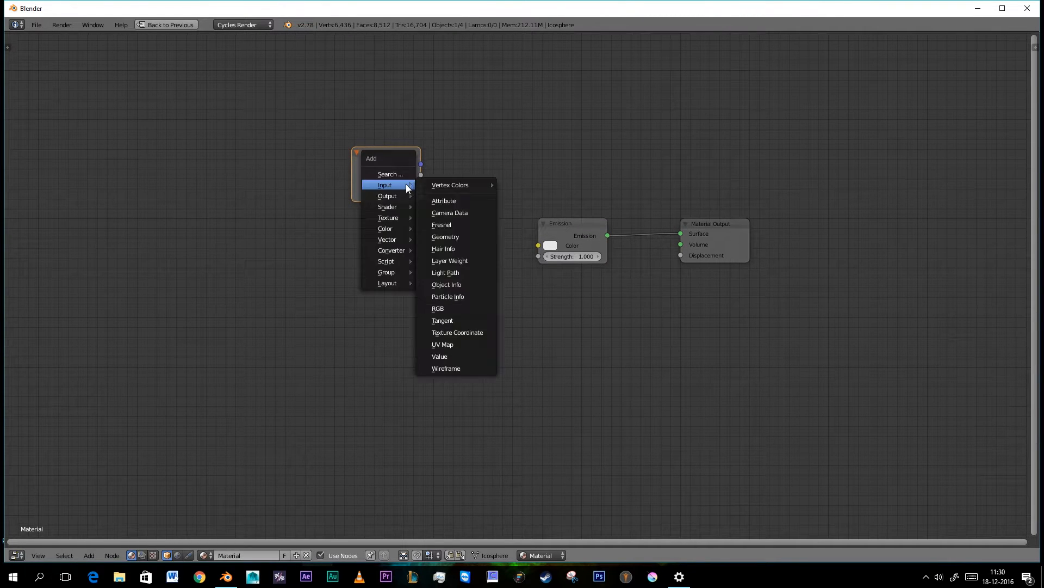
left_click(460, 224)
left_click(320, 276)
middle_click_drag(402, 281, 488, 259)
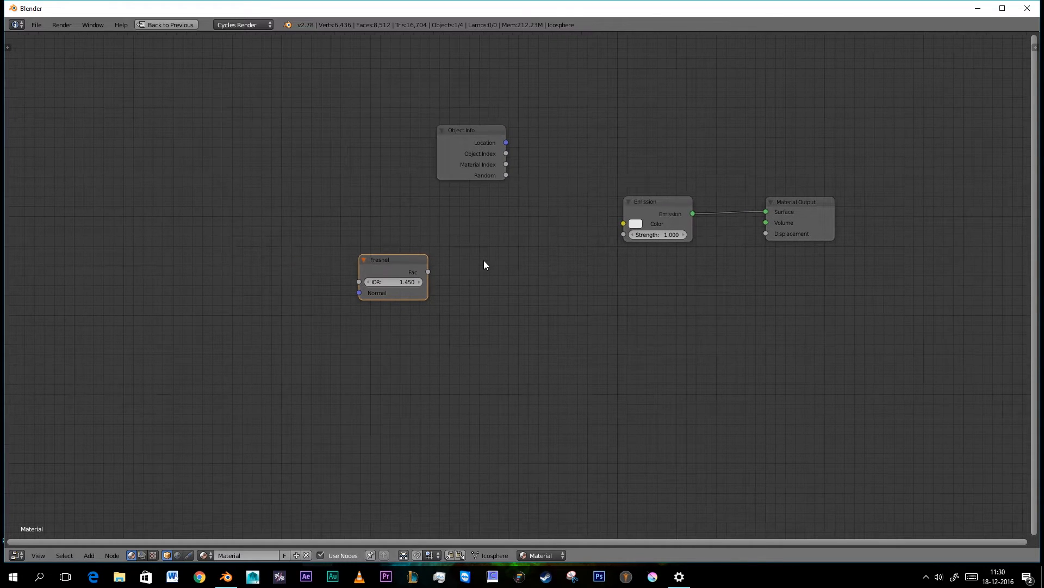
Add a ColorRamp node beside the Fresnel node and place a duplicate of it beside the Object Info node
key("shift+a")
mouse_move(461, 322)
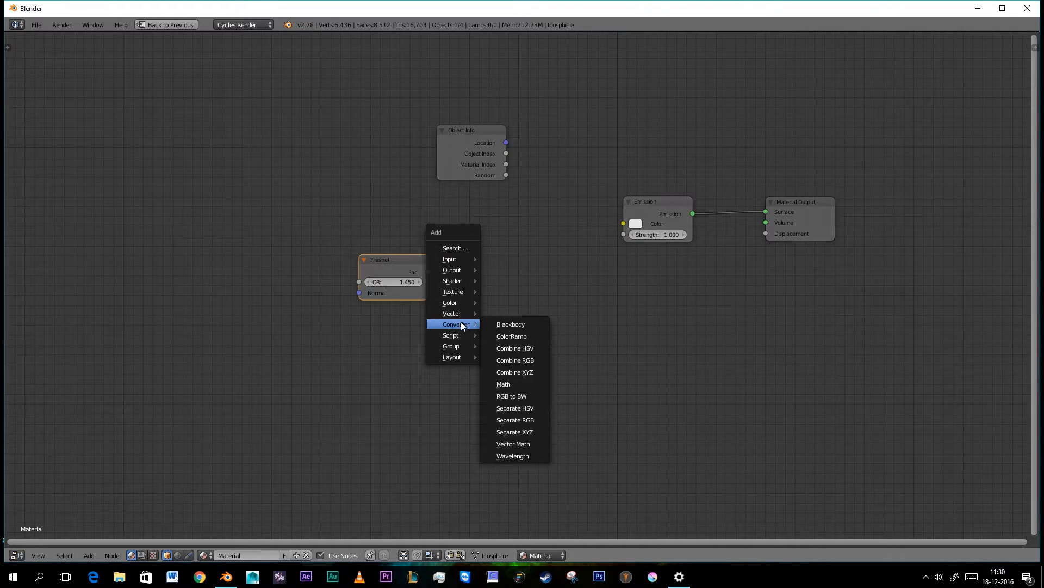
left_click(516, 336)
left_click(459, 237)
left_click_drag(402, 272, 313, 293)
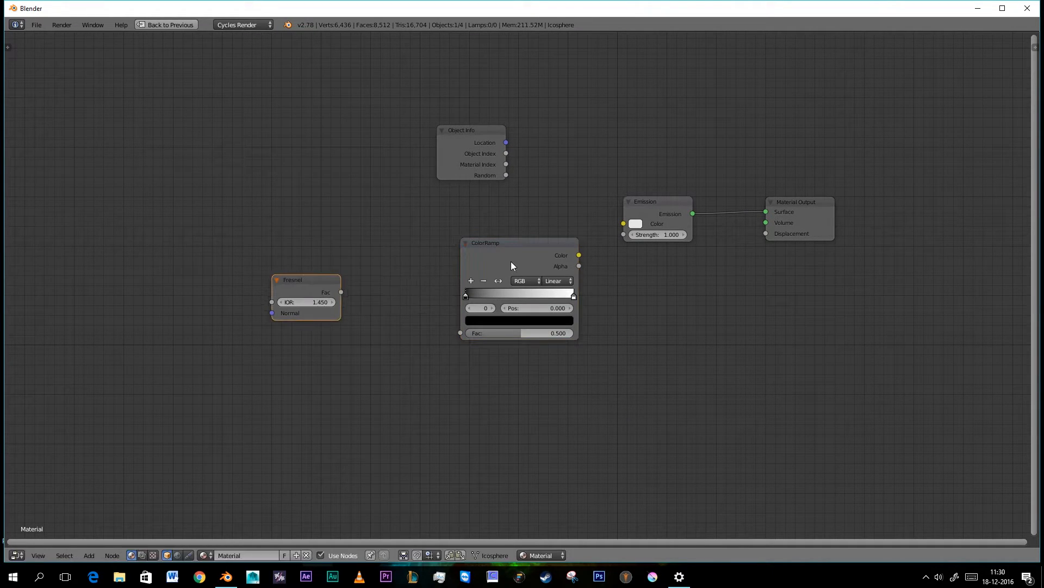
left_click_drag(511, 261, 432, 285)
key("shift+d")
left_click(607, 107)
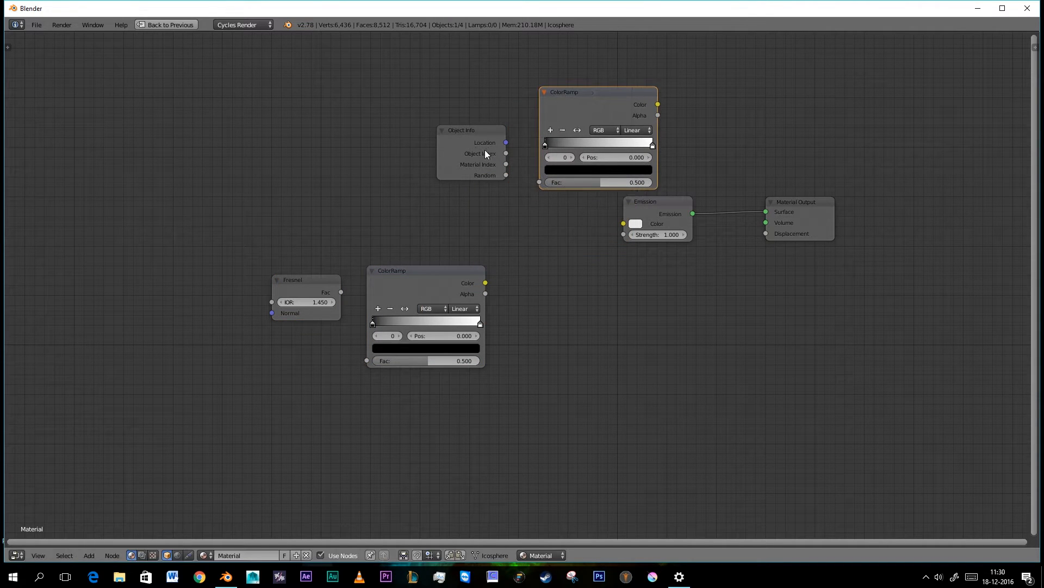
Move the Object Info node and its ColorRamp clear, connect the Fresnel Fac to the other ColorRamp and preview that ramp with an emission viewer
left_click_drag(485, 149, 432, 108)
left_click_drag(624, 110, 598, 82)
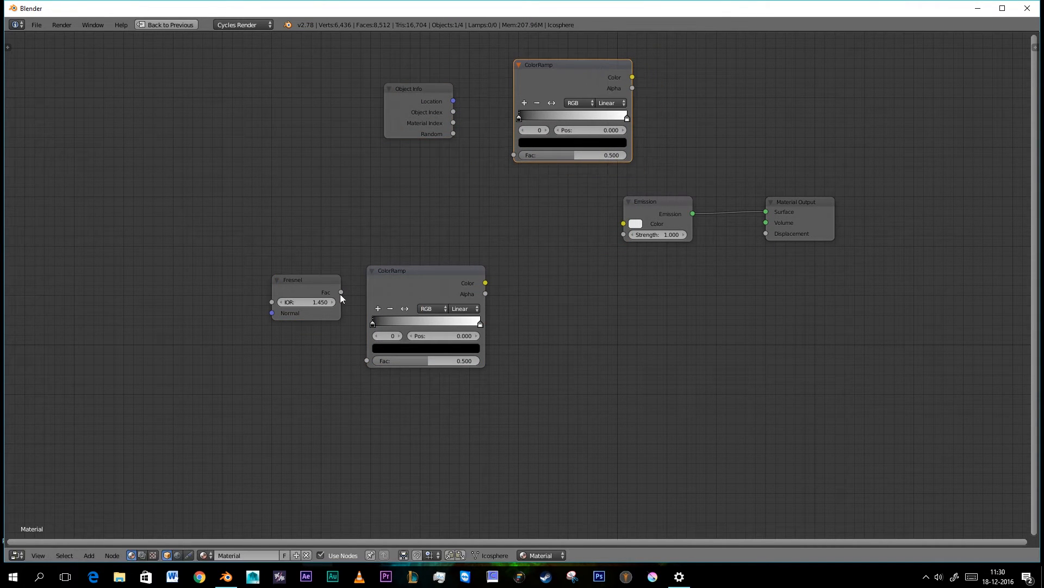
left_click_drag(342, 293, 367, 360)
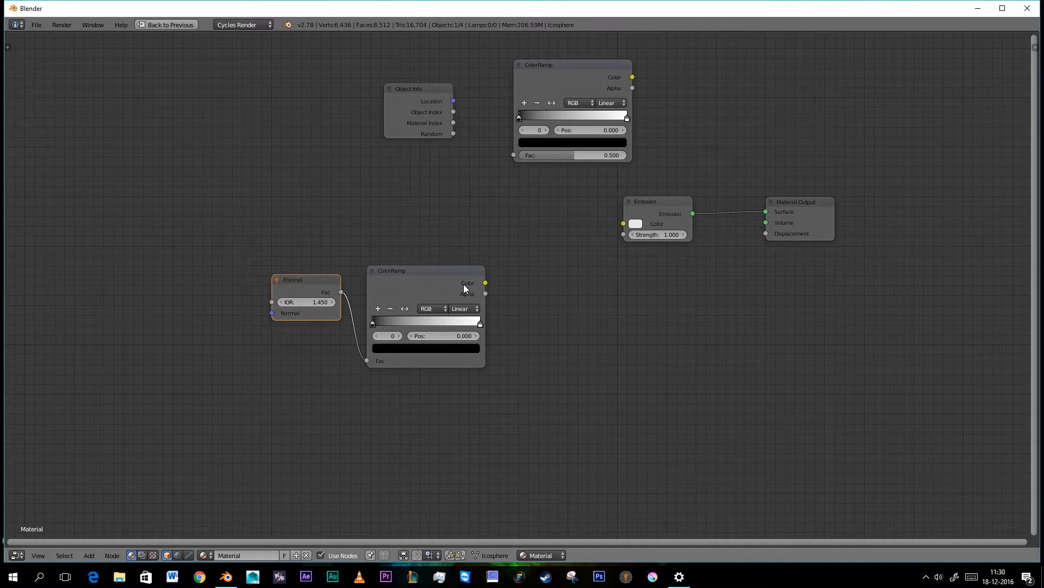
left_click(466, 286, "ctrl+shift")
Show the sphere in rendered view and tighten the Fresnel ColorRamp, moving the black stop slightly inward and the white stop to 0.277
key("shift+space")
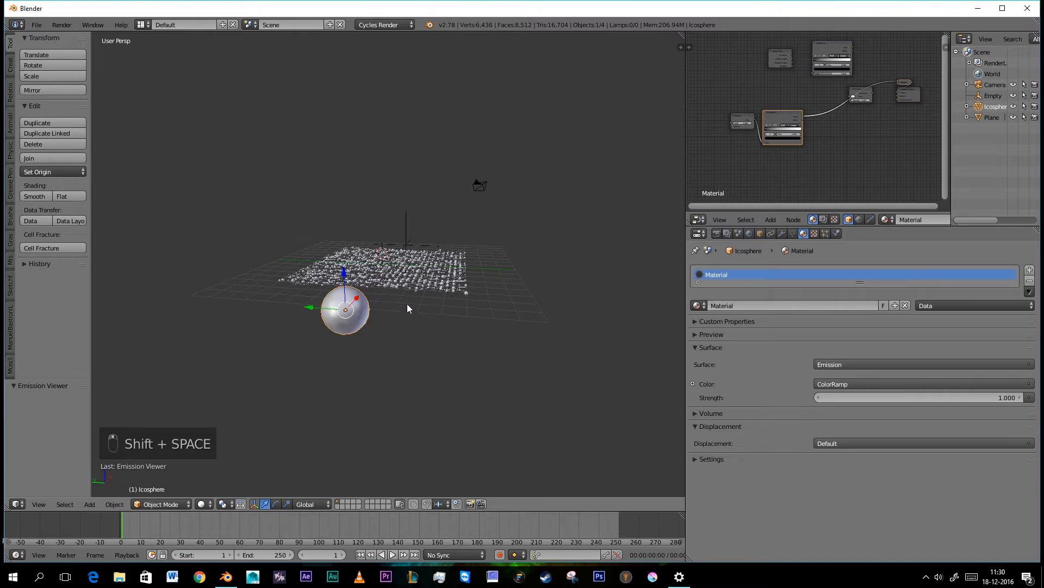
scroll(408, 304, "up", 3)
middle_click_drag(407, 304, 441, 282)
key("shift+z")
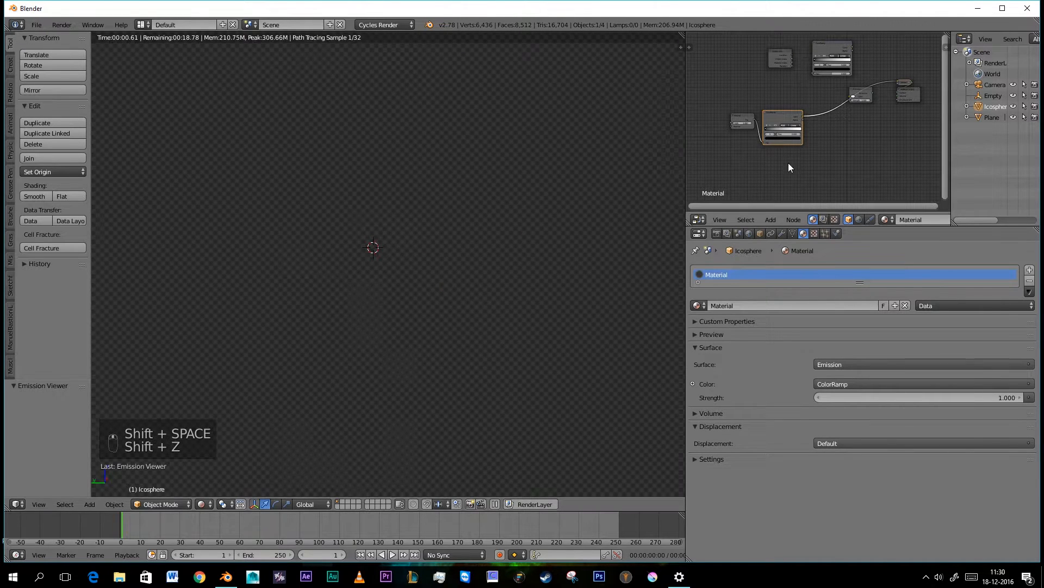
scroll(788, 162, "up", 5)
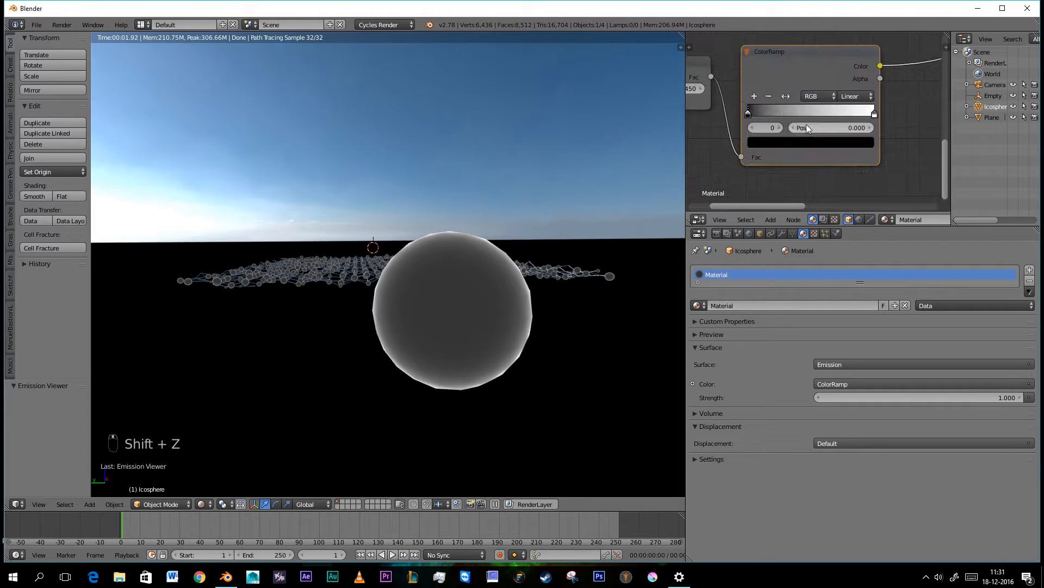
left_click_drag(751, 116, 774, 112)
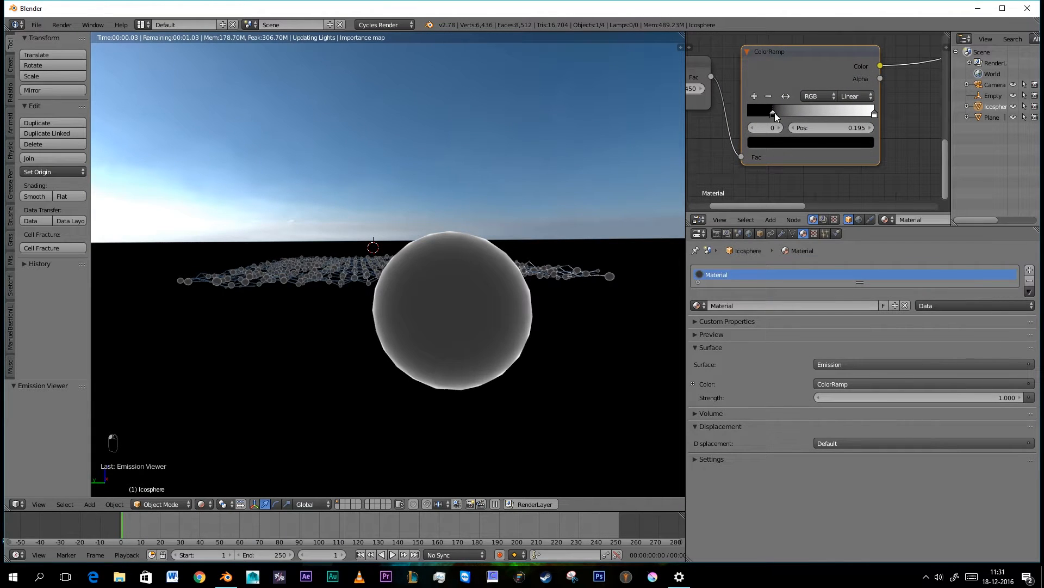
left_click_drag(874, 111, 784, 113)
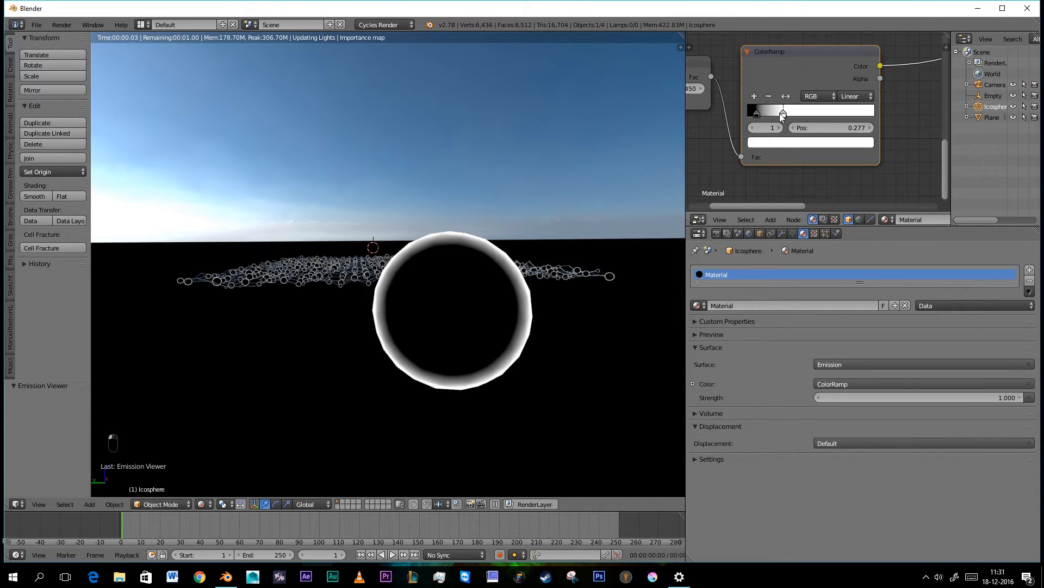
Disable the Pro Lighting: Skies environment and set the world background color to black
middle_click_drag(494, 188, 507, 193)
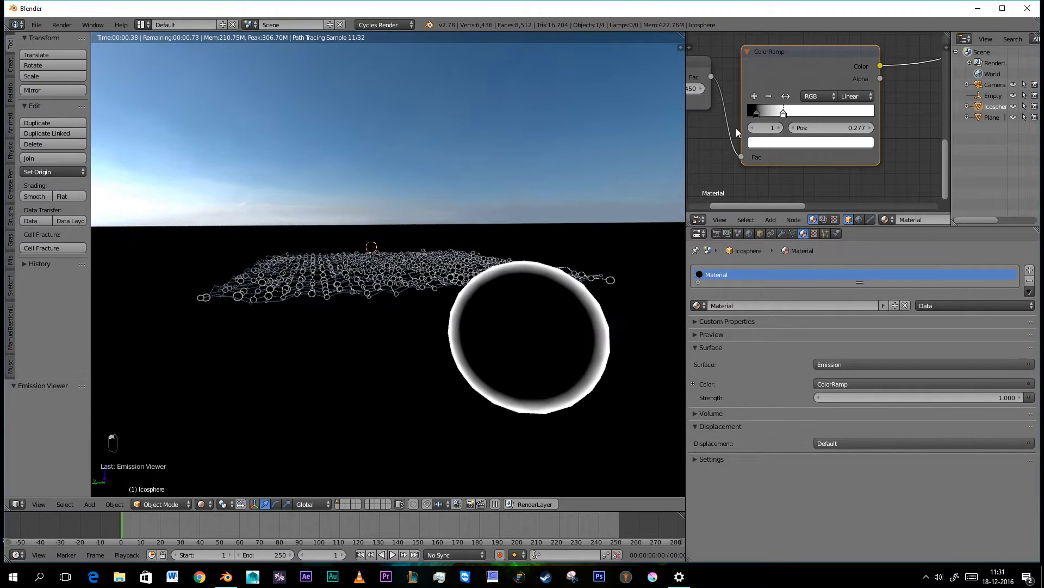
left_click(749, 232)
left_click(704, 453)
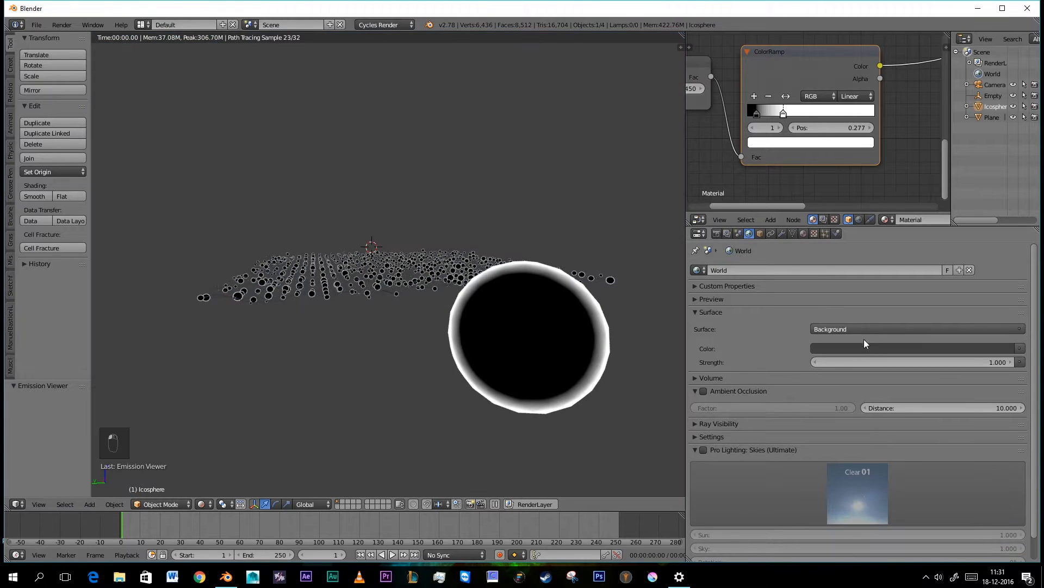
left_click(966, 348)
left_click_drag(1003, 245, 1005, 273)
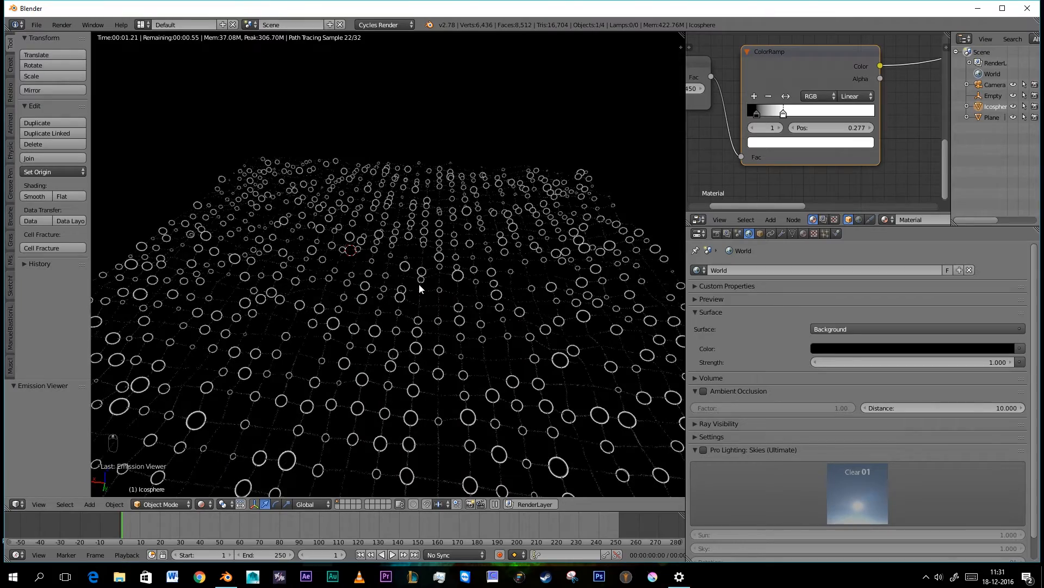
Assign the sphere's existing material, Material, to the wireframe plane and show the grid in rendered view
key("z")
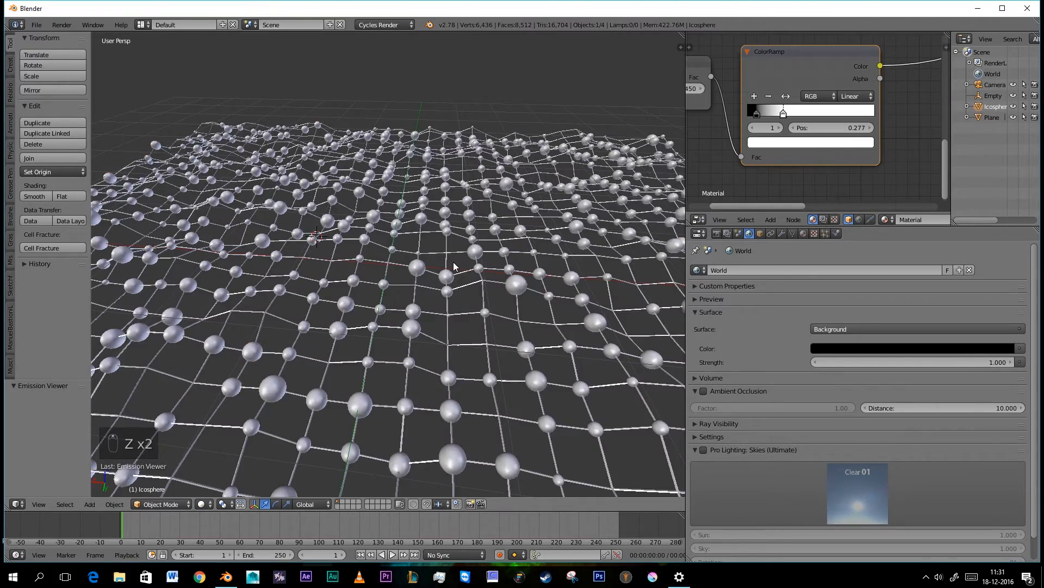
right_click(453, 266)
key("KP_Decimal")
left_click(781, 234)
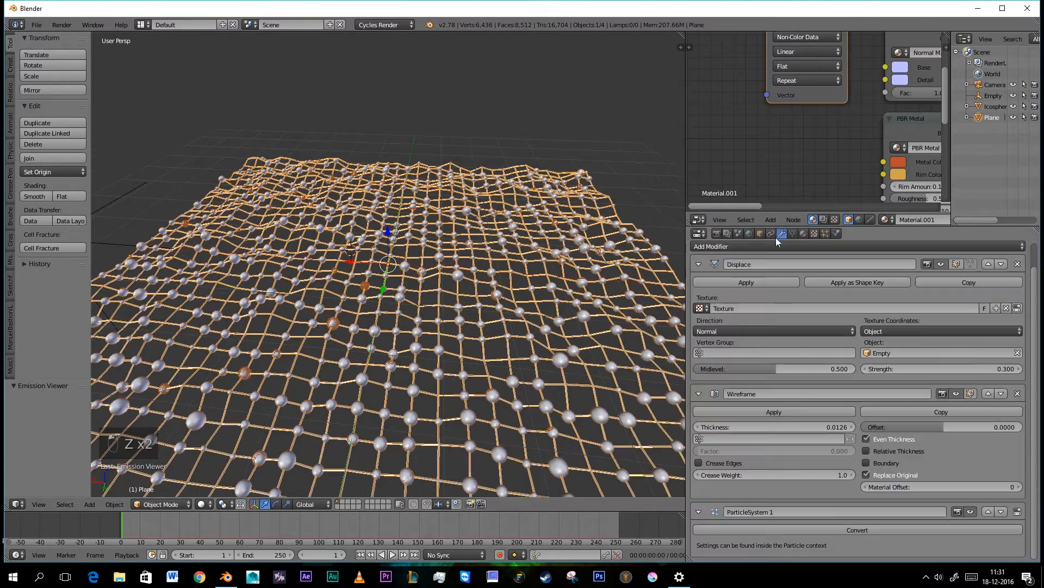
left_click(804, 234)
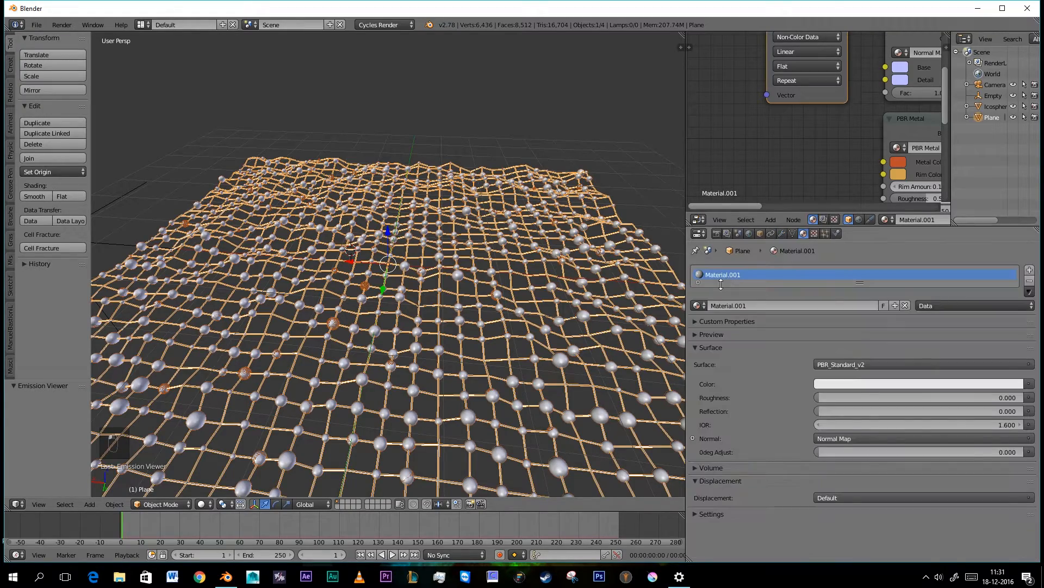
left_click(697, 305)
left_click(723, 319)
key("shift+z")
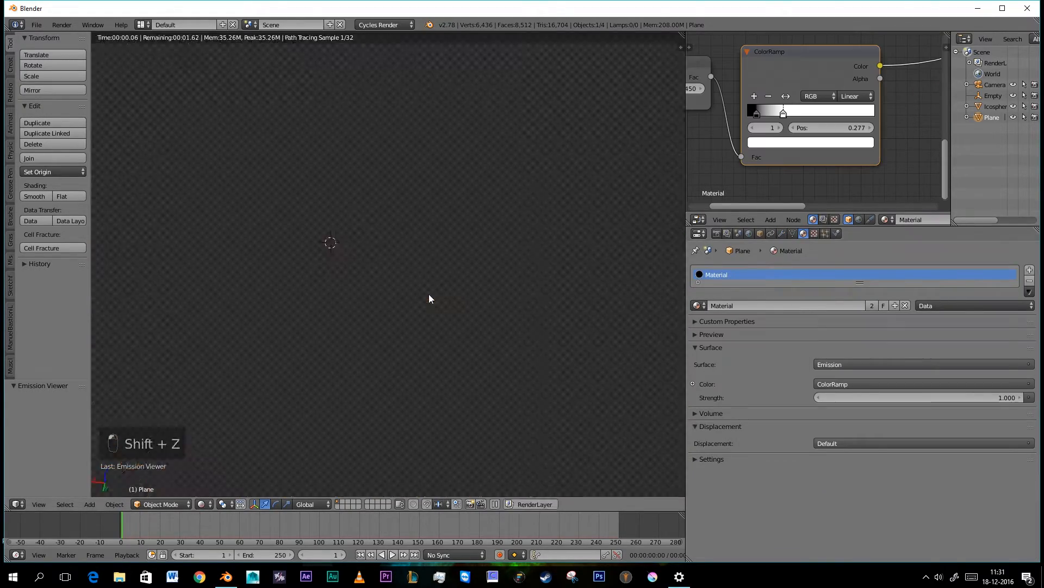
middle_click_drag(435, 292, 416, 296)
middle_click_drag(505, 248, 512, 275)
scroll(512, 275, "down", 6)
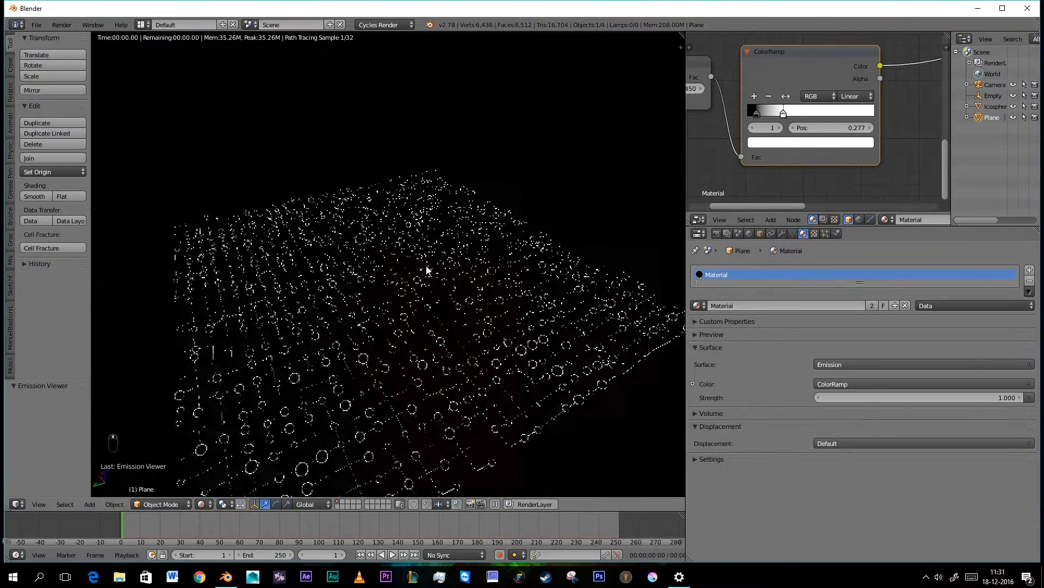
Reselect the ico sphere and maximize the node editor with all of its material nodes in view
scroll(452, 344, "up", 8)
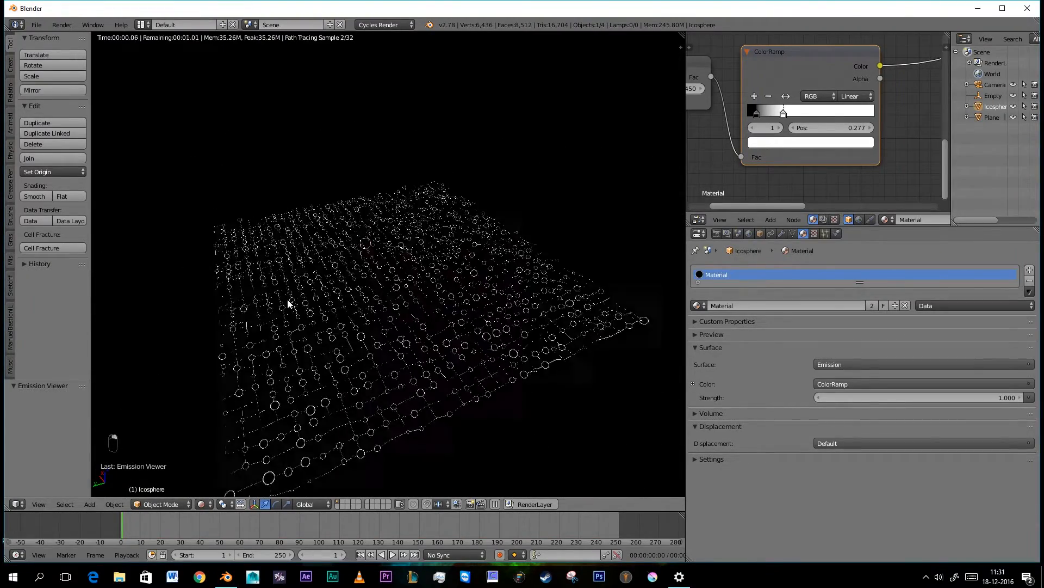
scroll(725, 153, "down", 1)
scroll(726, 153, "down", 1)
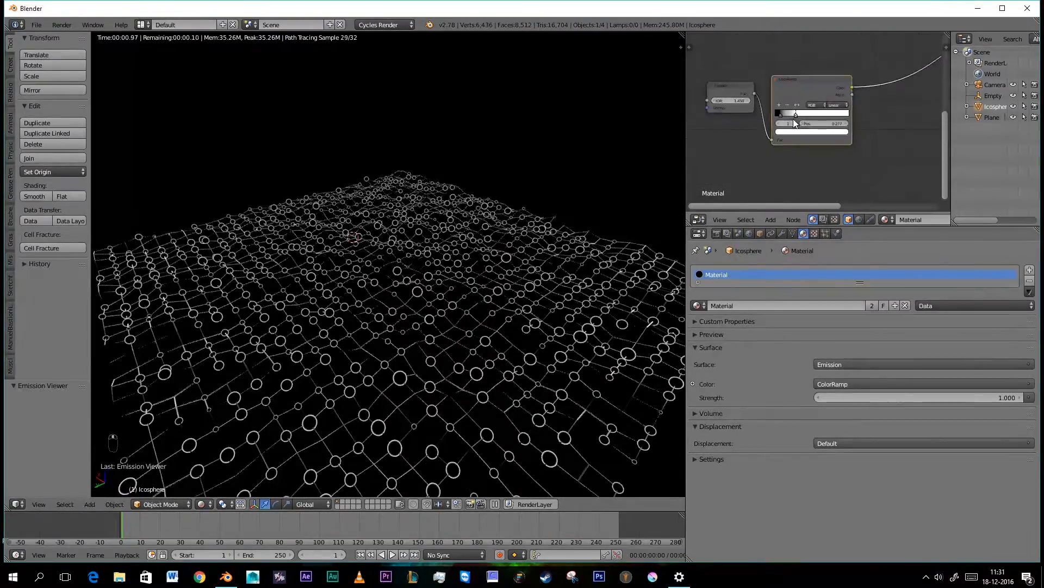
key("ctrl+Up")
scroll(792, 125, "down", 2)
middle_click_drag(681, 197, 485, 305)
scroll(505, 291, "down", 6)
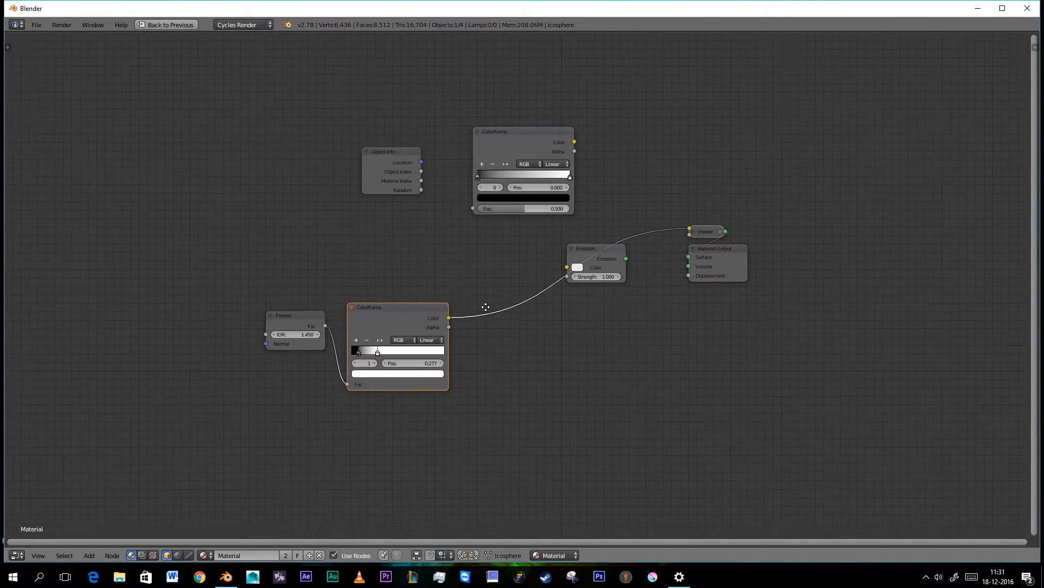
Link the upper ColorRamp to the Emission Color, the Fresnel ramp to its Strength and Emission to the Surface output, and remove the Viewer node
scroll(534, 246, "up", 2)
left_click_drag(501, 132, 590, 267)
left_click(376, 156)
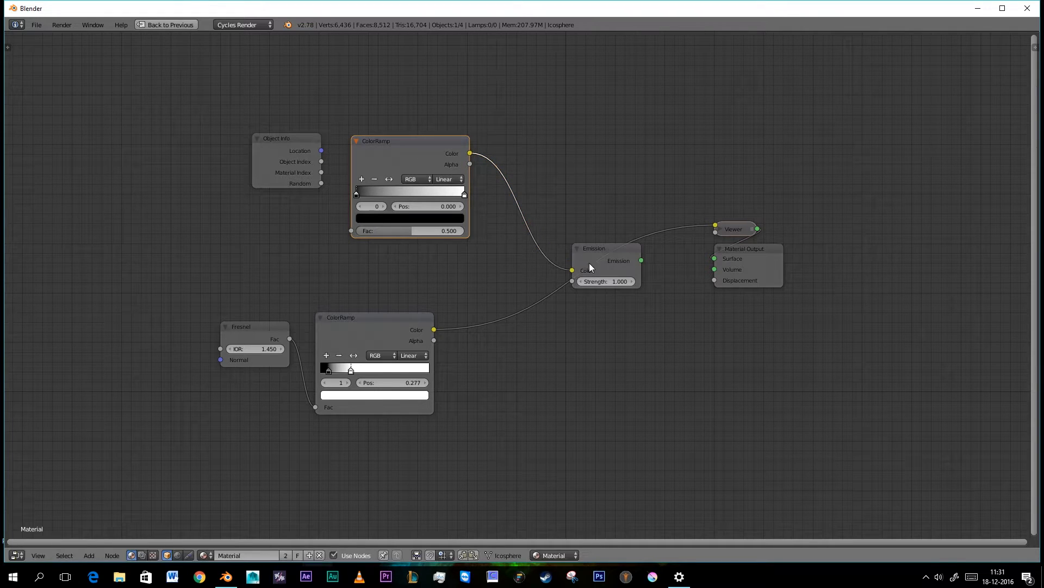
left_click_drag(435, 330, 532, 312)
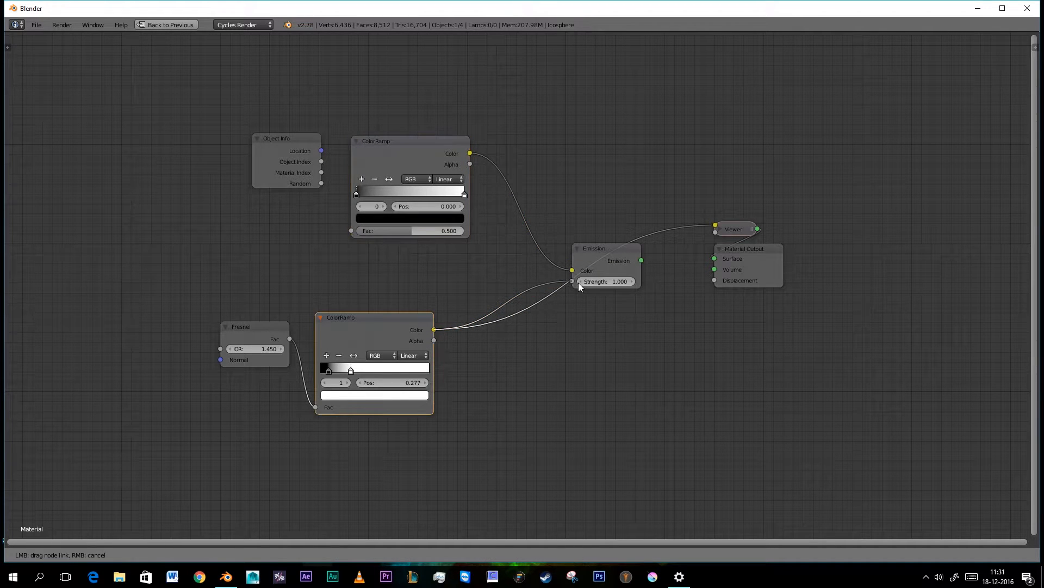
left_click_drag(579, 282, 578, 281)
left_click_drag(641, 260, 716, 259)
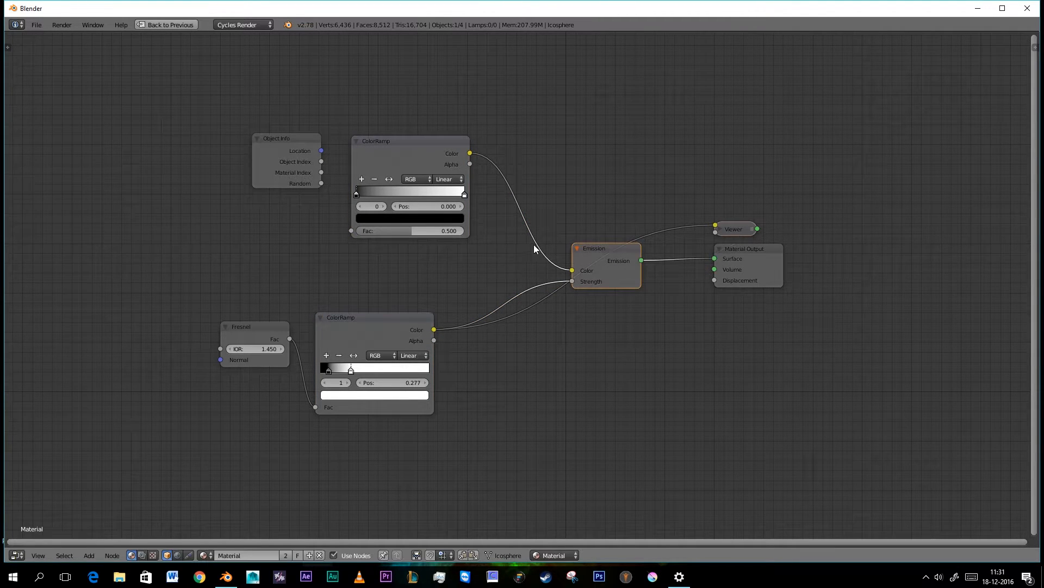
middle_click_drag(713, 227, 740, 223)
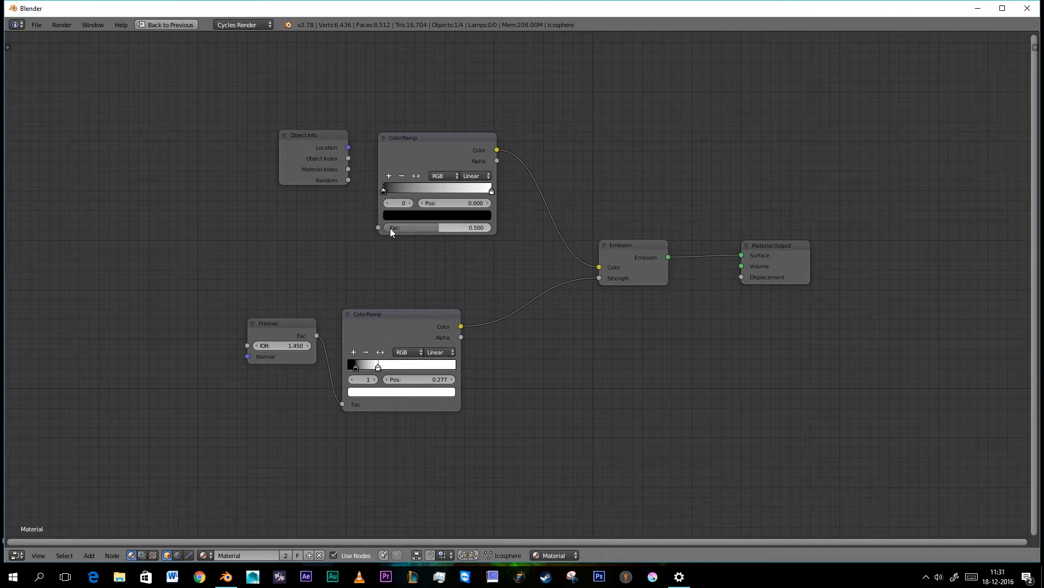
Connect the Object Info node's Random output to the upper ColorRamp's Fac input
scroll(390, 227, "down", 2)
scroll(391, 227, "up", 1)
left_click_drag(379, 199, 400, 236)
scroll(327, 193, "up", 3)
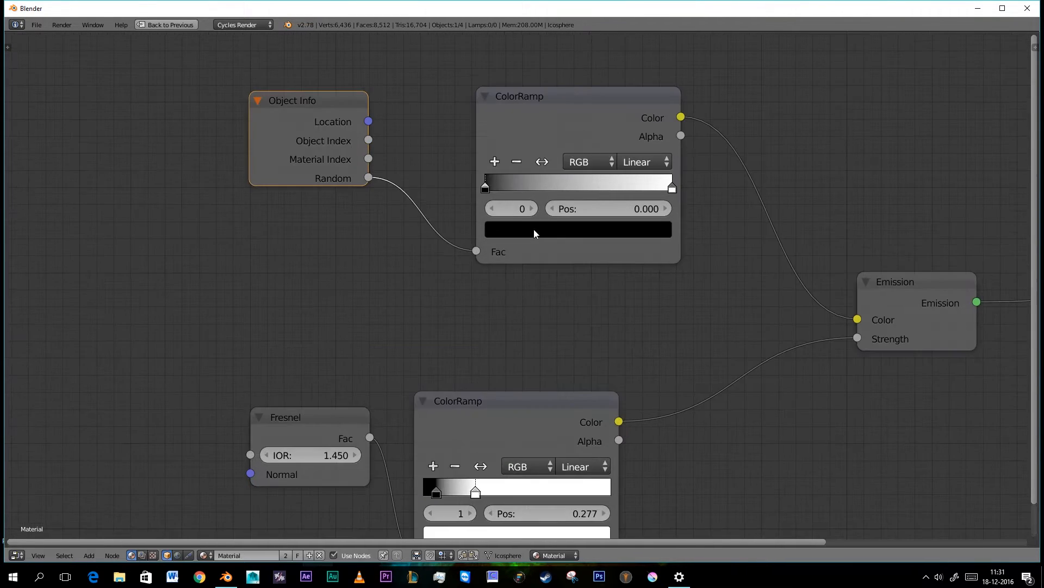
scroll(534, 230, "up", 2)
left_click(452, 181)
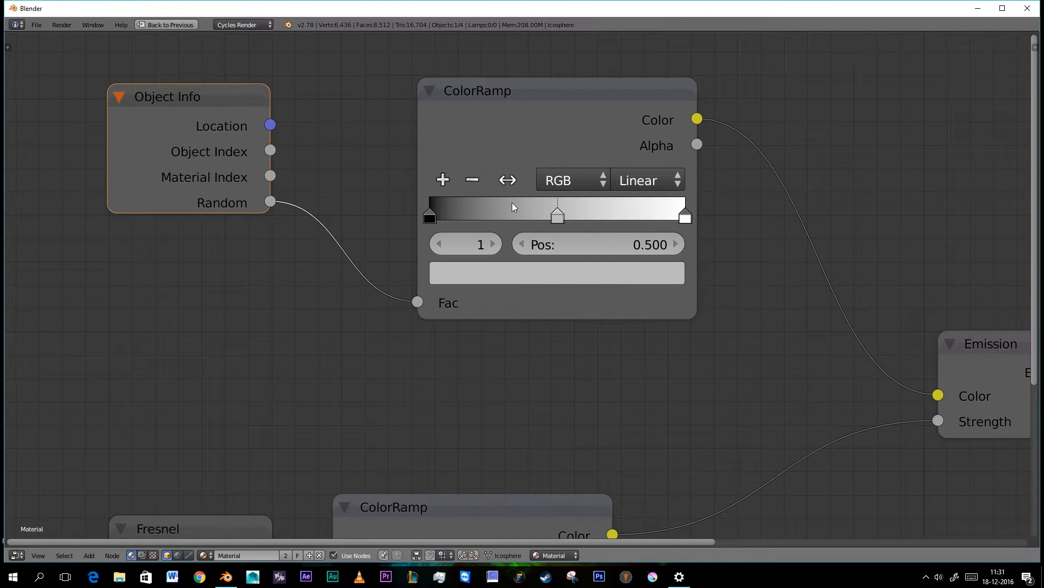
left_click_drag(557, 216, 538, 220)
left_click(657, 236)
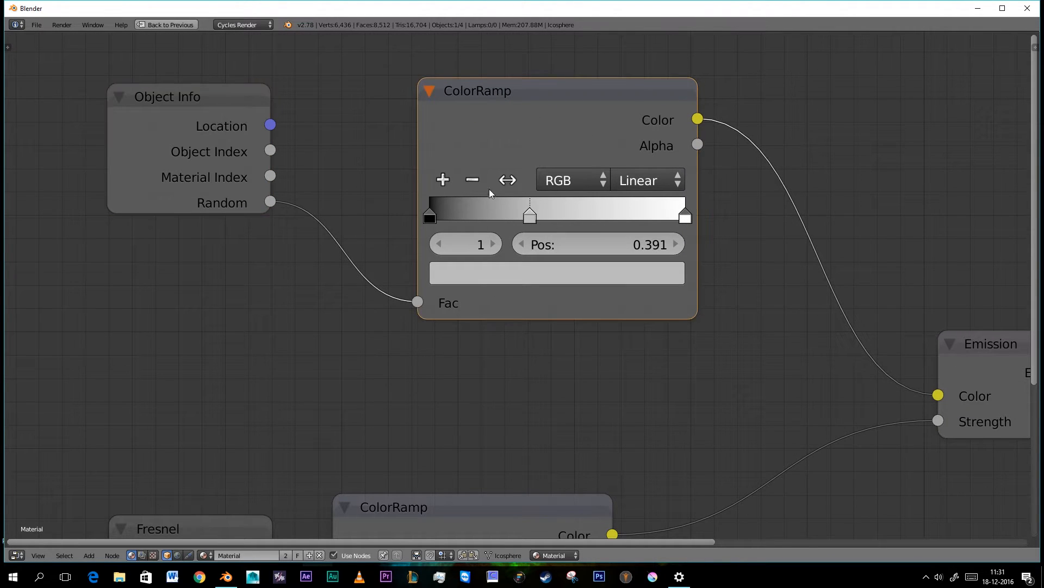
left_click(472, 181)
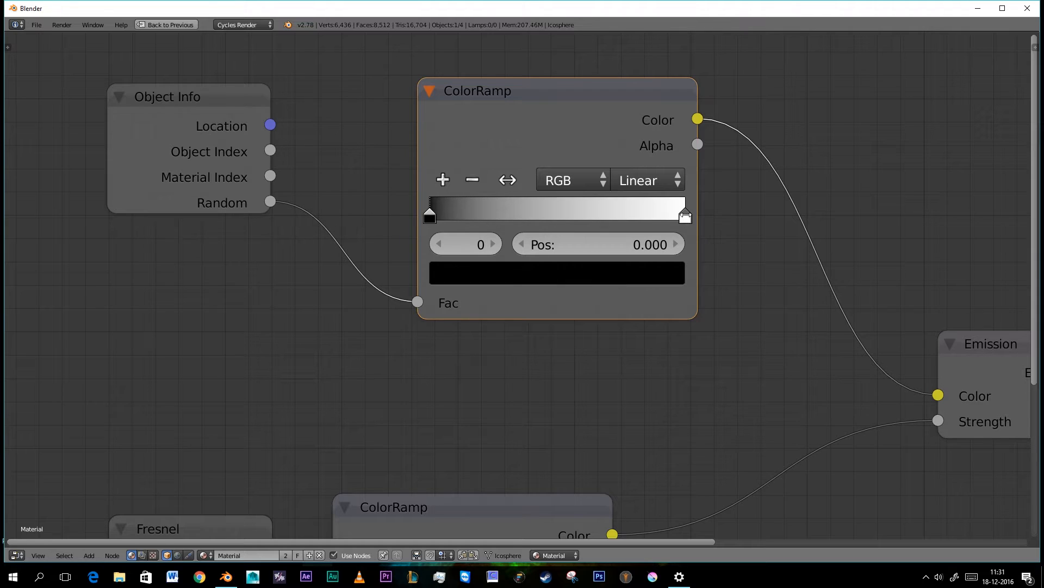
Color the upper ColorRamp's first stop medium blue and add a light blue stop at position 0.500
left_click(638, 266)
left_click(630, 342)
left_click(604, 339)
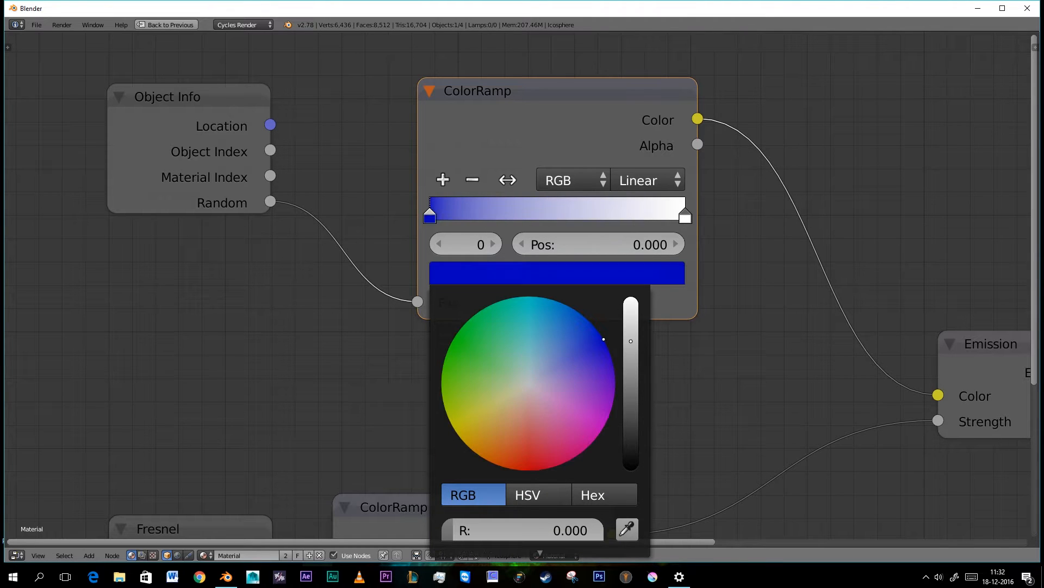
left_click(564, 340)
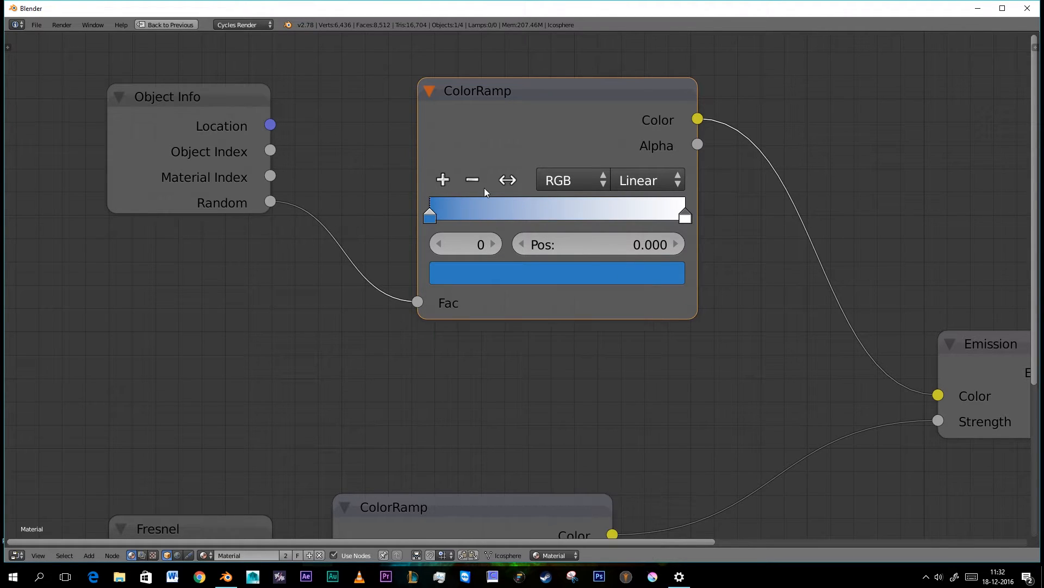
left_click(443, 180)
left_click(515, 269)
left_click(544, 322)
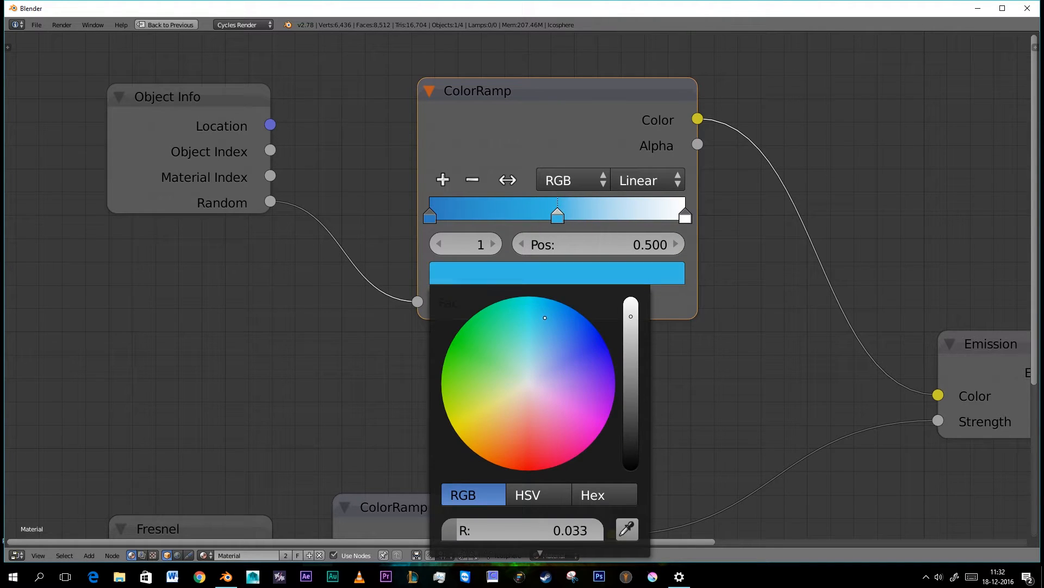
Add another stop to the upper ColorRamp at position 0.791 and color it orange
left_click(445, 180)
left_click_drag(495, 224, 632, 218)
left_click(588, 271)
left_click(469, 401)
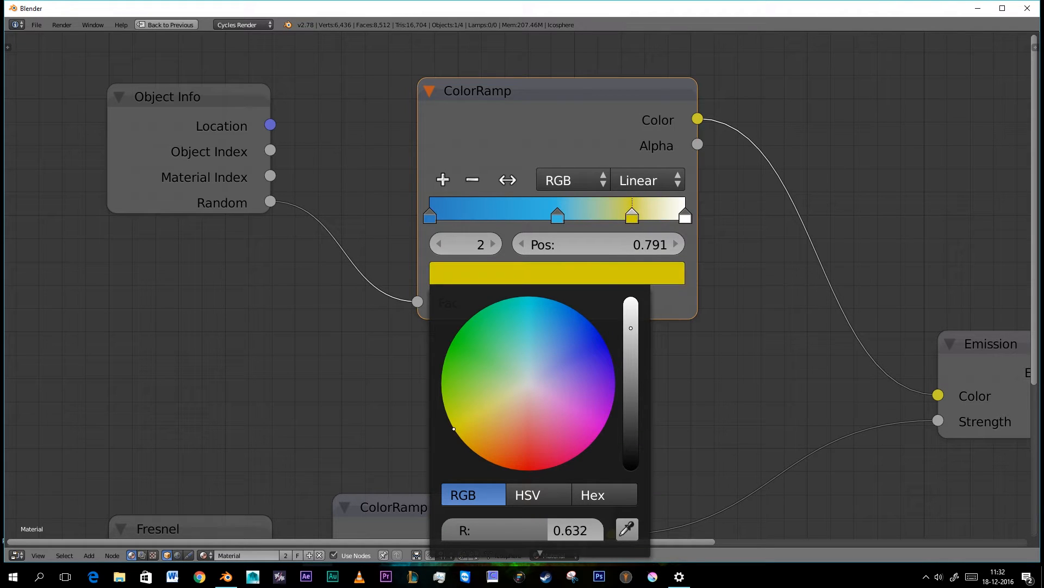
mouse_move(454, 429)
left_mouse_down()
mouse_move(500, 435)
mouse_move(501, 420)
mouse_move(503, 437)
left_mouse_up()
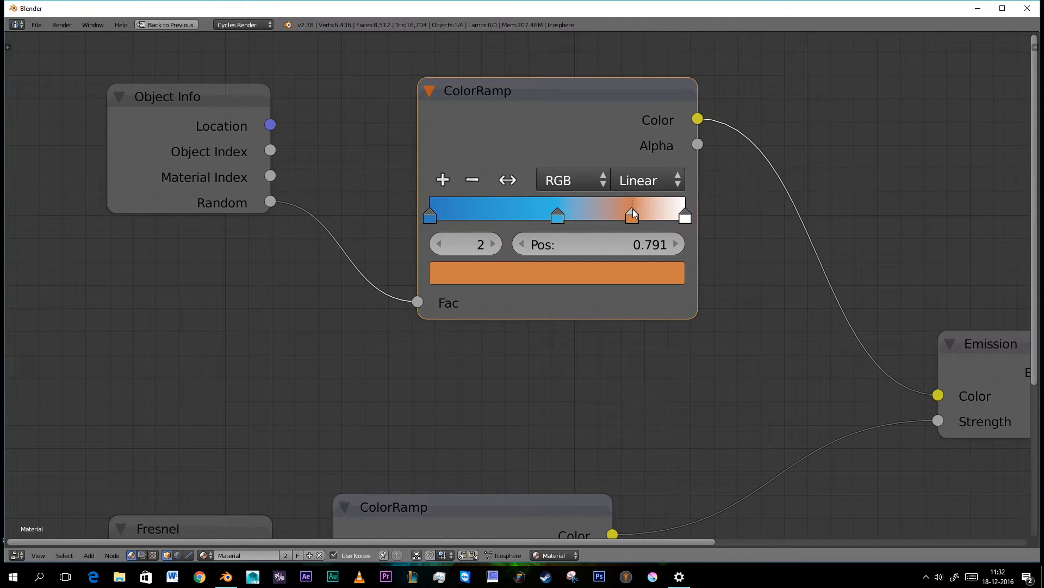
Shift the light blue stop toward the white end, place the orange stop at 0.877 in a brighter orange, and restore the full layout
left_click_drag(563, 217, 631, 216)
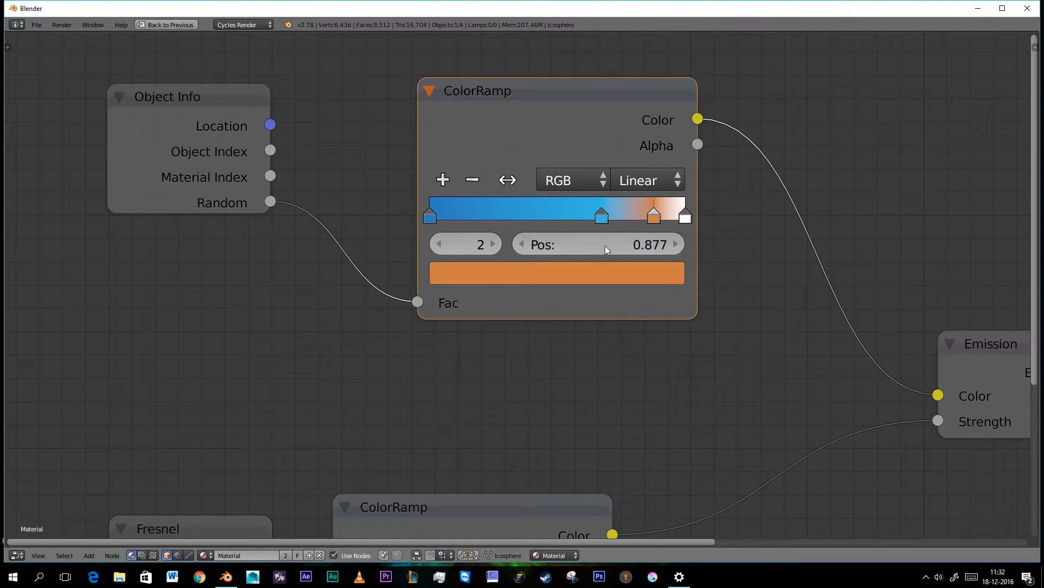
left_click(593, 272)
left_click_drag(505, 436, 497, 464)
left_click_drag(630, 320, 631, 298)
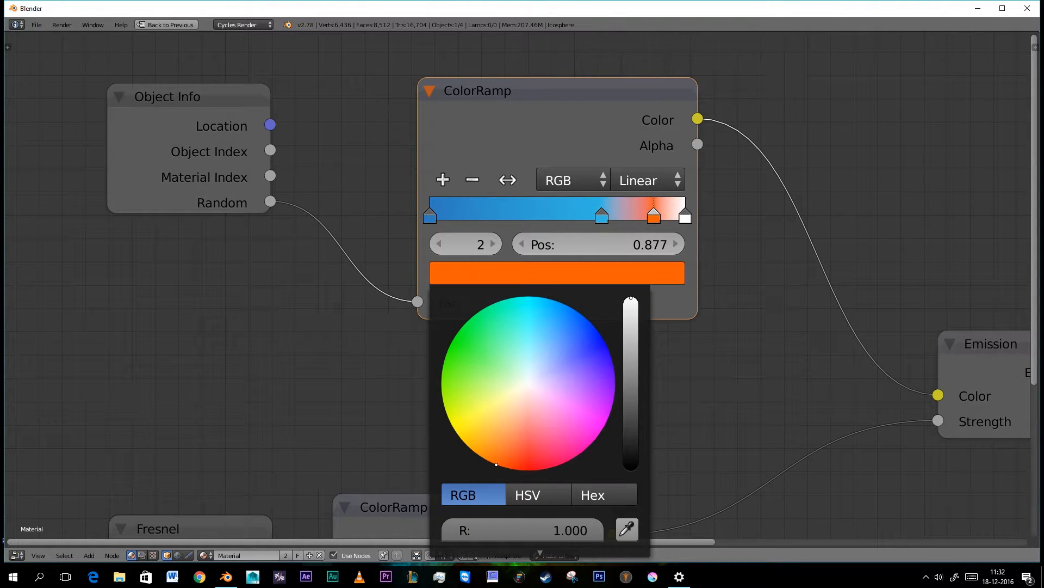
left_click_drag(504, 412, 493, 447)
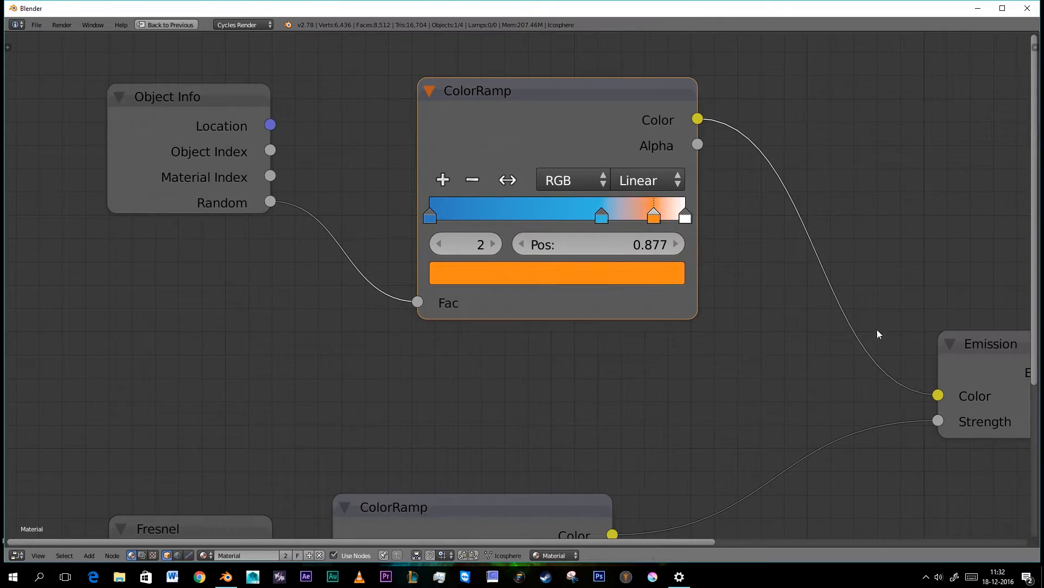
key("shift+space")
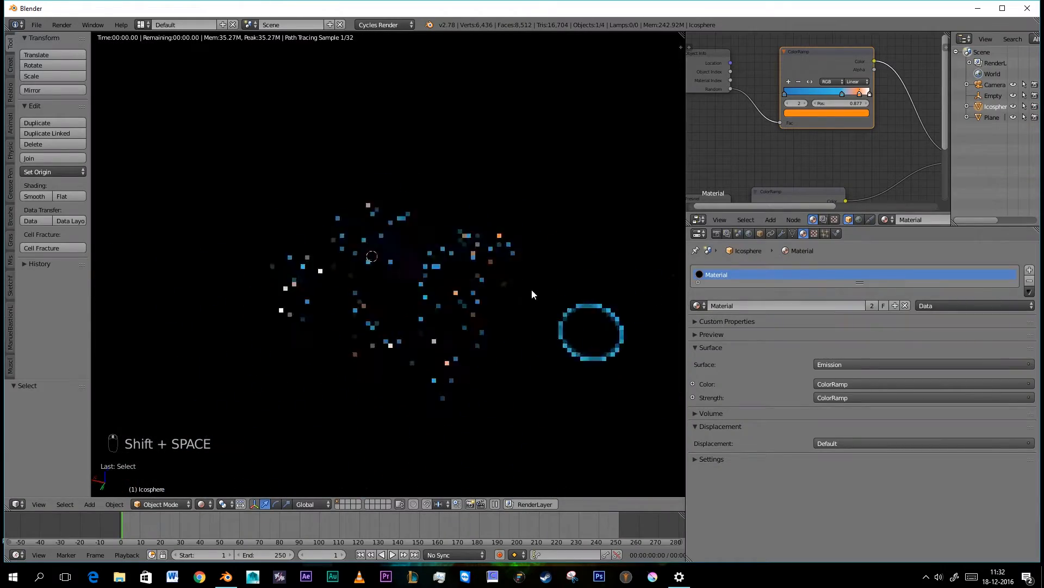
Return the viewport to solid shading, select the camera above the grid and look through it
scroll(457, 288, "up", 4)
middle_click_drag(457, 288, 434, 321)
scroll(411, 258, "down", 5)
key("z")
key("z")
key("z")
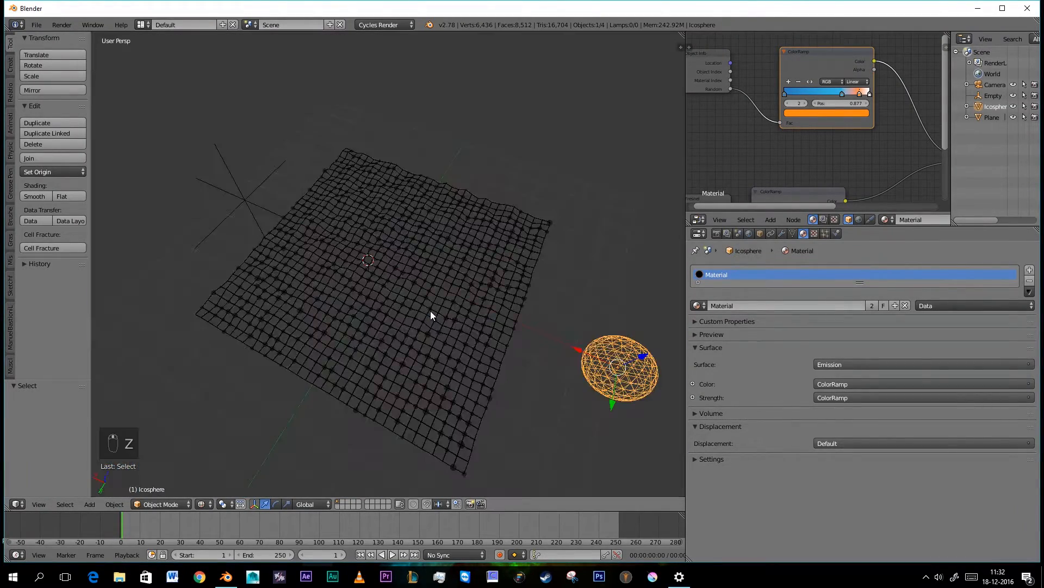
scroll(430, 311, "down", 3)
scroll(430, 311, "up", 4)
scroll(430, 312, "down", 3)
right_click(334, 117)
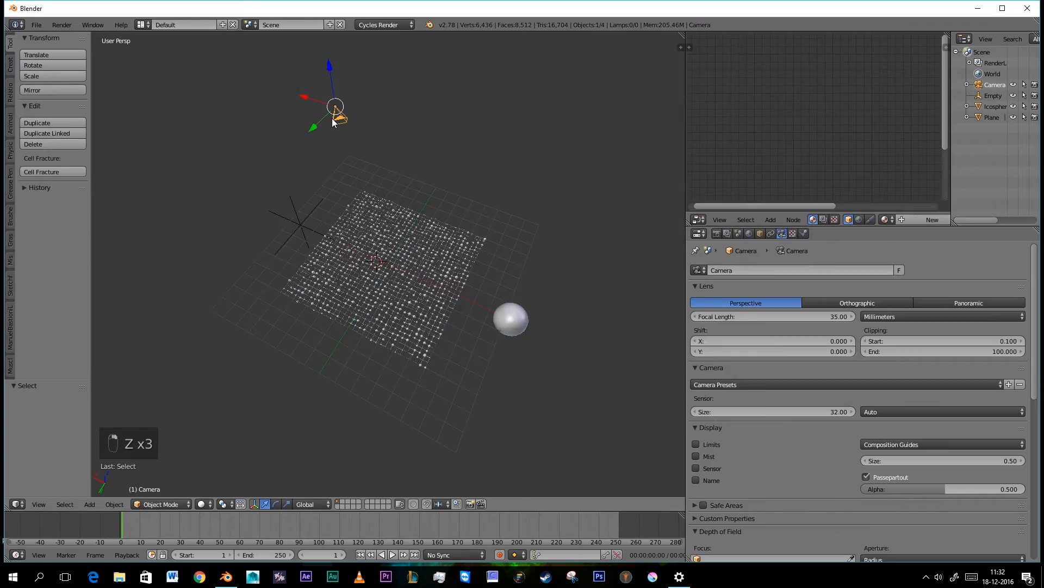
key("KP_0")
Fly the camera down close over the wavy grid so it fills the frame, and preview it rendered
key("shift+f")
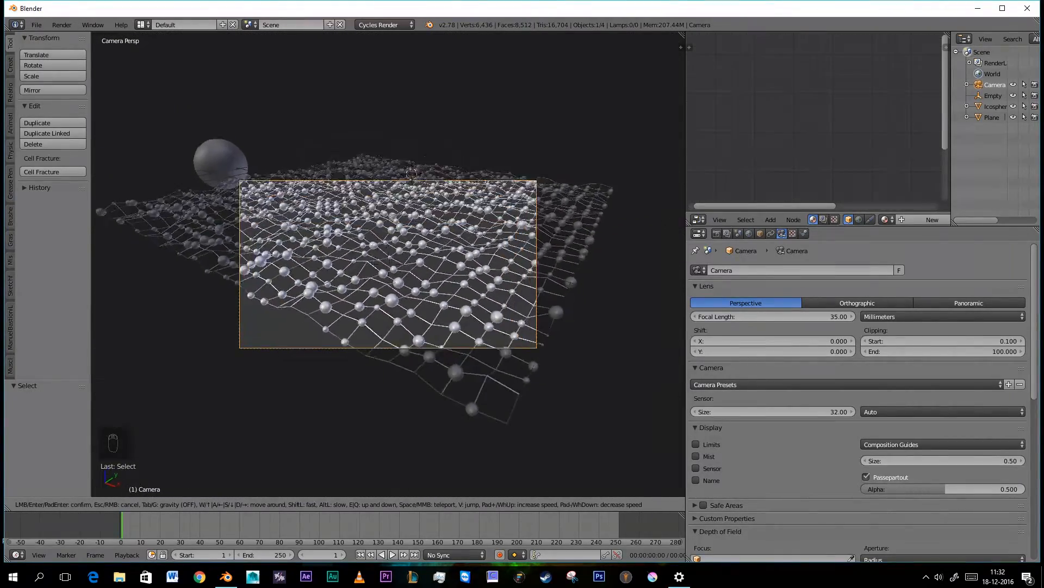
left_click(388, 268)
key("shift+f")
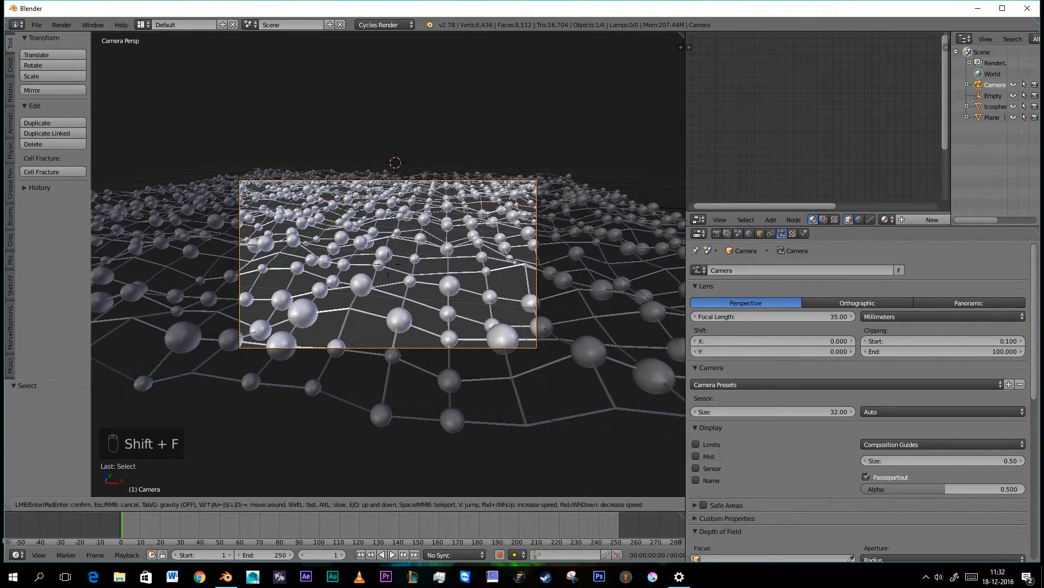
left_click(390, 264)
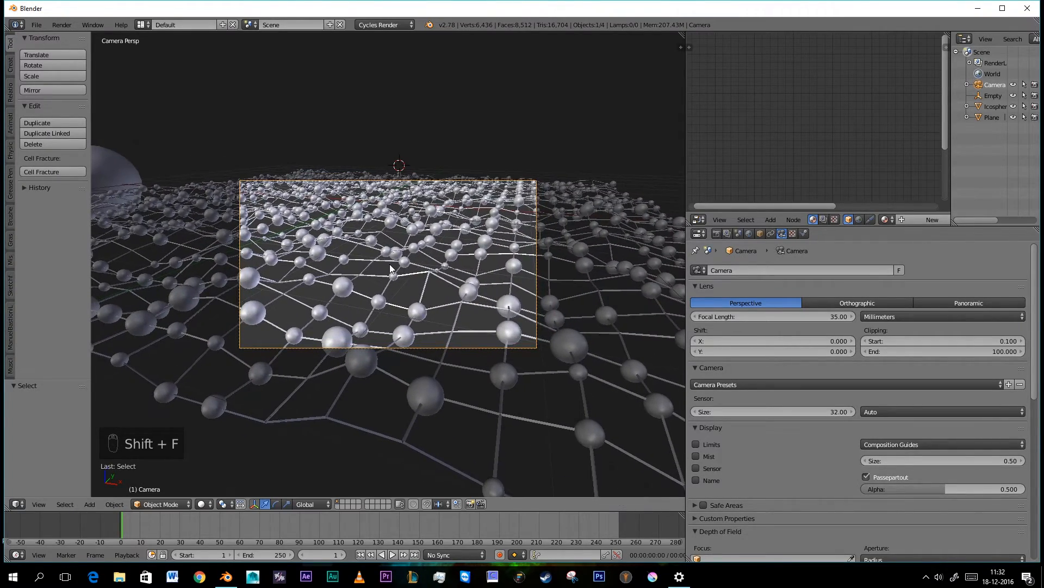
key("shift+z")
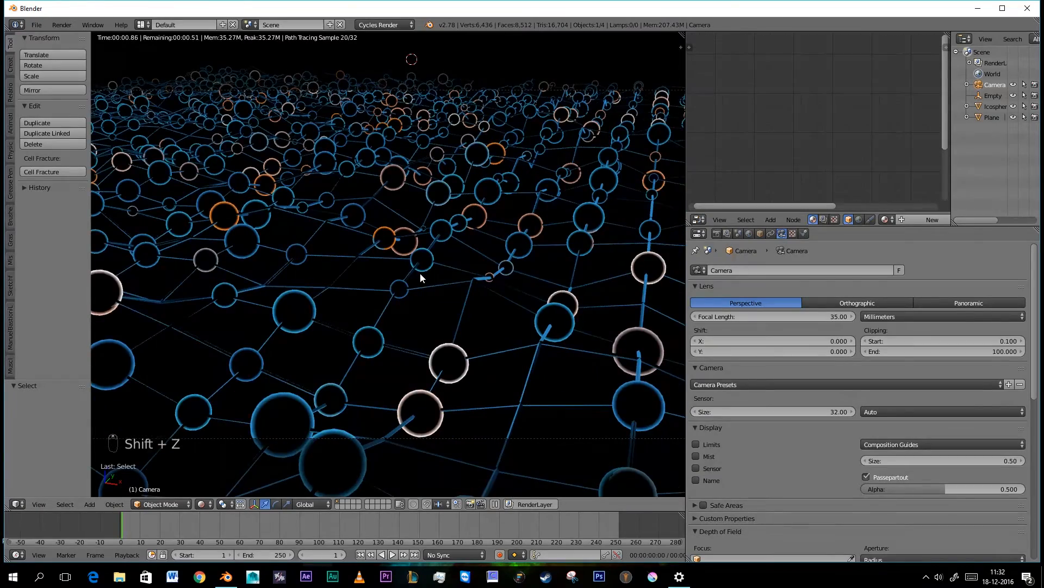
Scale the original ico sphere to 0.727 of its size to shrink the particles, and preview the result rendered
key("z")
right_click(223, 211)
key("s")
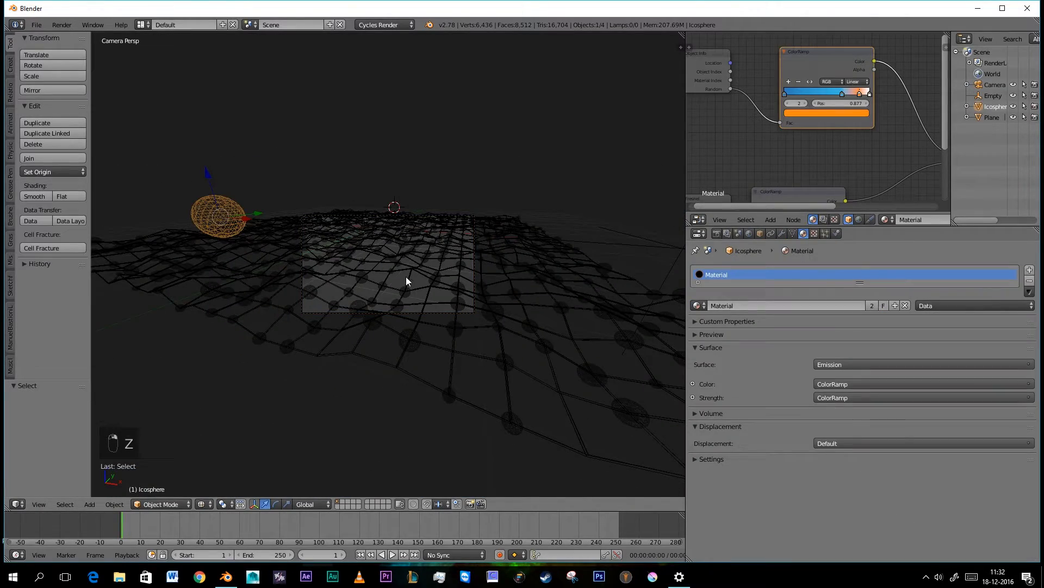
left_click(387, 270)
scroll(386, 270, "up", 6)
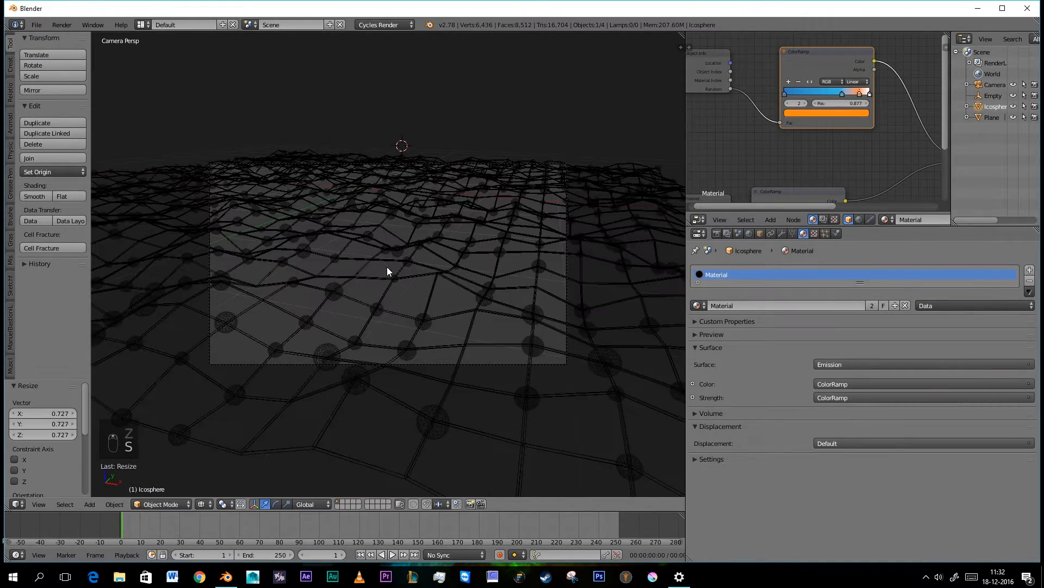
key("shift+z")
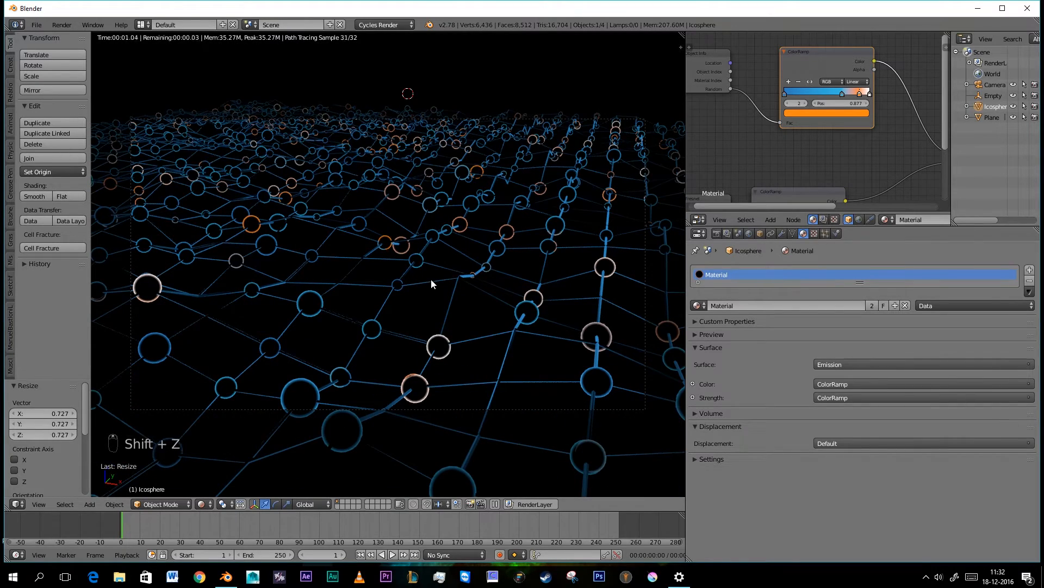
In solid shading, add a Plain Axes empty on the grid within the camera frame, at about X 1.284, Y -2.536
key("z")
key("z")
key("z")
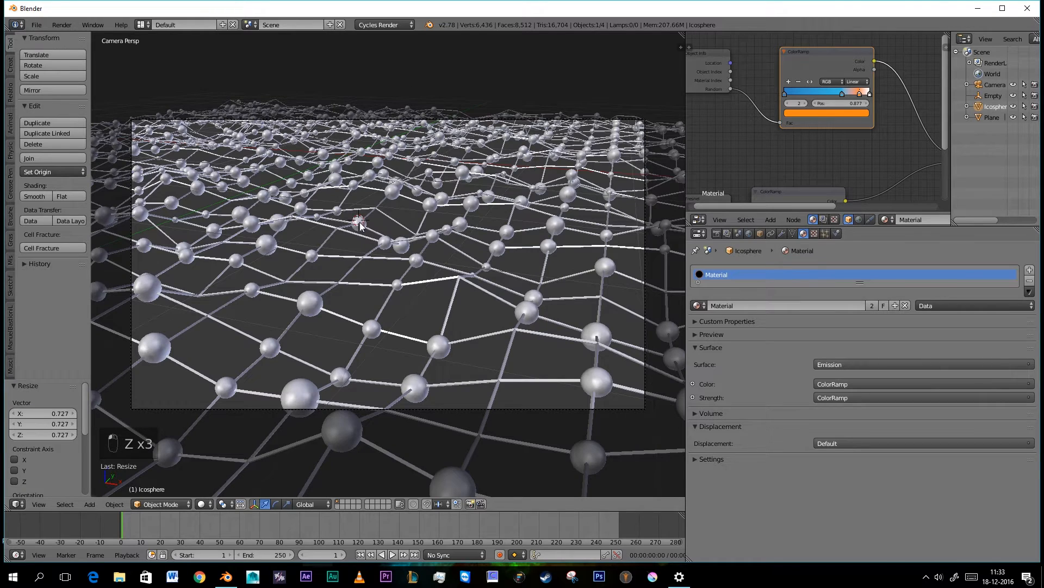
key("shift+a")
key("Escape")
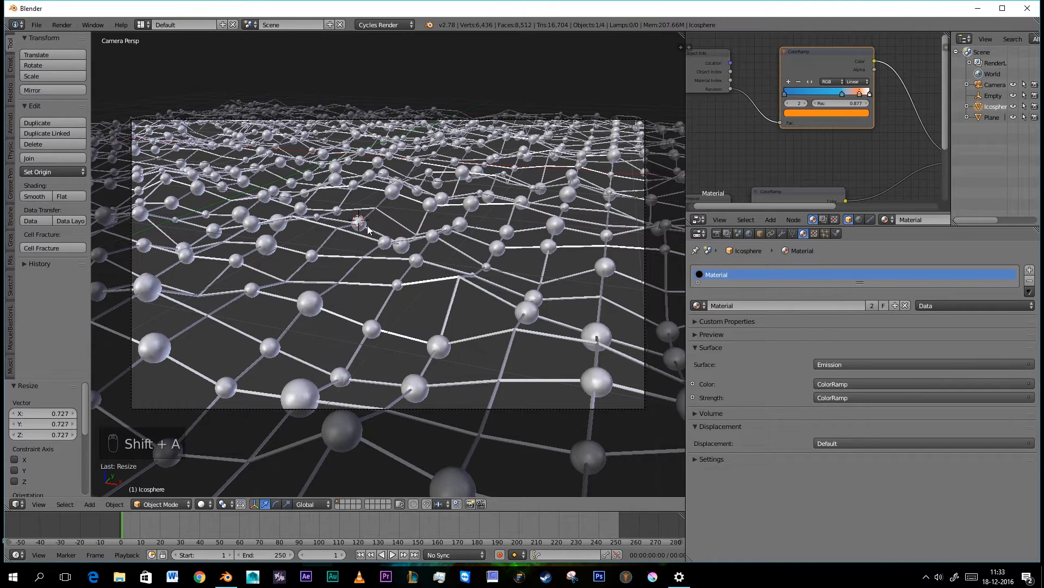
key("shift+a")
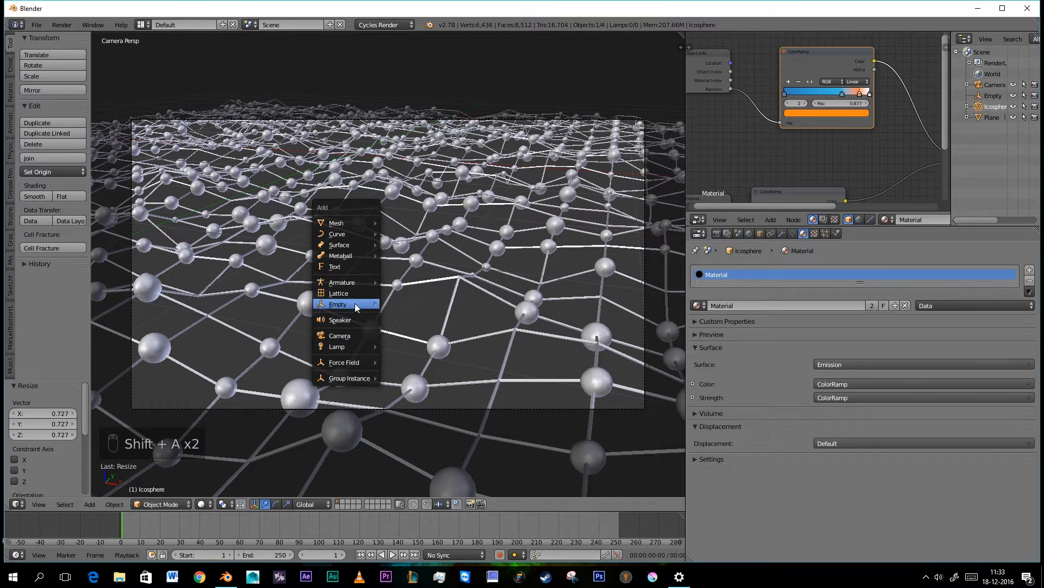
mouse_move(353, 303)
left_click(409, 305)
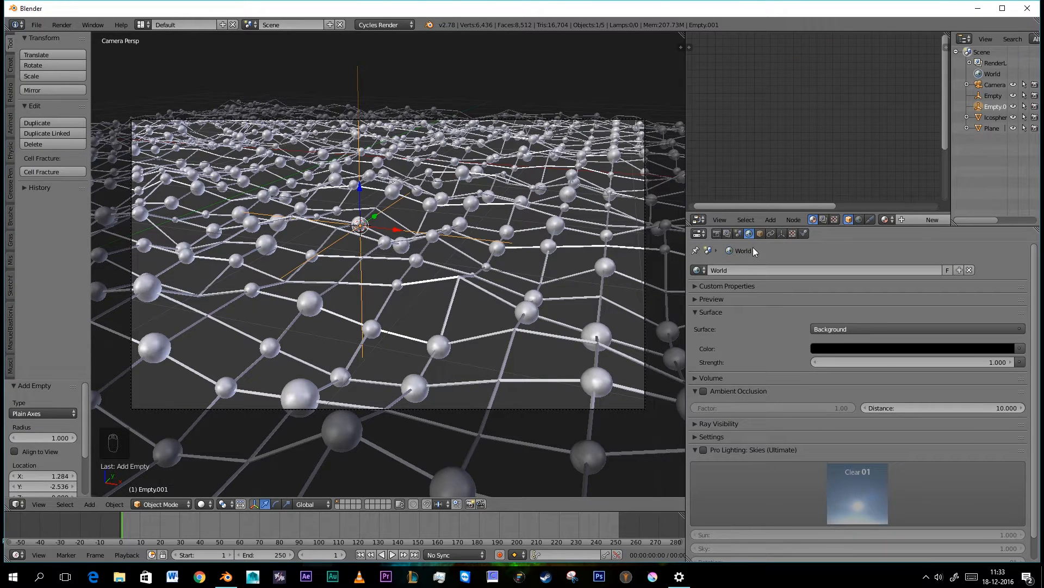
Set the new empty on the grid as the camera's depth of field focus object
right_click(645, 292)
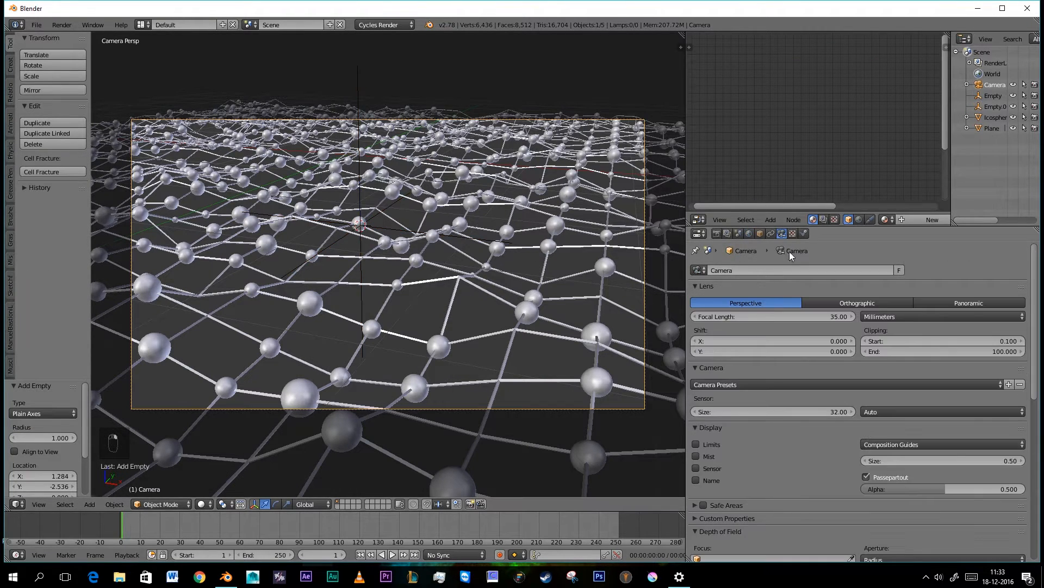
scroll(824, 368, "down", 5)
left_click(757, 450)
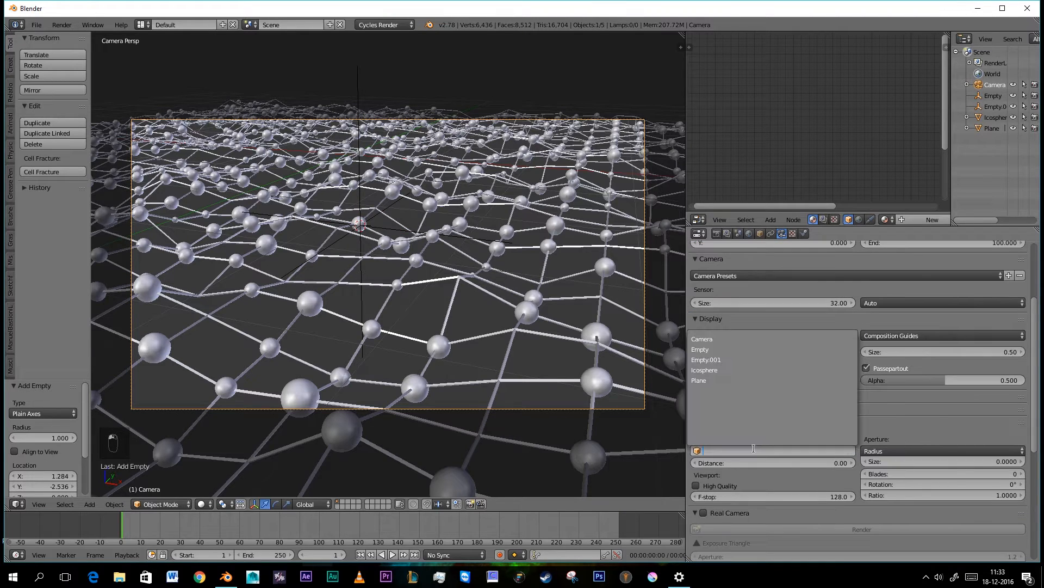
left_click(728, 359)
Set the camera's depth of field aperture size to 0.0300 and inspect the blur in the rendered preview
key("shift+z")
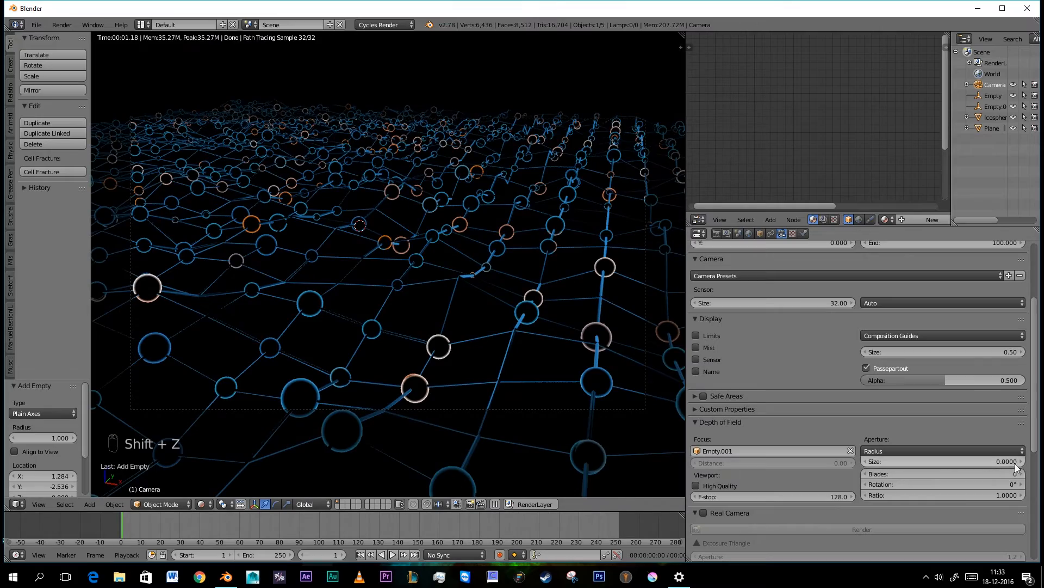
left_click(1023, 461)
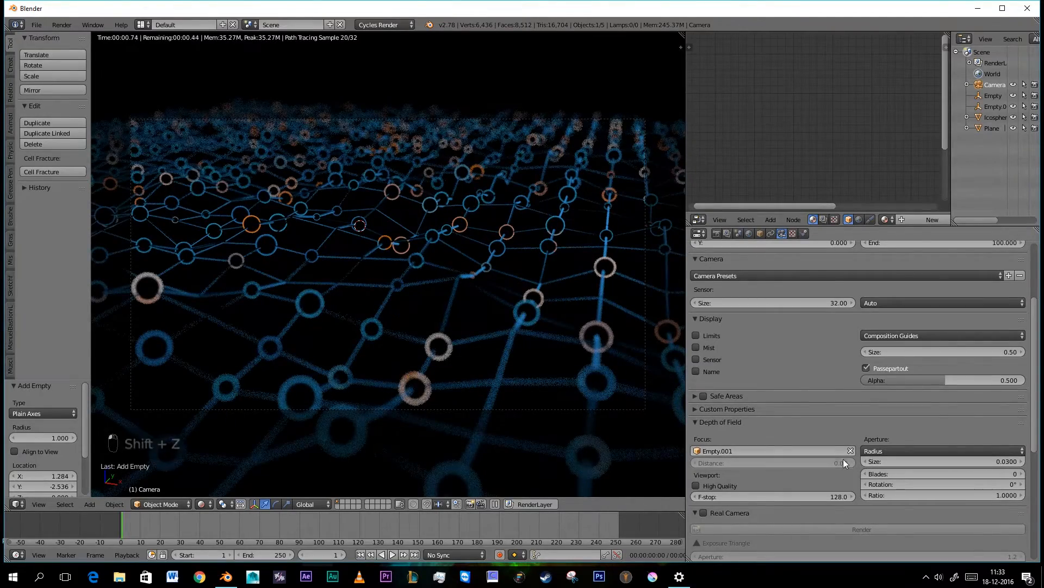
left_click(868, 462)
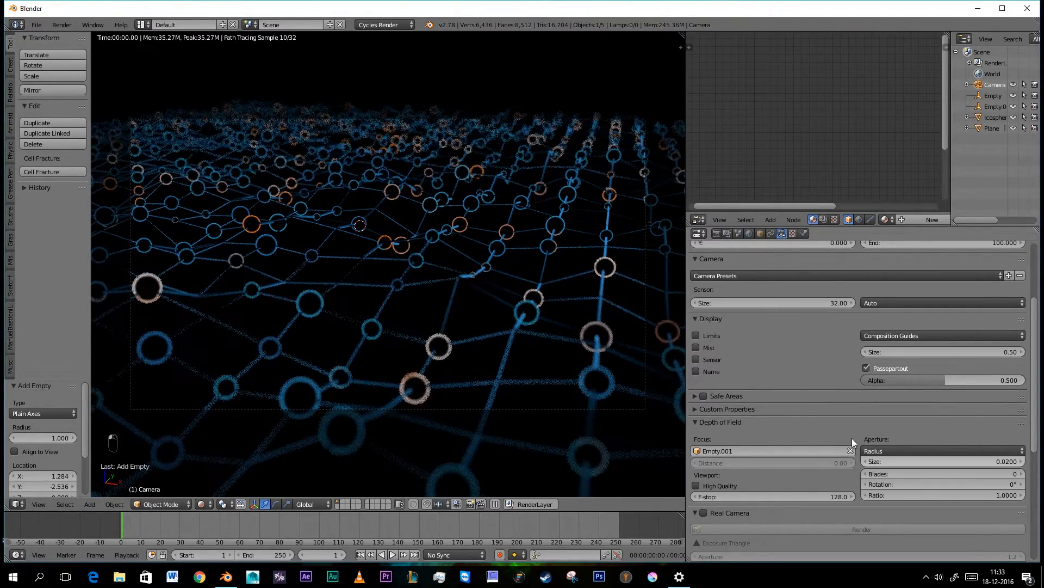
left_click(1021, 463)
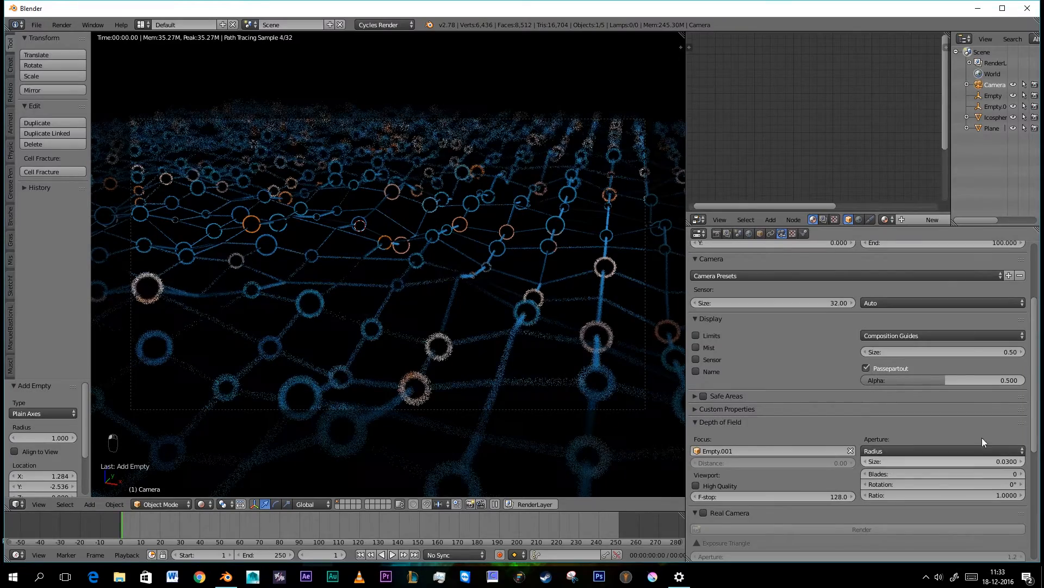
scroll(420, 281, "down", 3)
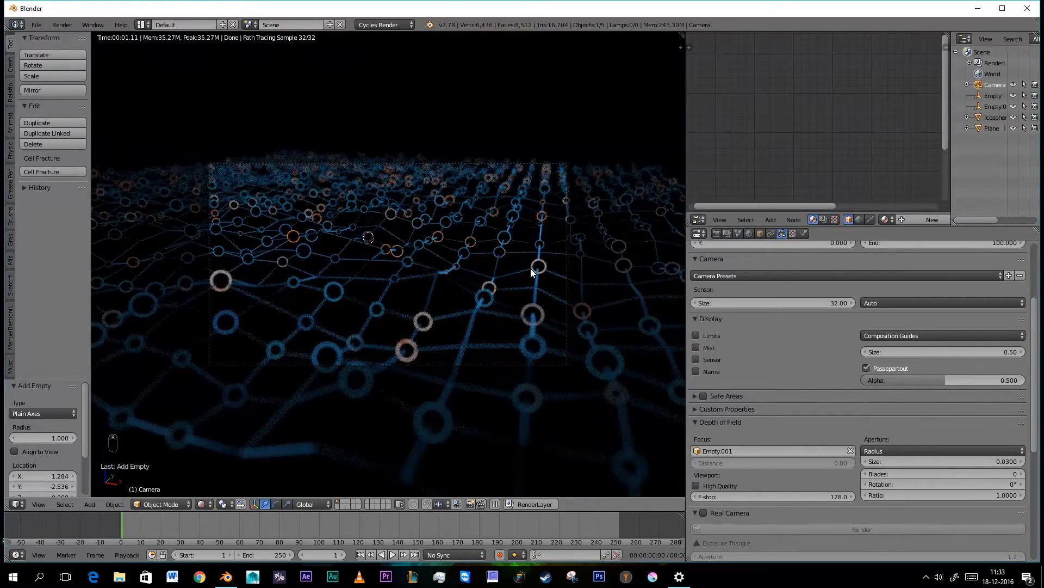
scroll(417, 244, "up", 2)
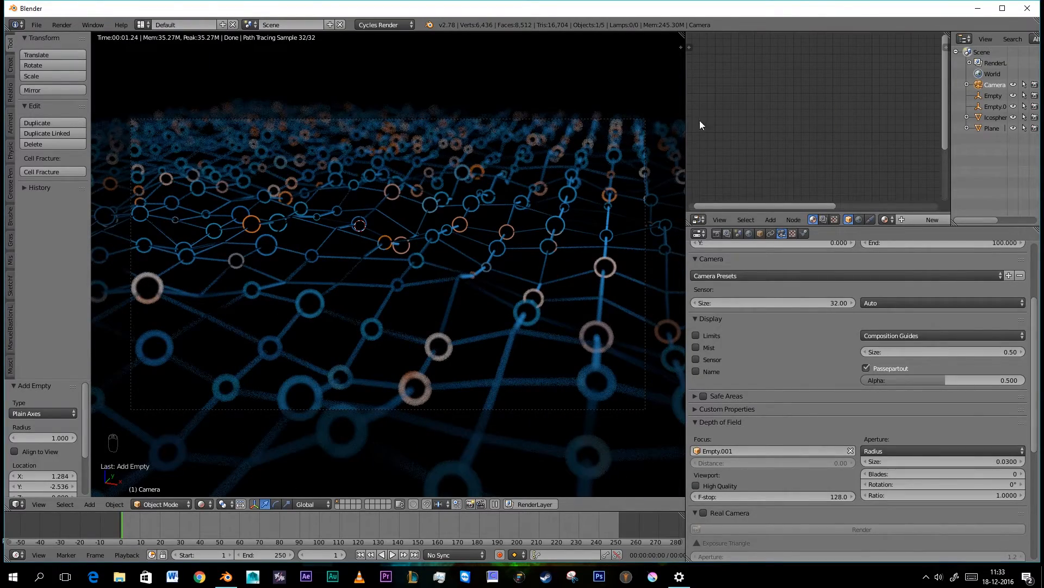
scroll(455, 249, "down", 2)
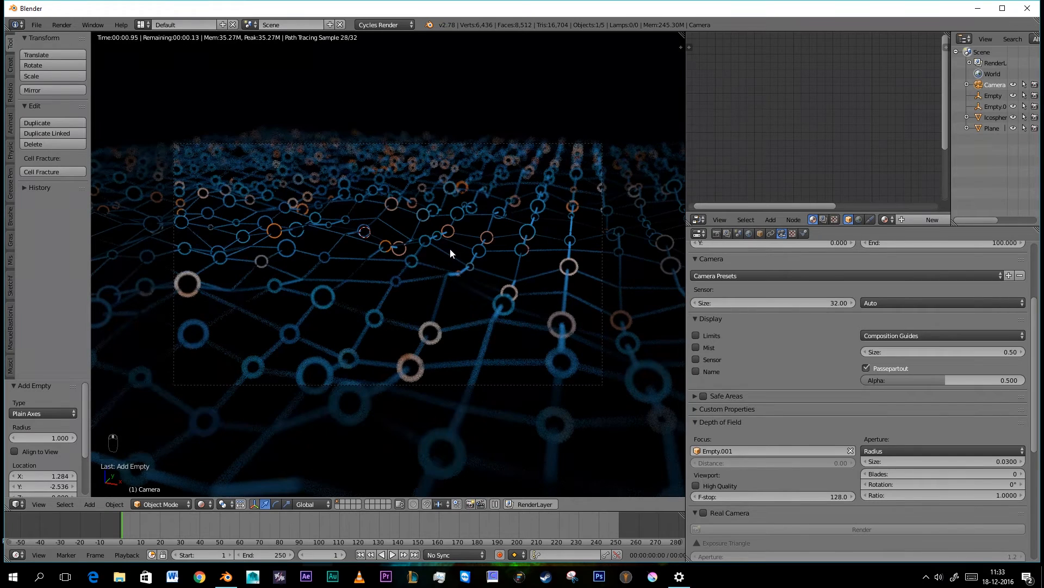
Insert a Math node between the lower ColorRamp's Color output and the Emission node's Strength input in the plane's material
right_click(570, 269)
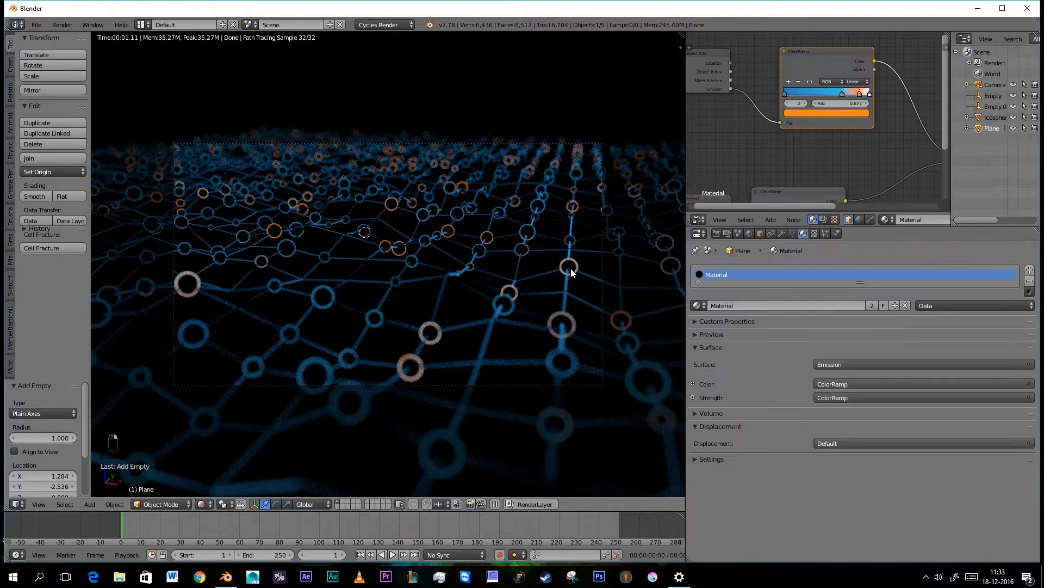
scroll(863, 135, "down", 2)
middle_click_drag(863, 135, 842, 87)
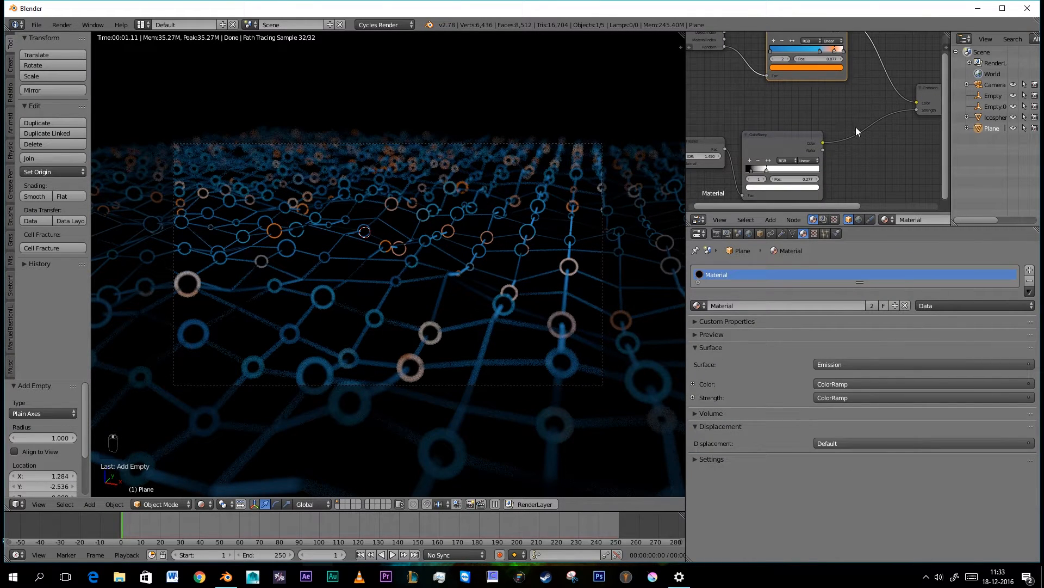
key("shift+a")
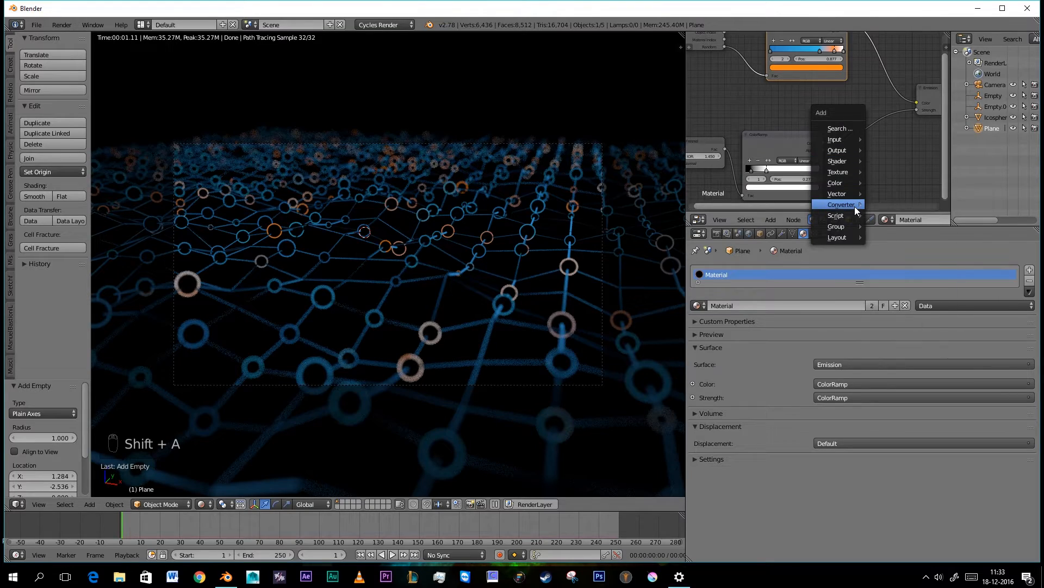
mouse_move(854, 206)
left_click(900, 257)
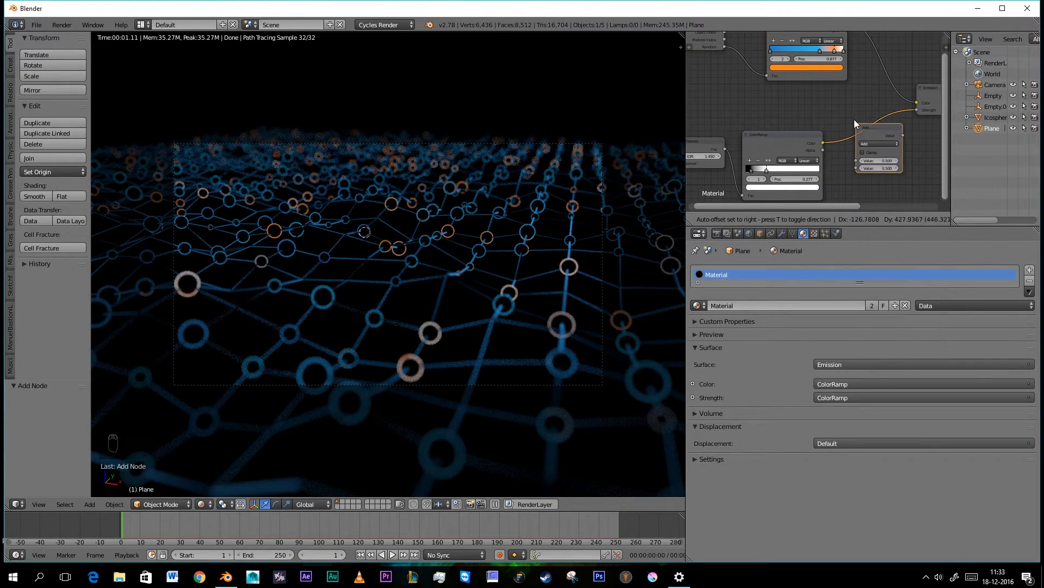
left_click(854, 119)
left_click(860, 128)
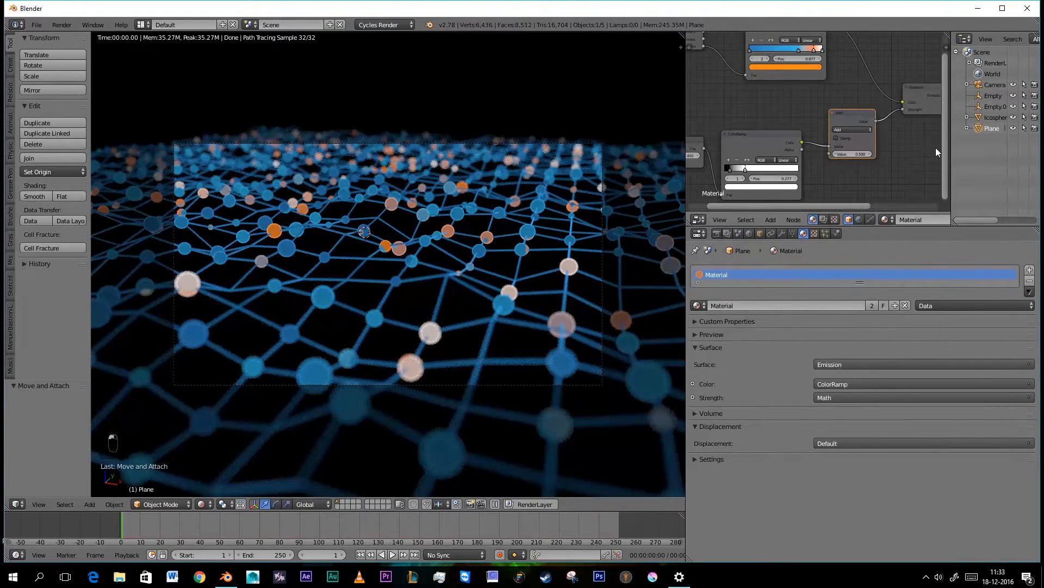
Set the Math node's operation to Multiply and its second value to 4.200 to strengthen the glow
key("KP_Decimal")
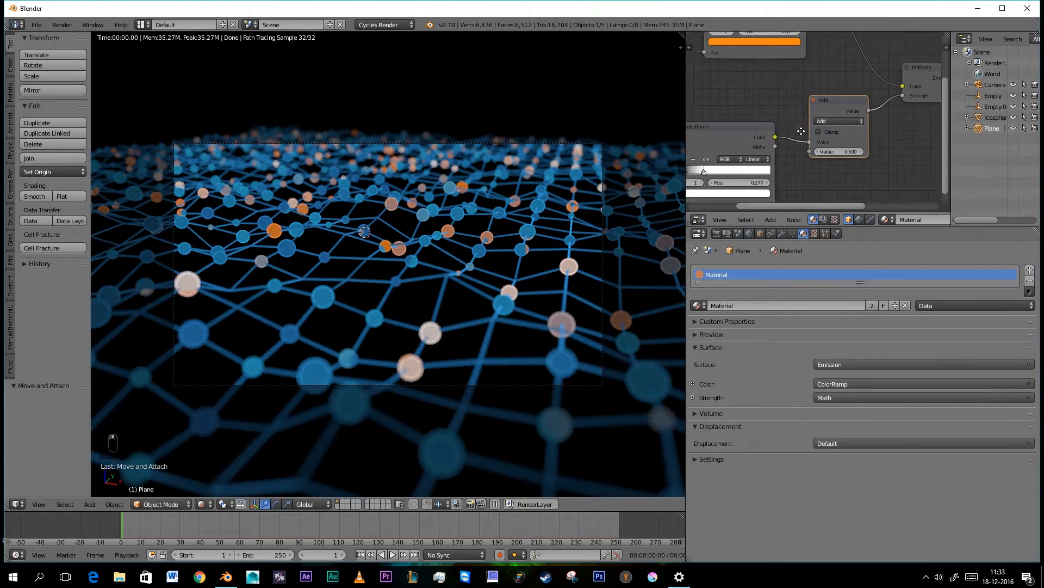
left_click(819, 106)
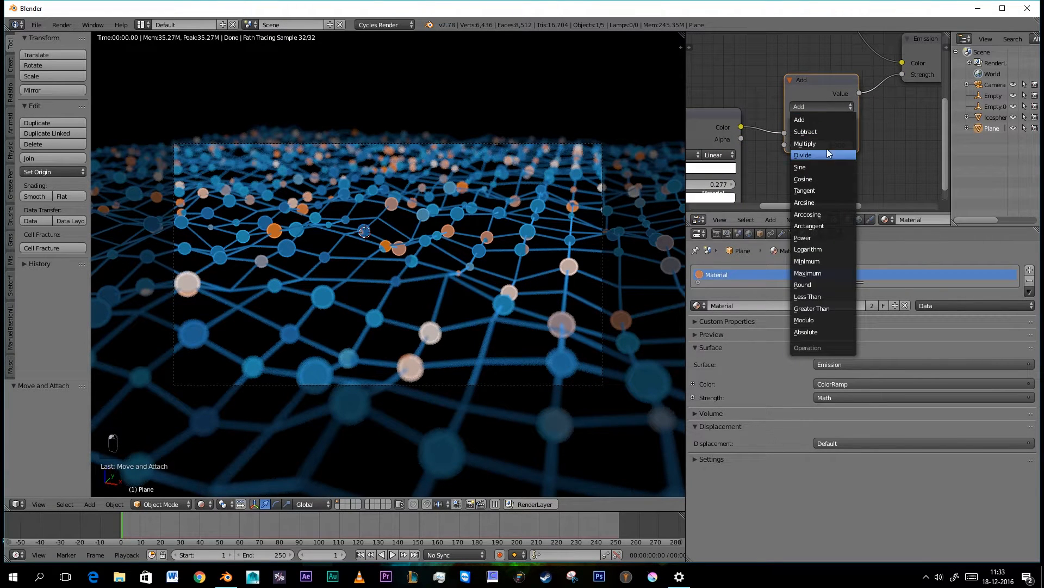
left_click(827, 107)
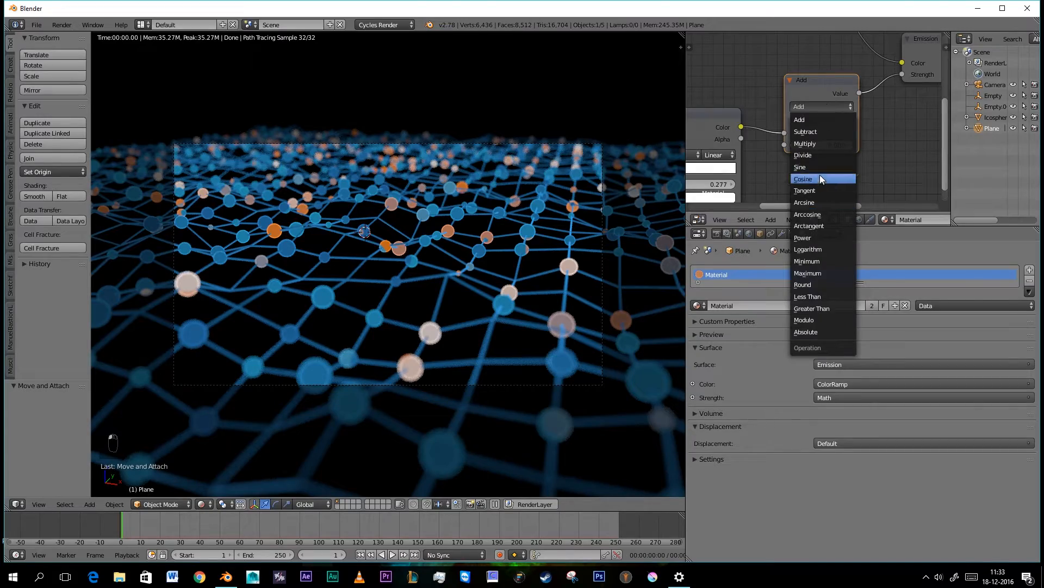
left_click(817, 143)
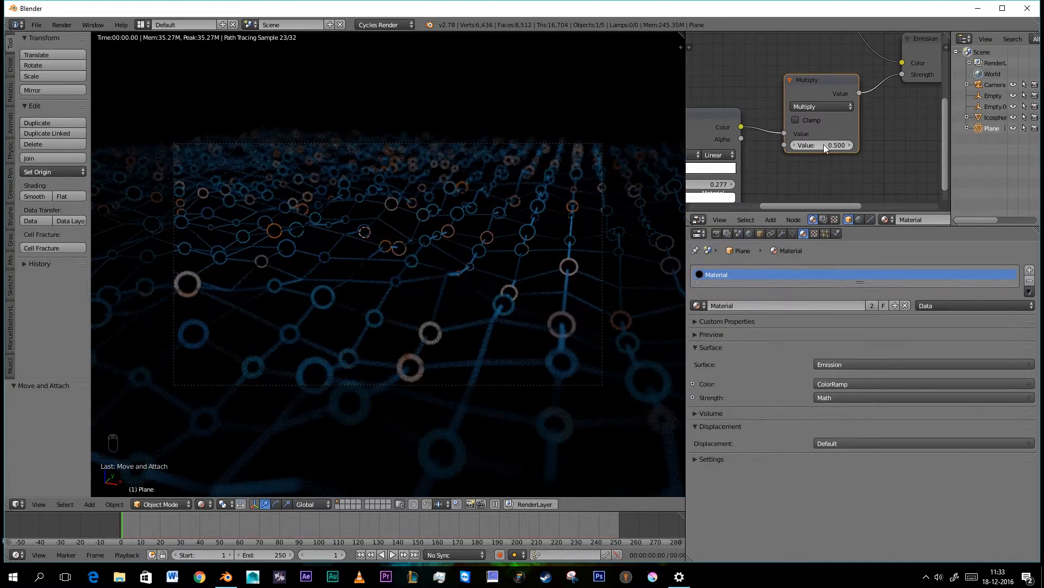
left_click_drag(824, 148, 879, 148)
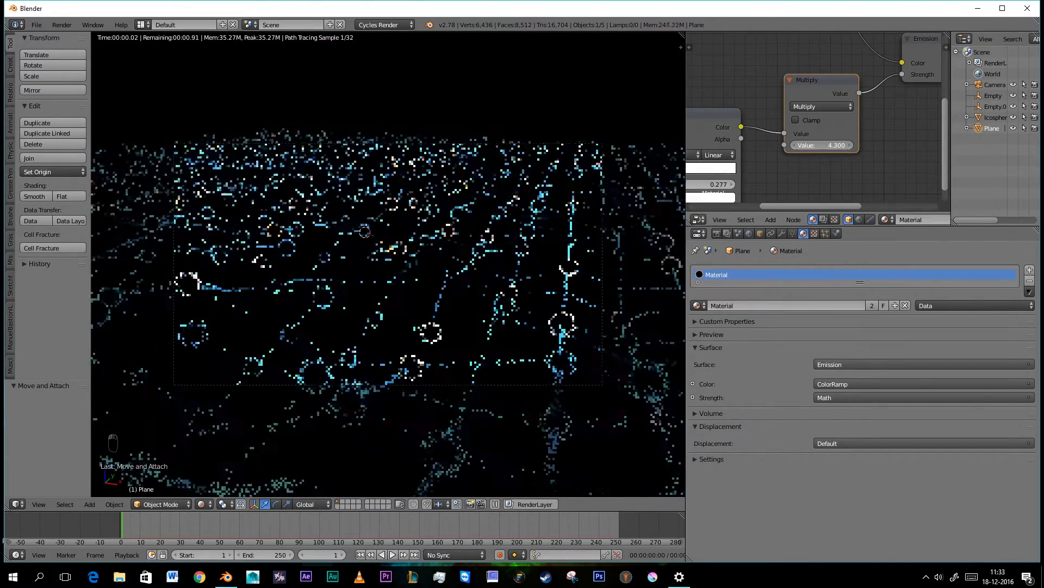
left_click(795, 145)
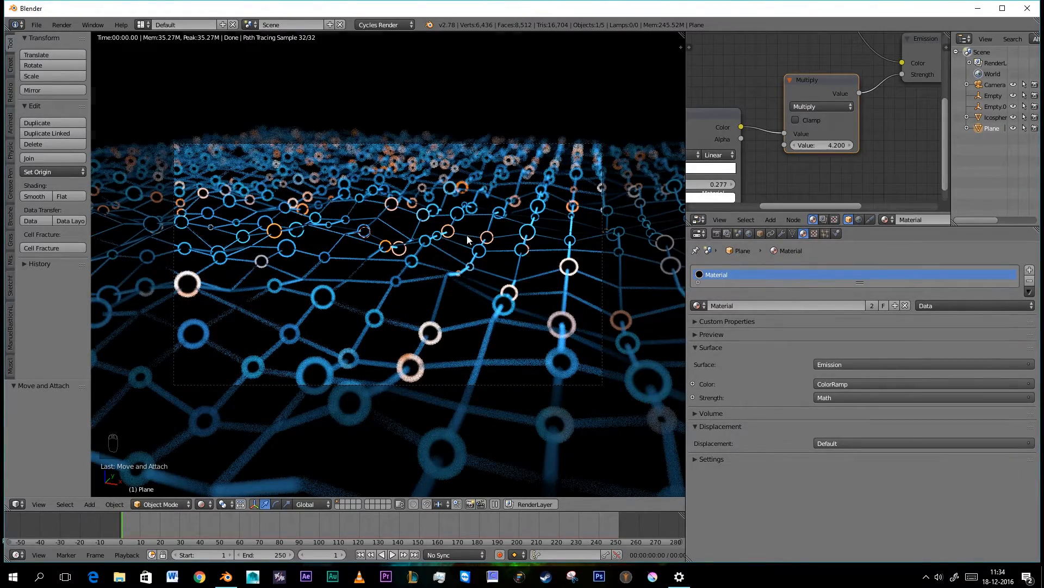
Select the empty beside the grid, choose the LocRotScale keying set and insert a keyframe for it at frame 1
key("z")
key("z")
key("z")
key("KP_0")
right_click(524, 248)
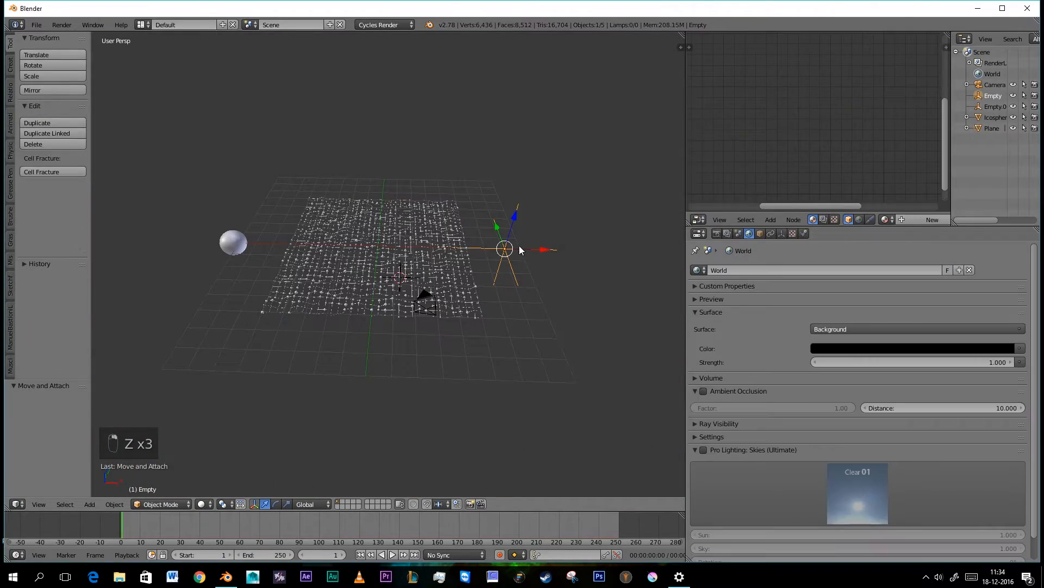
middle_click_drag(519, 246, 494, 430)
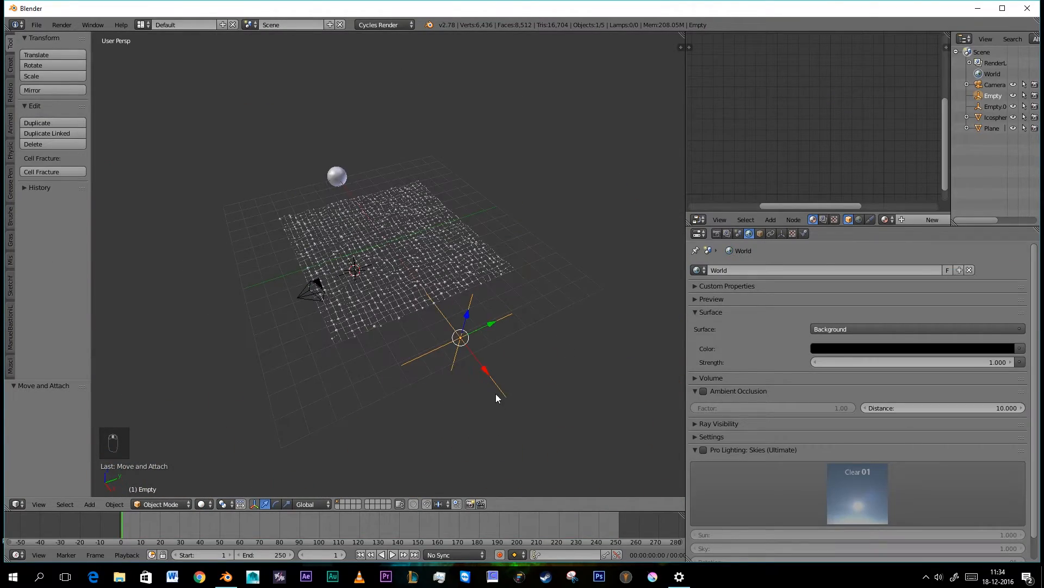
left_click(557, 562)
left_click(576, 500)
middle_click_drag(510, 438, 467, 309)
key("i")
At frame 249, move the empty down along the Z axis and insert a LocRotScale keyframe
left_click_drag(491, 282, 478, 373)
left_click_drag(582, 534, 617, 525)
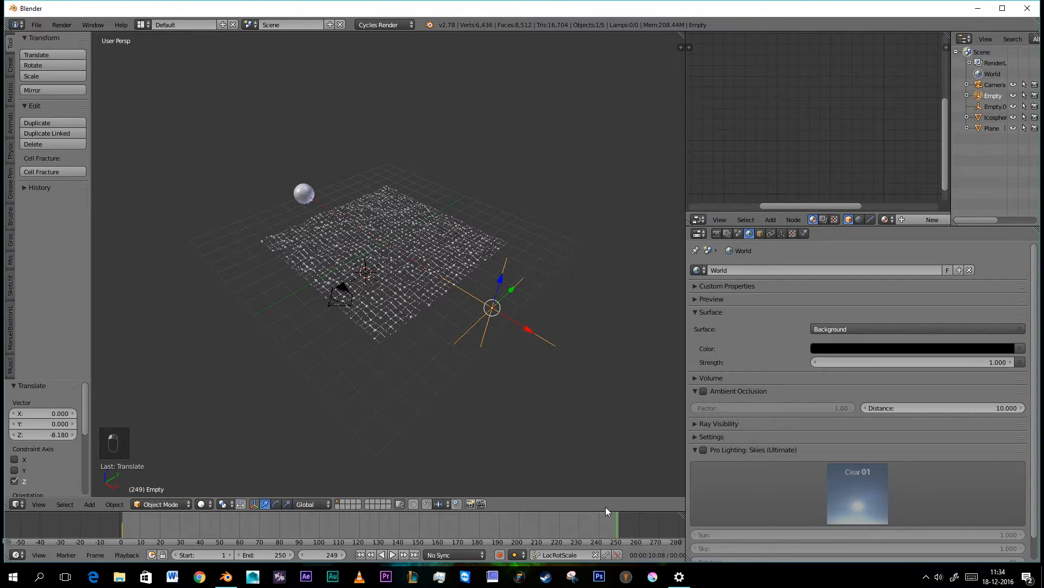
left_click_drag(506, 282, 495, 322)
key("i")
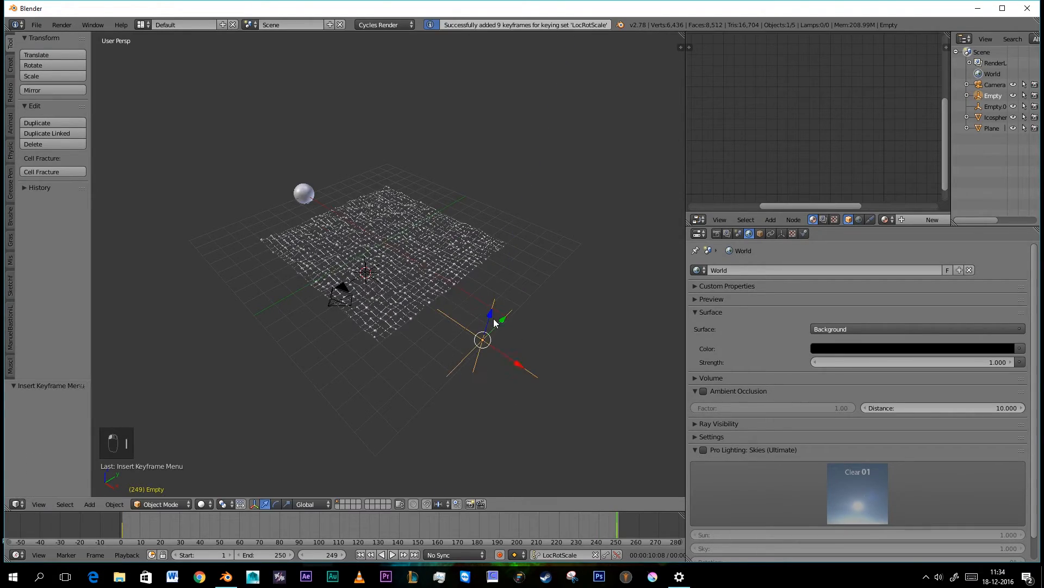
Play the wave animation through the camera view to check the grid's motion
key("KP_0")
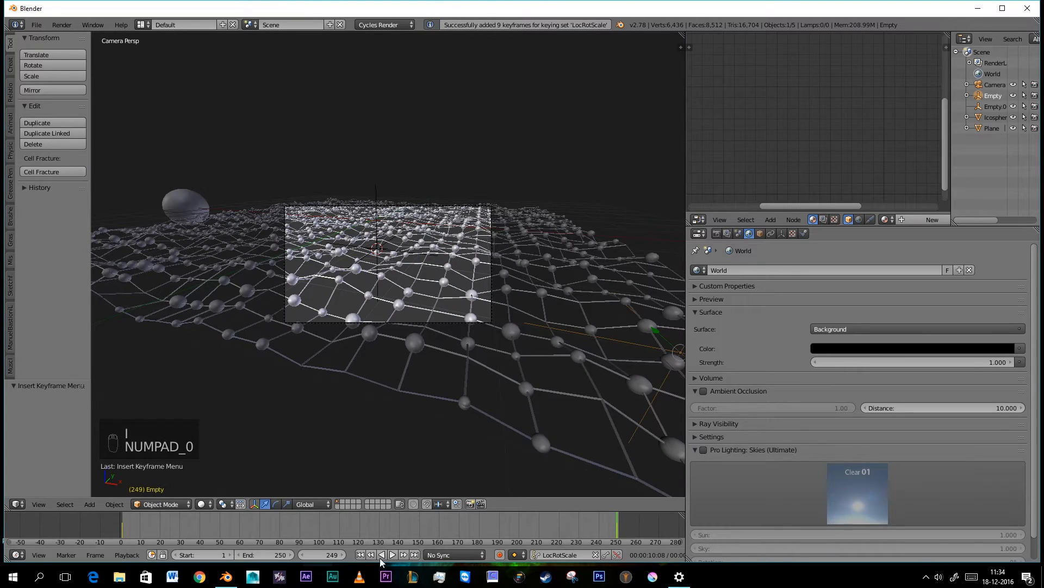
left_click(382, 554)
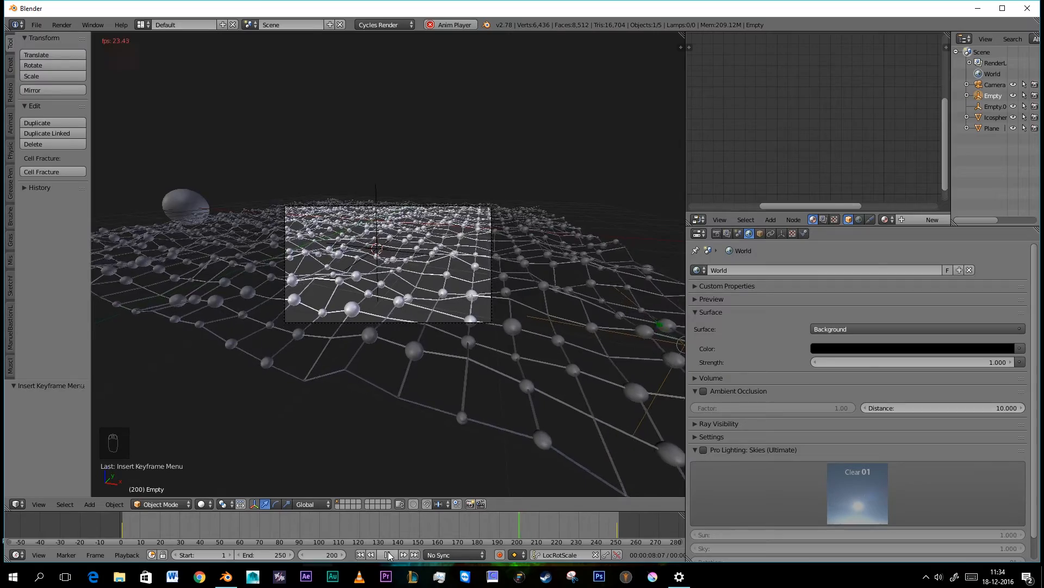
left_click(389, 555)
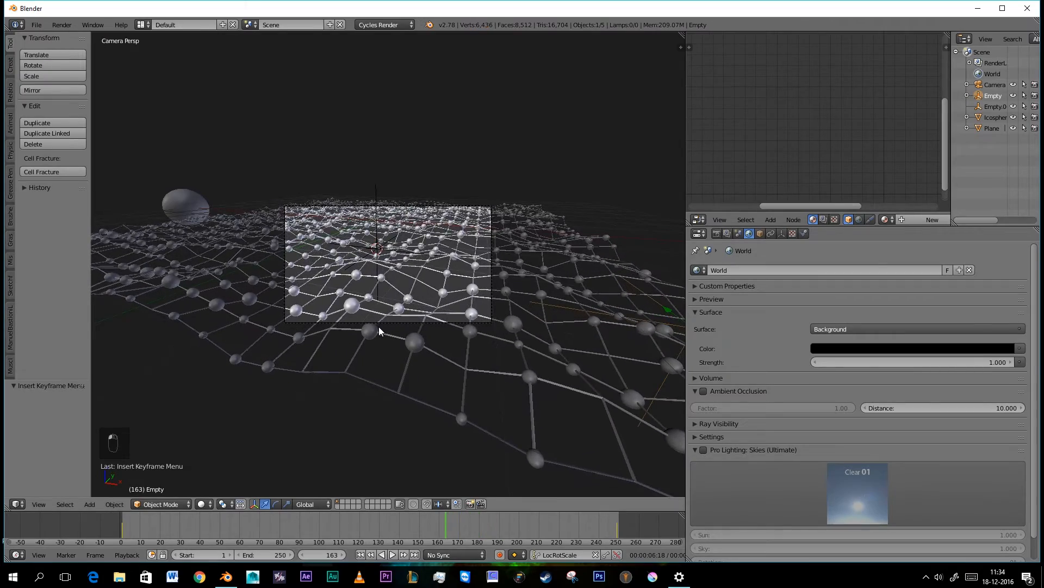
key("shift+z")
key("z")
key("z")
key("z")
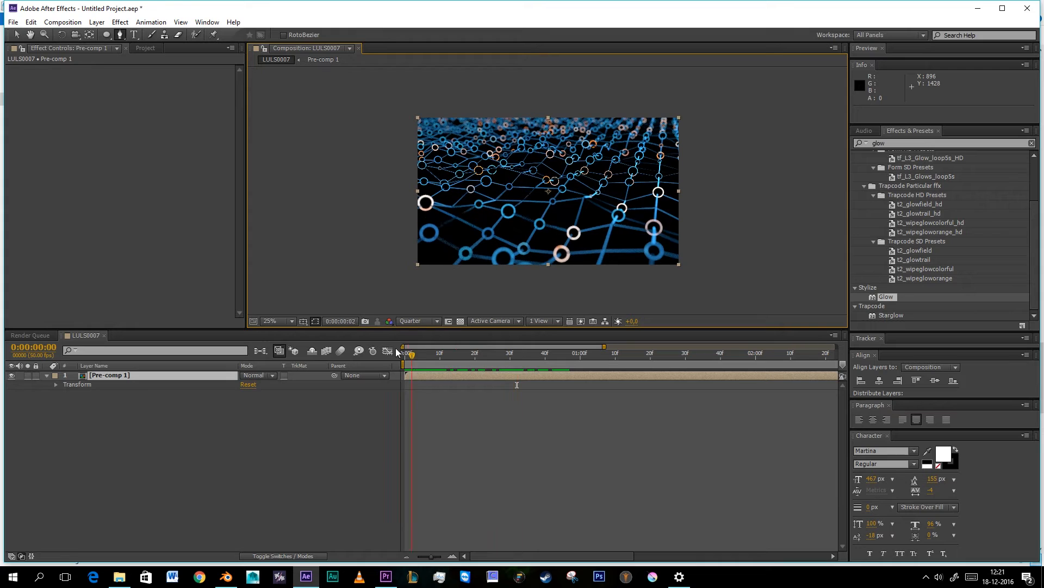
Switch to After Effects and apply the Glow effect to the Pre-comp 1 layer
left_click(404, 352)
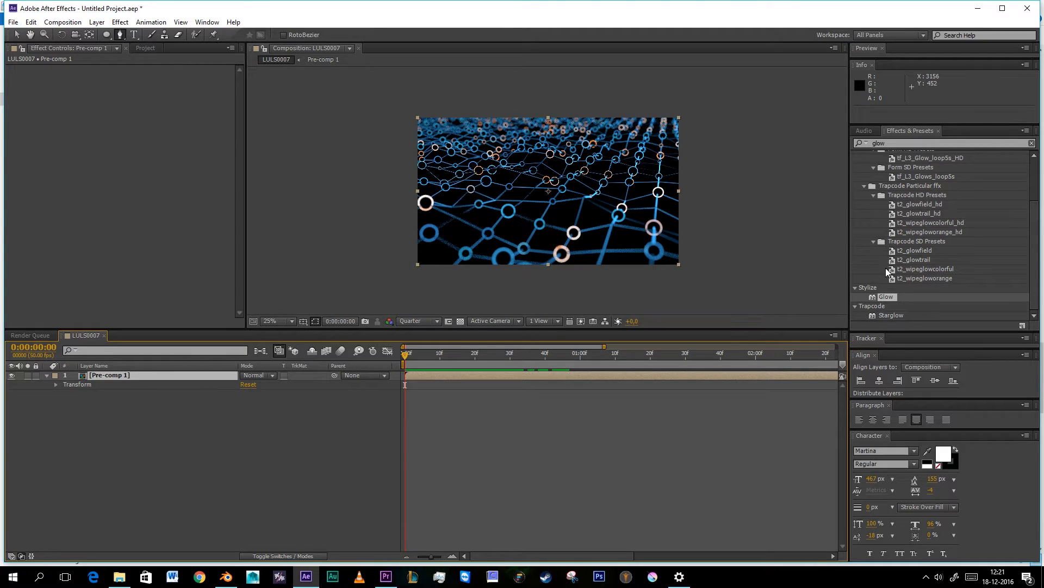
left_click_drag(886, 296, 450, 377)
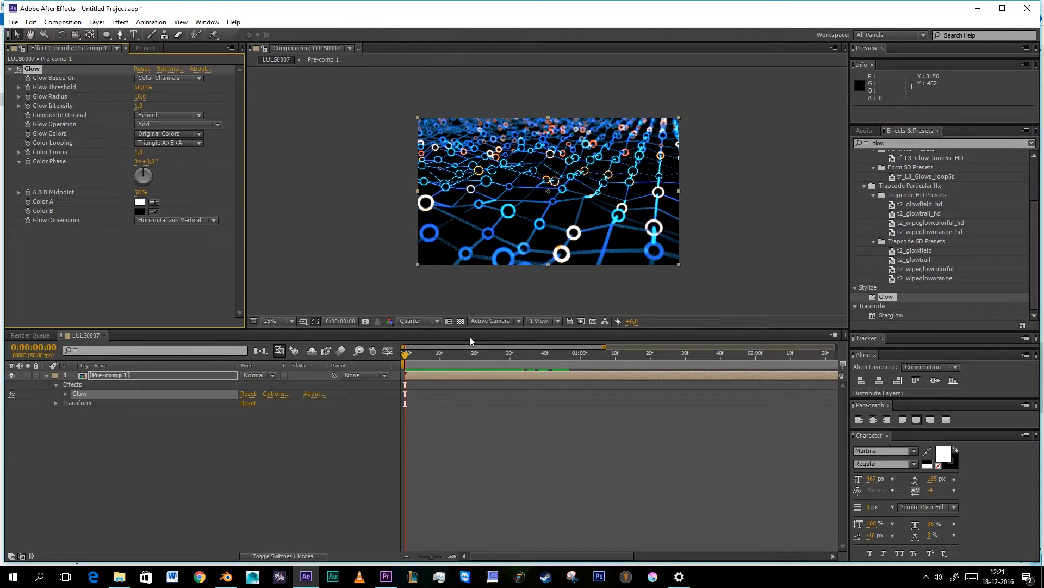
scroll(571, 214, "up", 2)
Find the Camera Lens Blur effect, apply it to the Pre-comp 1 layer and set its blur radius to 7
left_click_drag(889, 143, 829, 147)
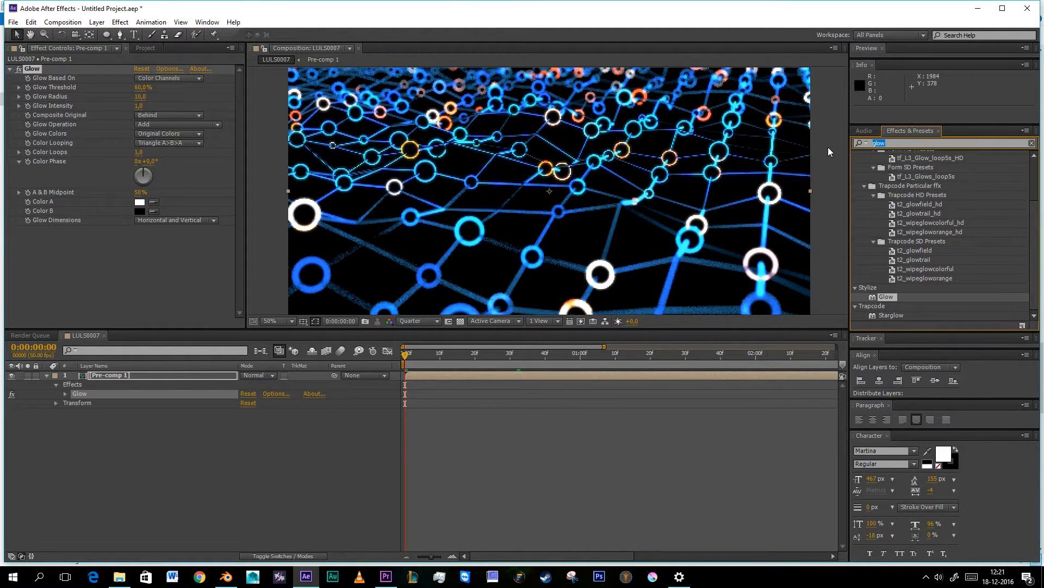
type("lens")
left_click_drag(889, 166, 466, 377)
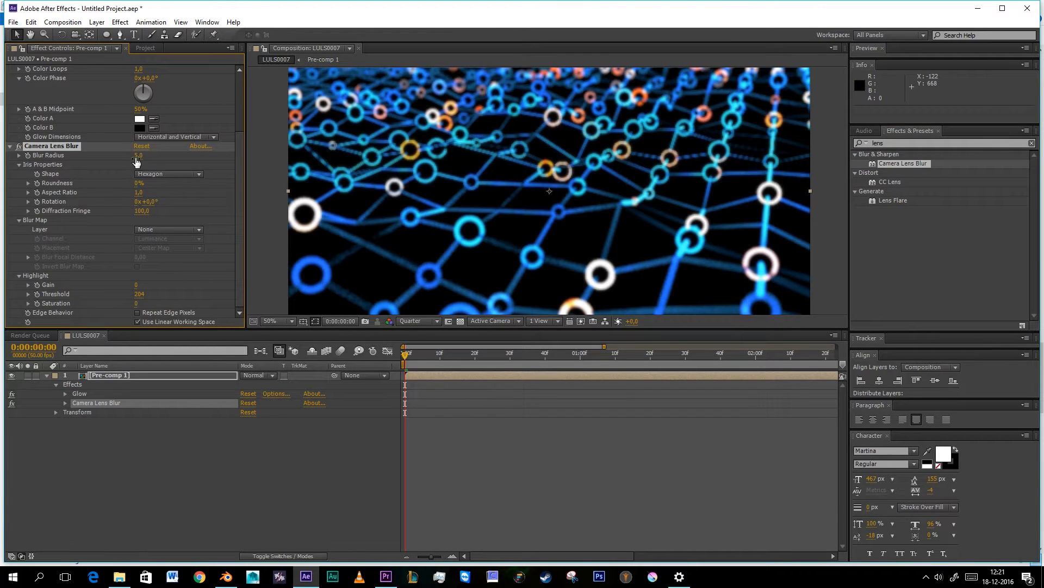
left_click(142, 156)
type("7")
left_click(495, 223)
scroll(495, 224, "down", 2)
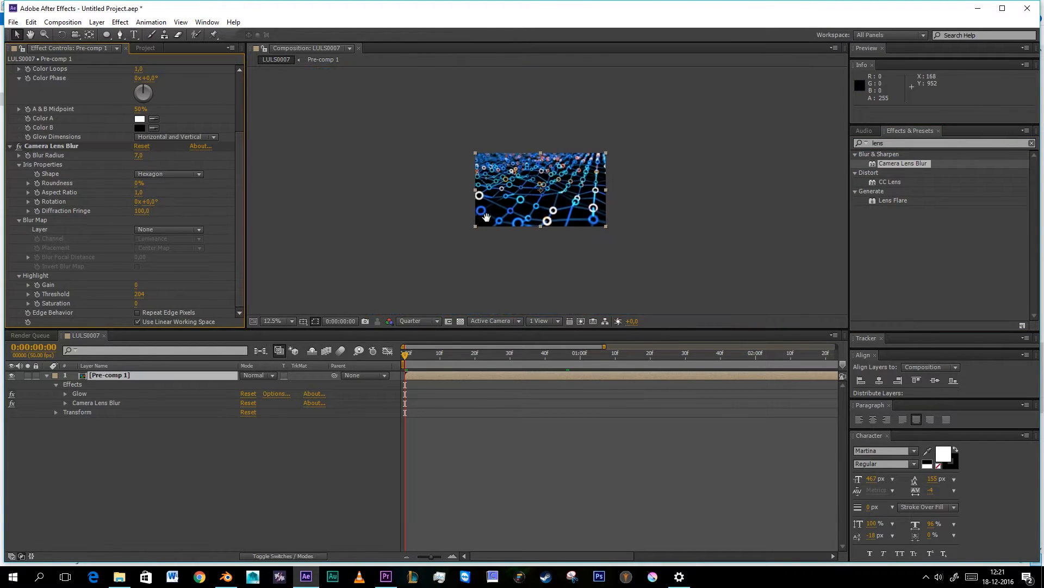
scroll(488, 221, "up", 1)
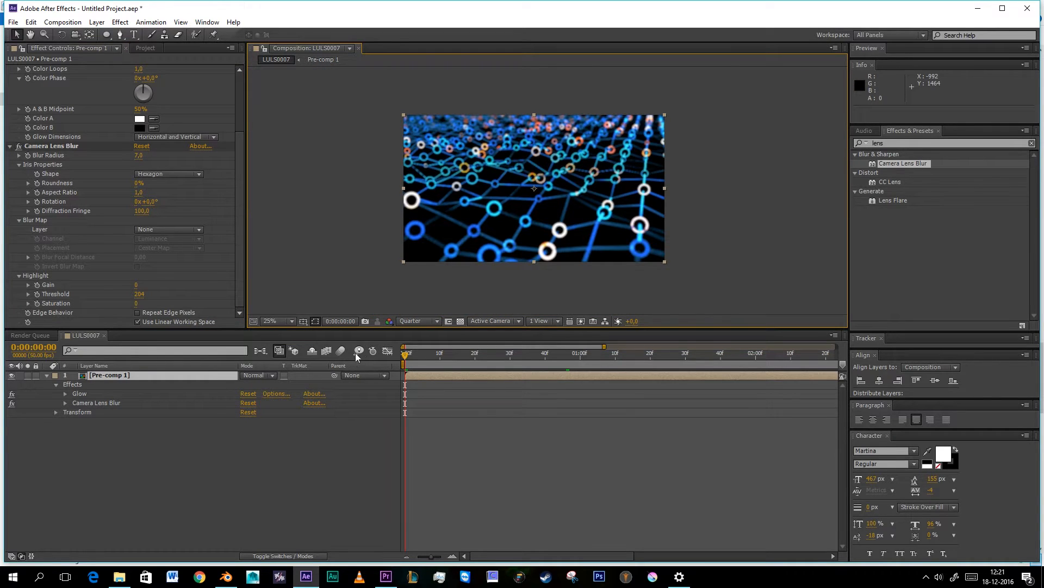
Add a black solid above the pre-comp and give it an inverted elliptical mask spanning the whole frame
key("ctrl+y")
left_click(776, 328)
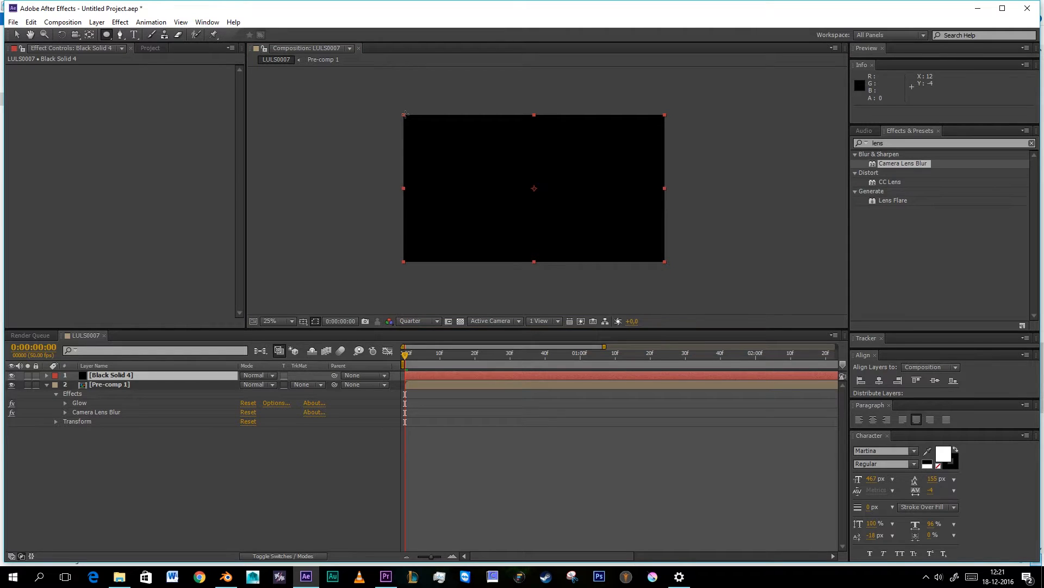
left_click_drag(404, 114, 665, 260)
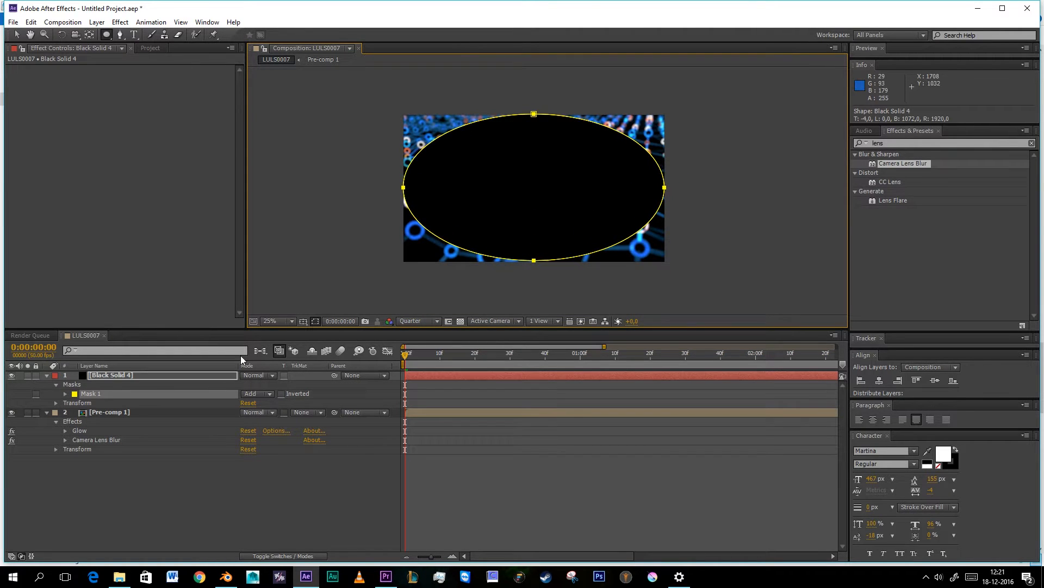
left_click(281, 395)
Soften the black solid's vignette with a mask feather of 447 pixels and a mask expansion of 73 pixels
key("s")
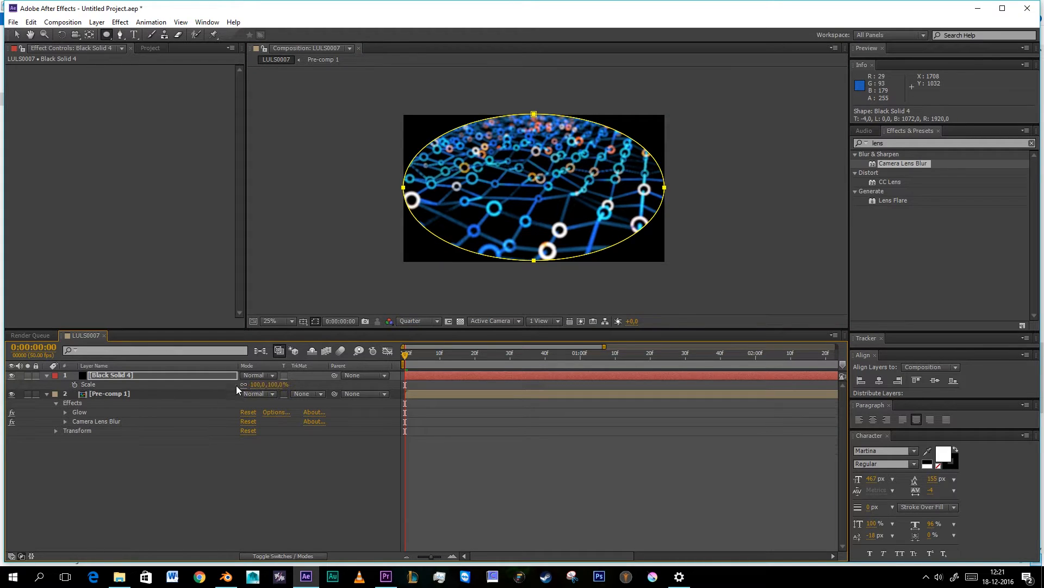
key("f")
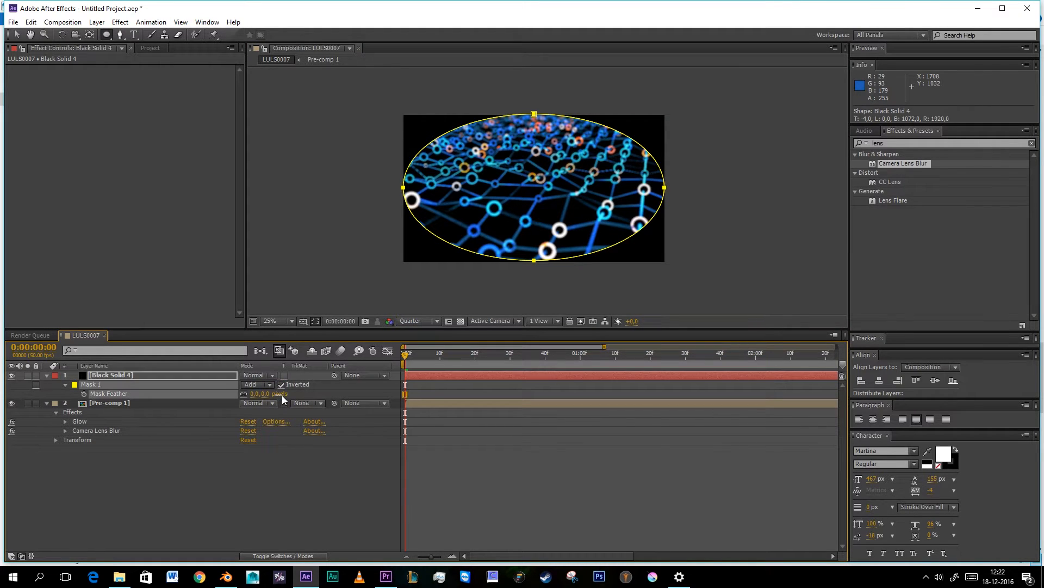
left_click_drag(271, 395, 493, 407)
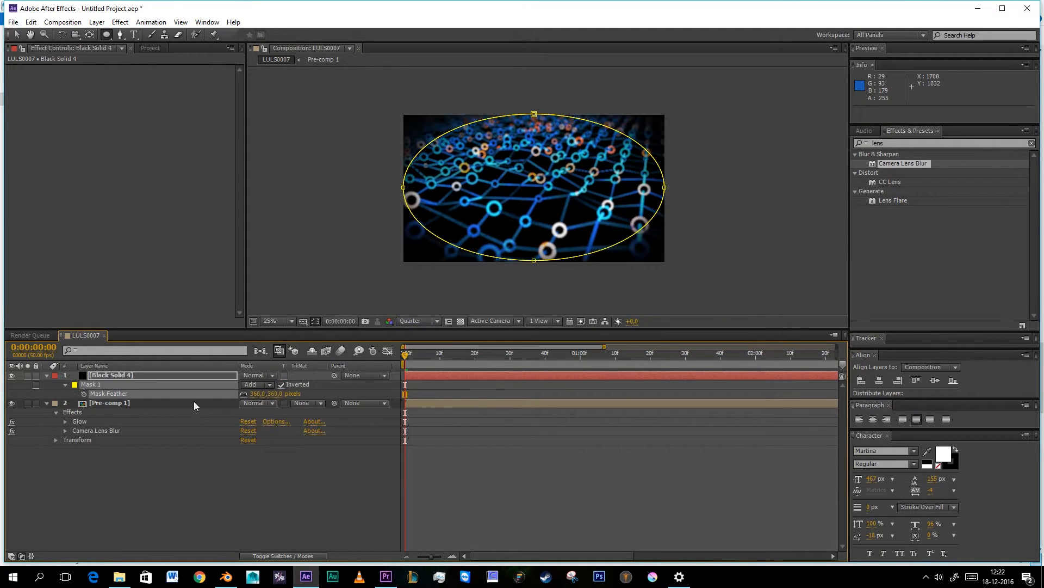
key("ctrl+shift+a")
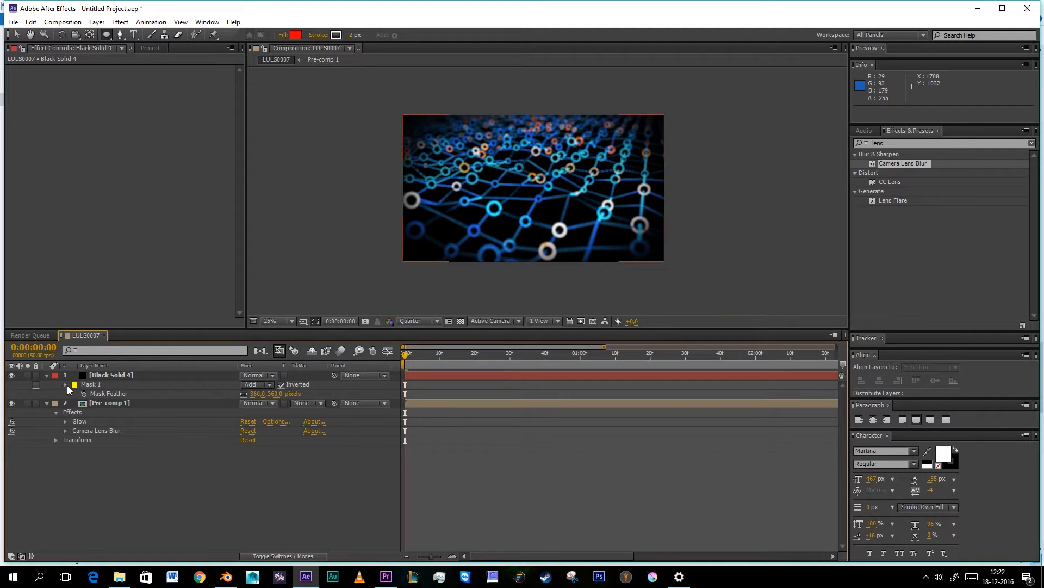
left_click(66, 384)
left_click(66, 384)
left_click_drag(248, 421, 331, 411)
left_click(323, 409)
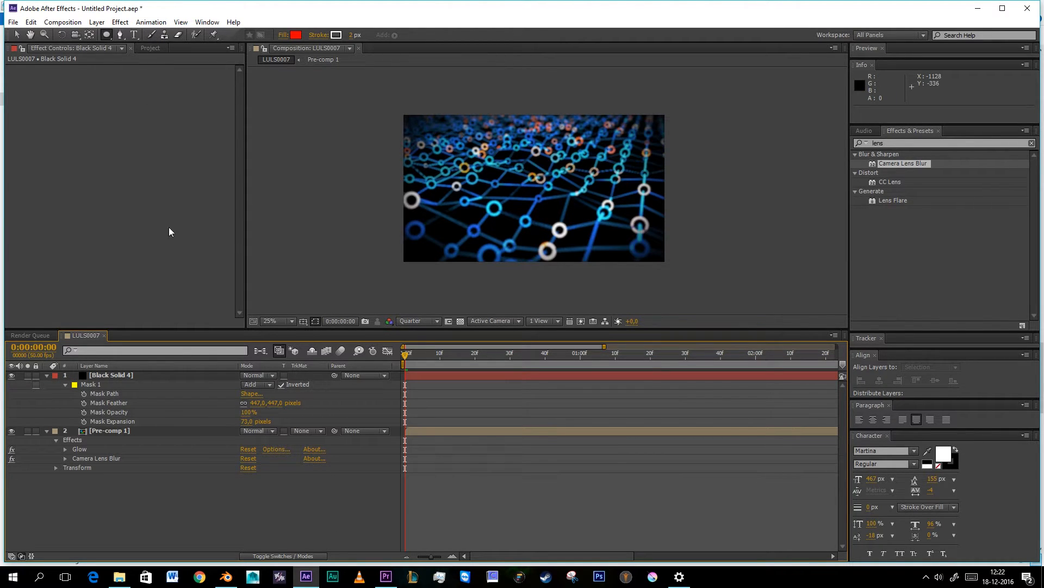
left_click(46, 376)
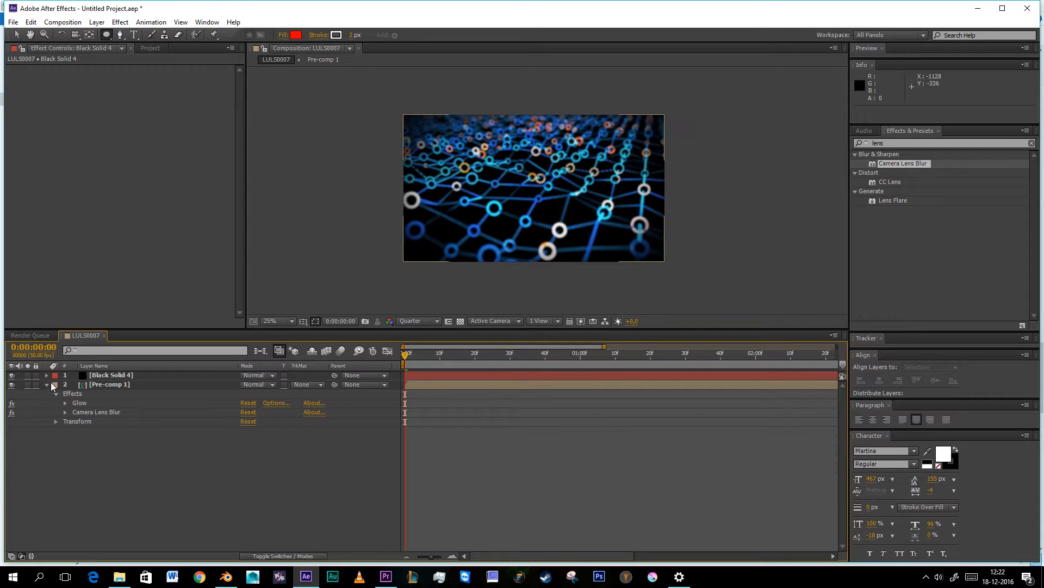
left_click(48, 384)
Scrub the start of the composition and inspect the glow, blur and vignette up close
left_click_drag(411, 357, 380, 387)
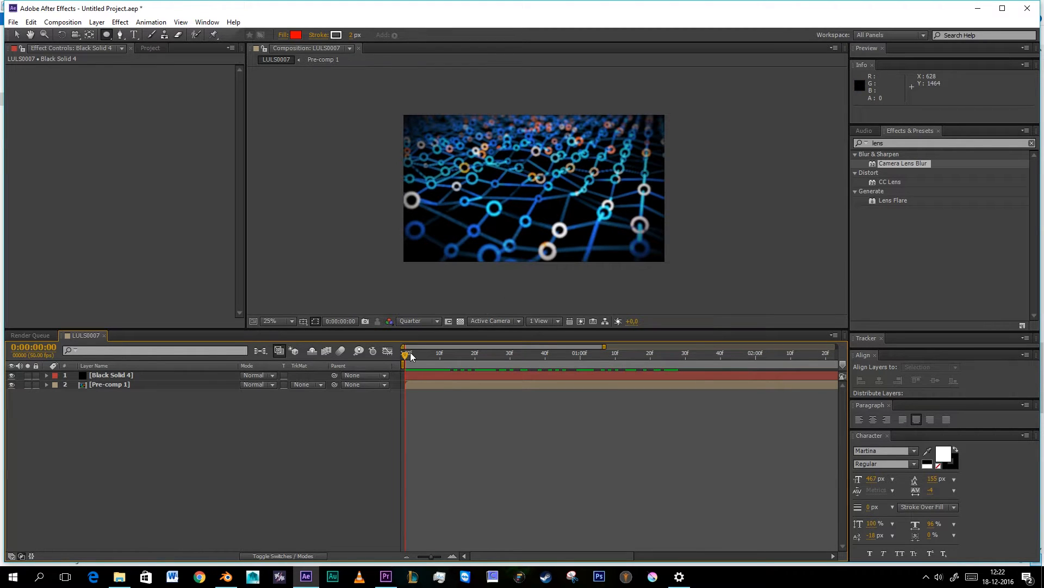
mouse_move(411, 357)
left_mouse_down()
mouse_move(660, 356)
mouse_move(402, 354)
left_mouse_up()
scroll(530, 191, "up", 2)
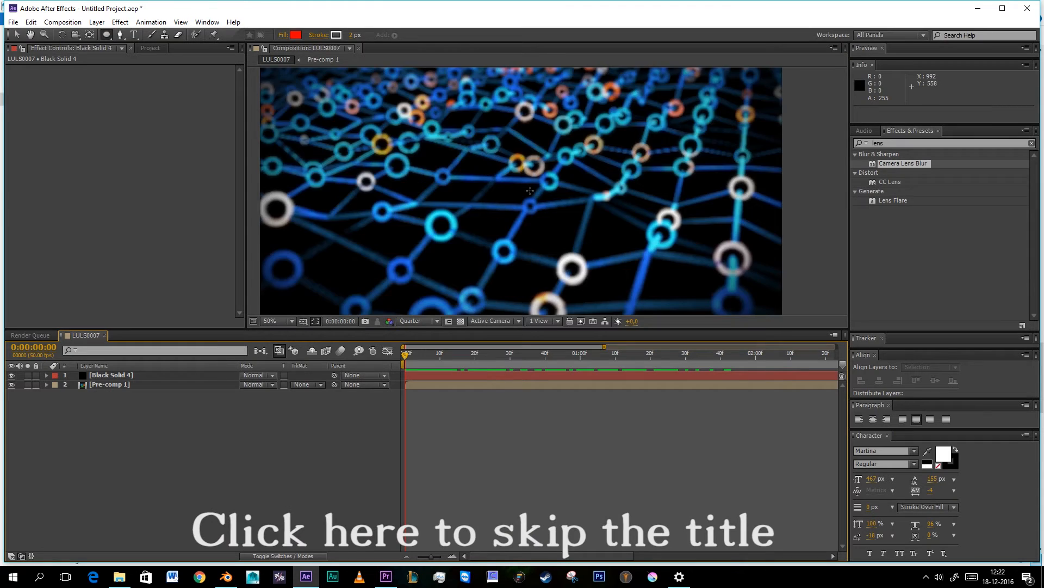
scroll(530, 191, "down", 2)
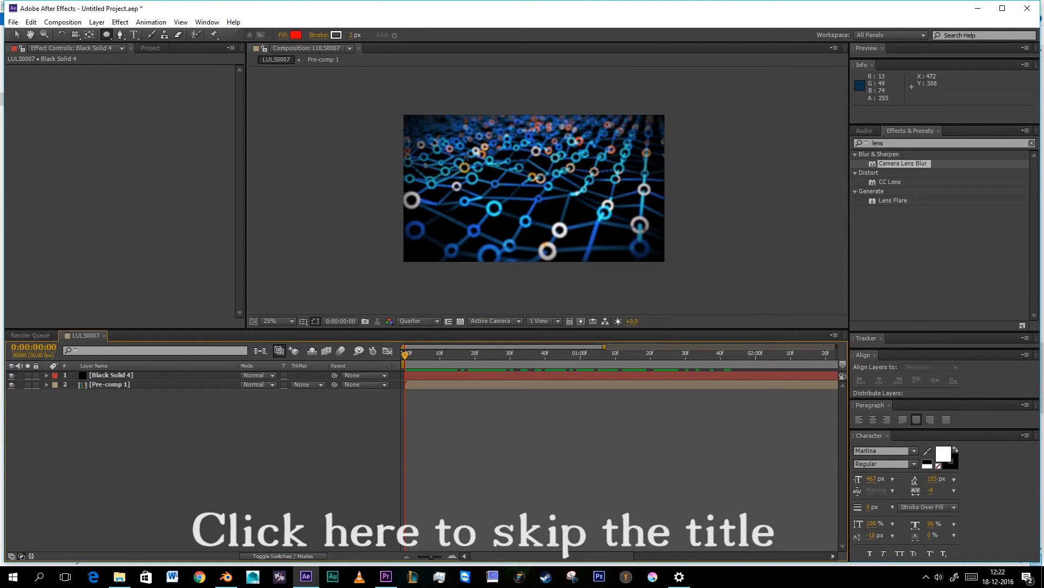
scroll(468, 157, "up", 2)
scroll(468, 156, "down", 2)
Add a text box across the middle of the frame with the title "Ionwe"
left_click(134, 35)
left_click_drag(449, 155, 632, 229)
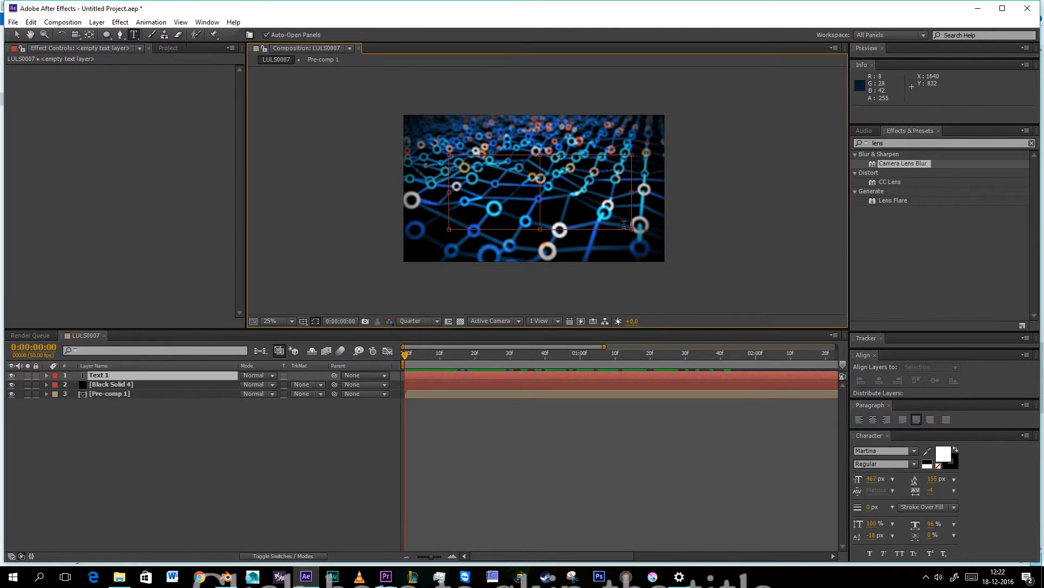
type("Ionwe")
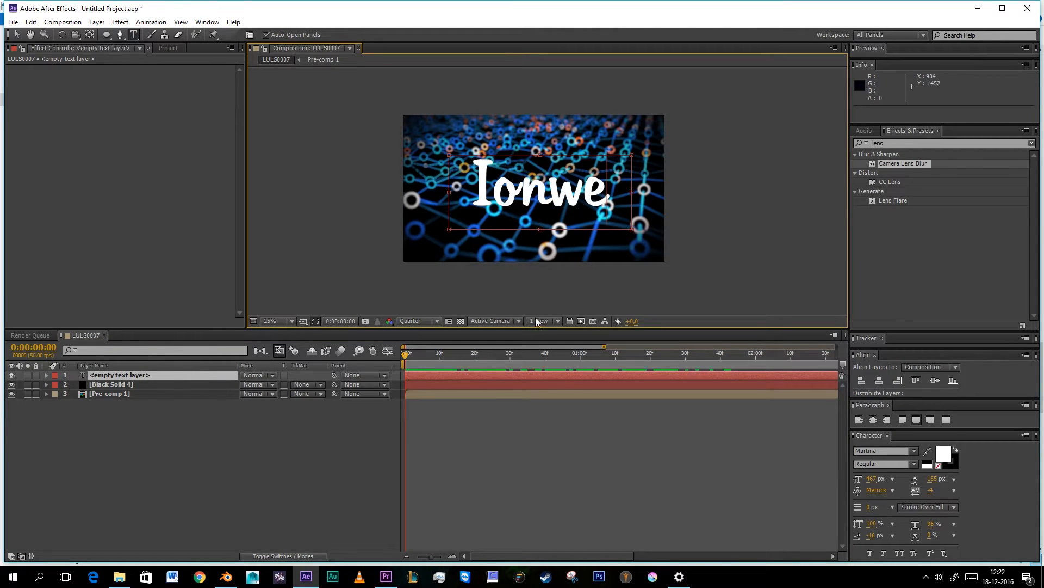
key("Escape")
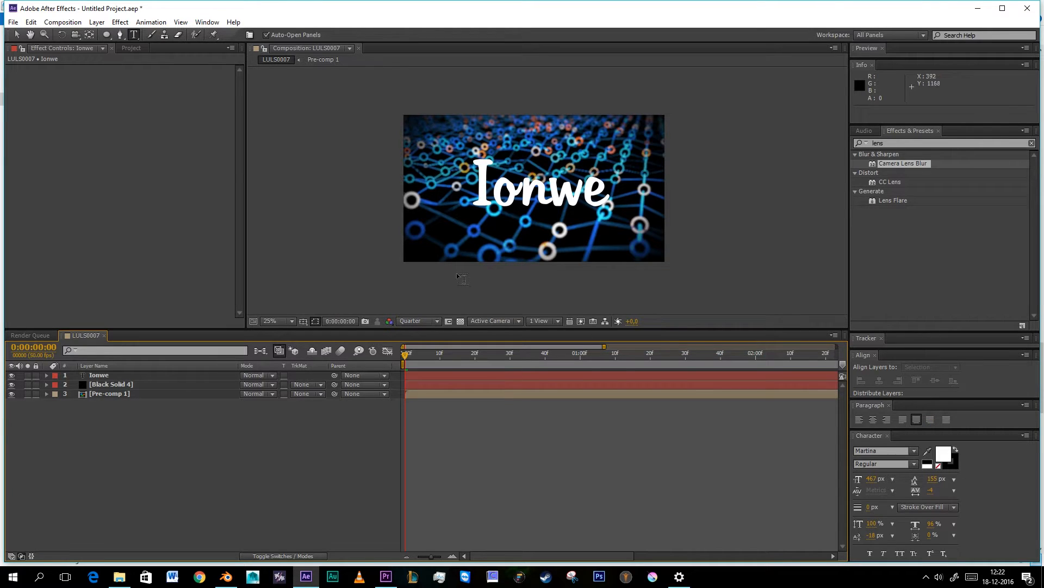
Centre the title layer vertically and horizontally in the composition, and nudge it up to position about 962.8, 523.8
left_click(146, 376)
left_click(934, 381)
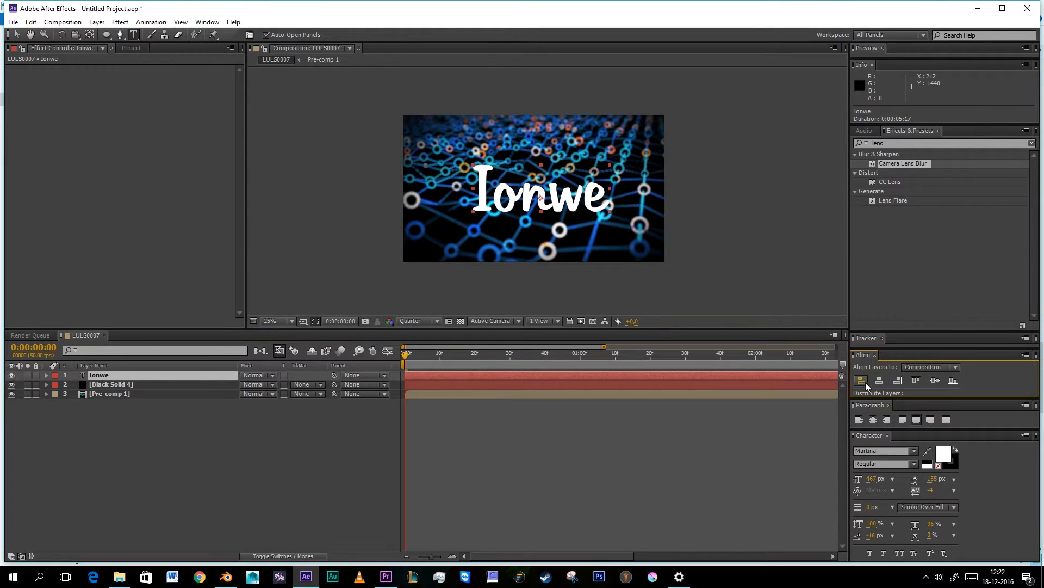
left_click(879, 380)
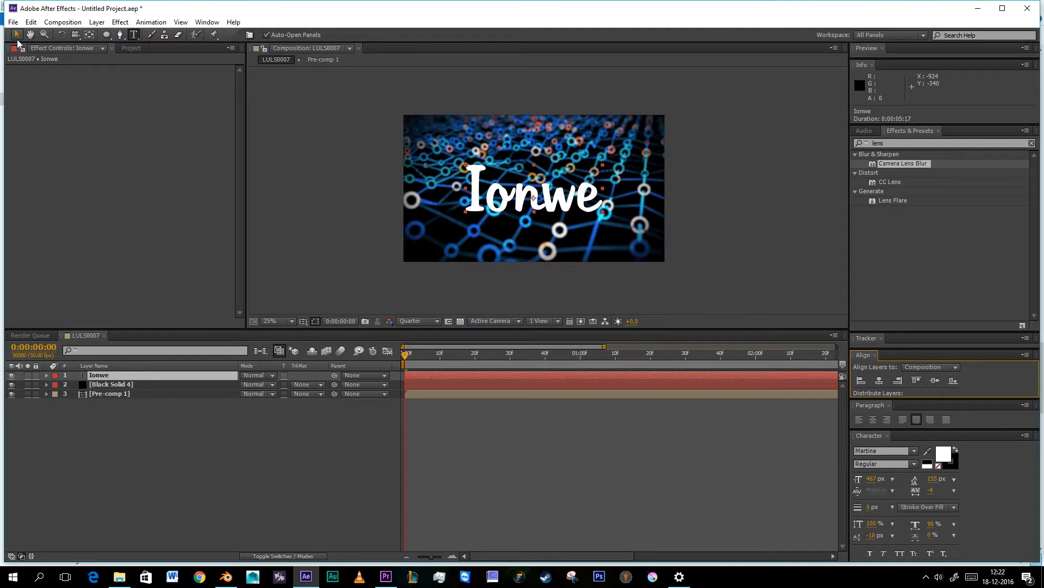
left_click_drag(514, 190, 516, 178)
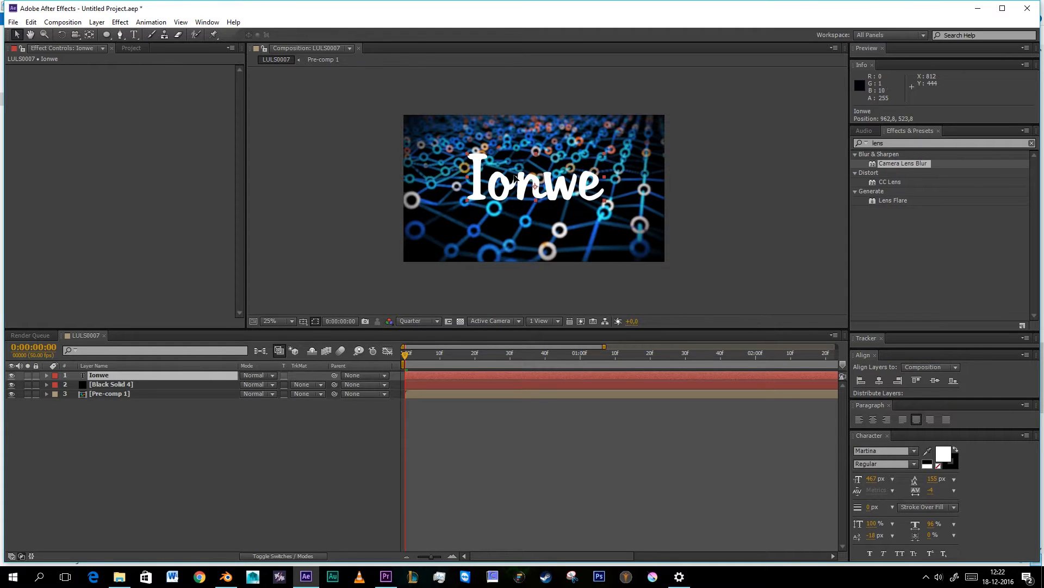
scroll(560, 182, "up", 2)
scroll(522, 179, "down", 2)
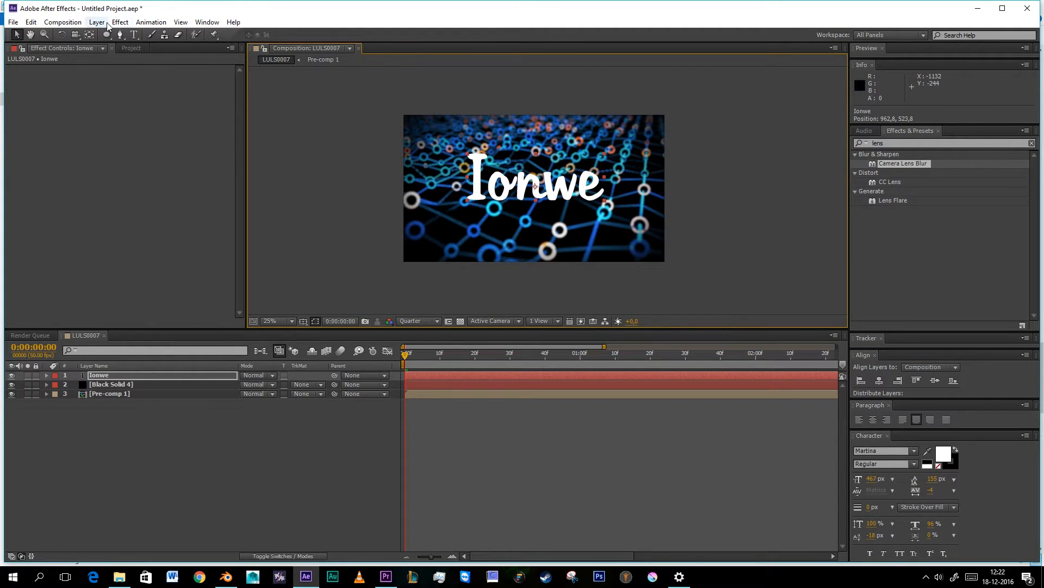
Draw a slightly sloping straight line with the Pen tool beneath the title, from under the "I" to under the "e"
left_click(186, 411)
left_click(135, 34)
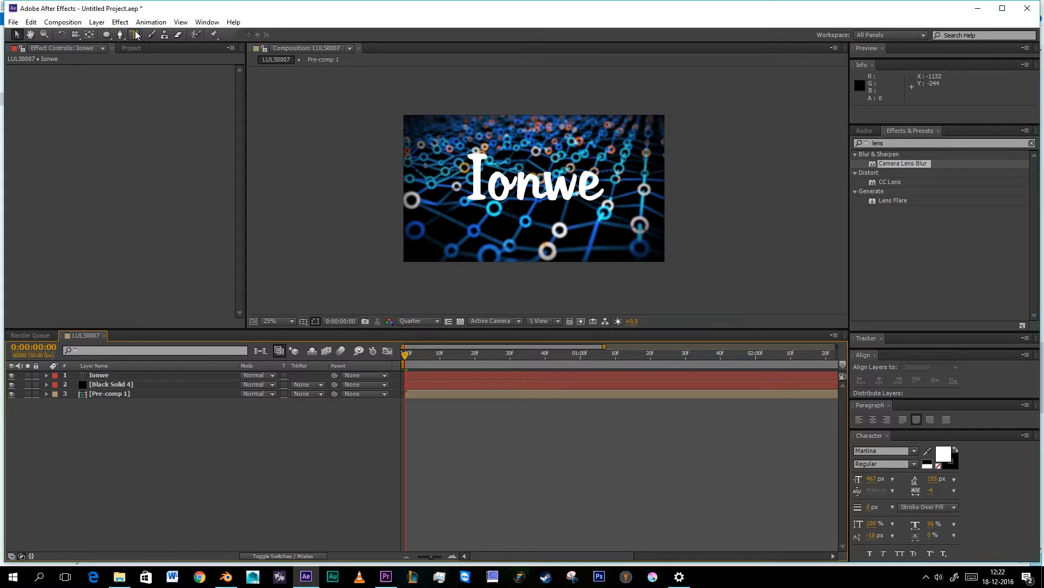
left_click(119, 35)
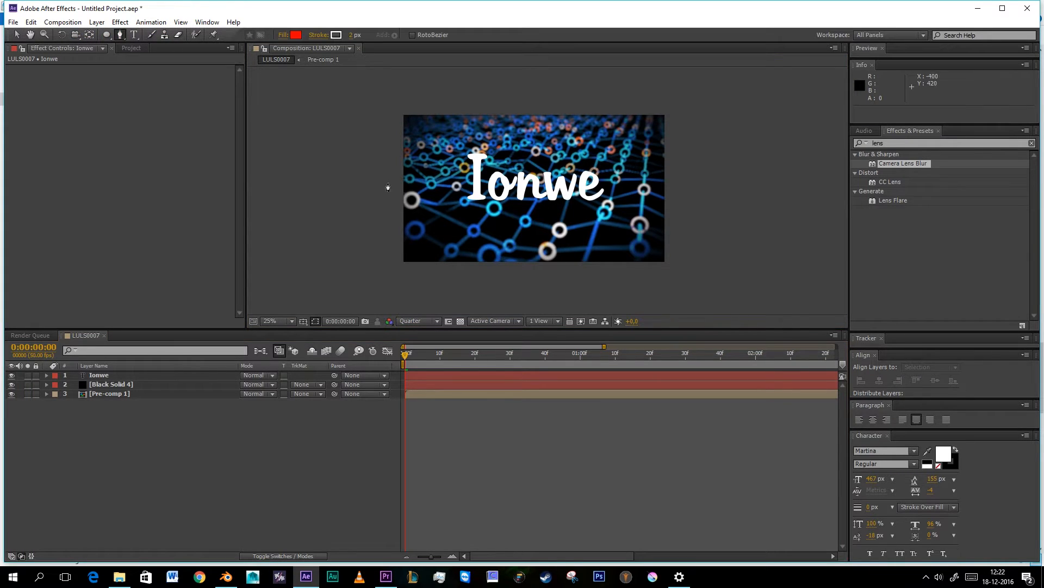
left_click(465, 202)
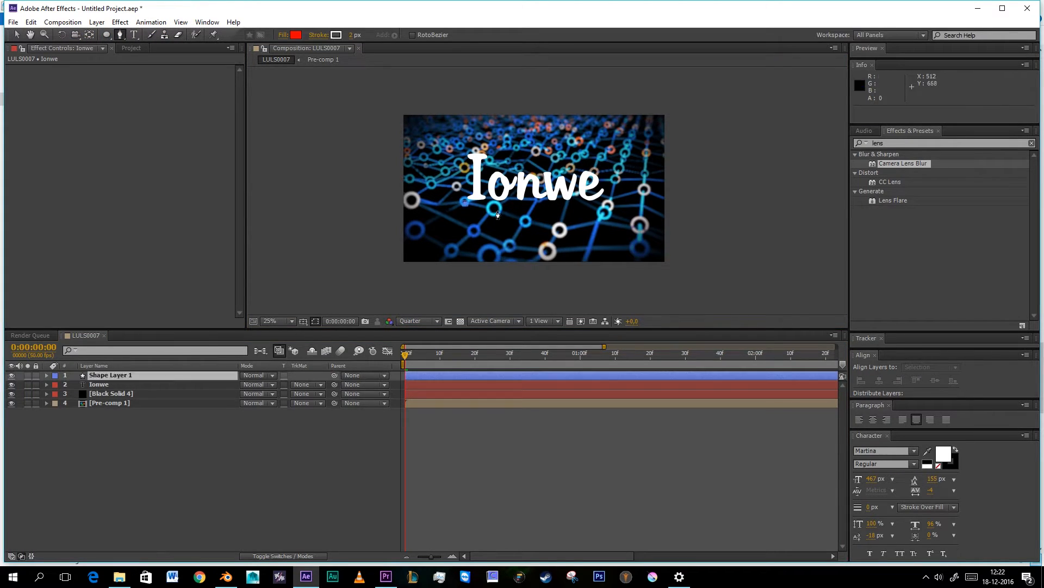
left_click(600, 211)
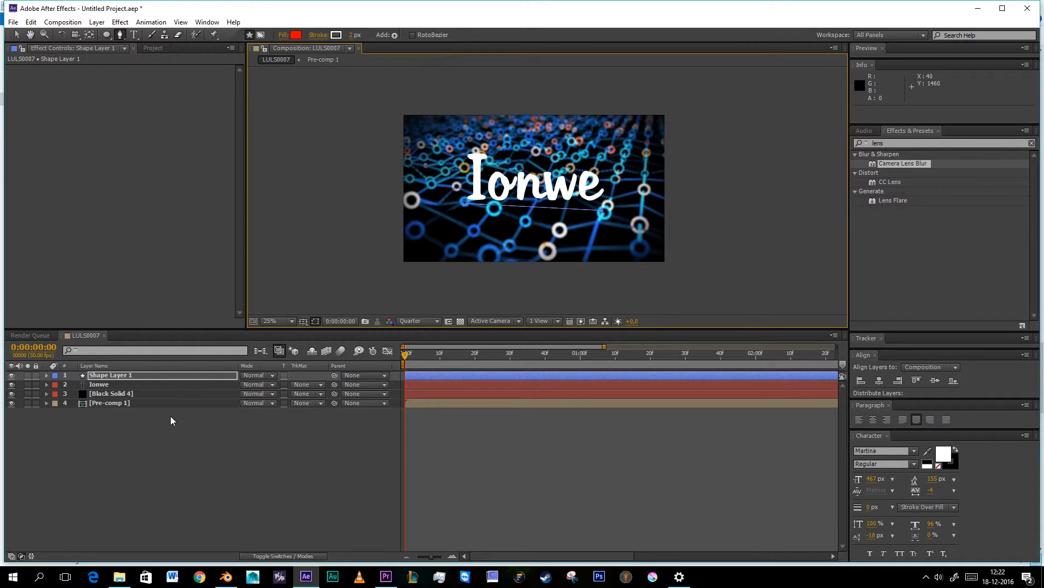
Set the underline shape's stroke width to 32 and take a closer look at the line under the title
left_click(47, 375)
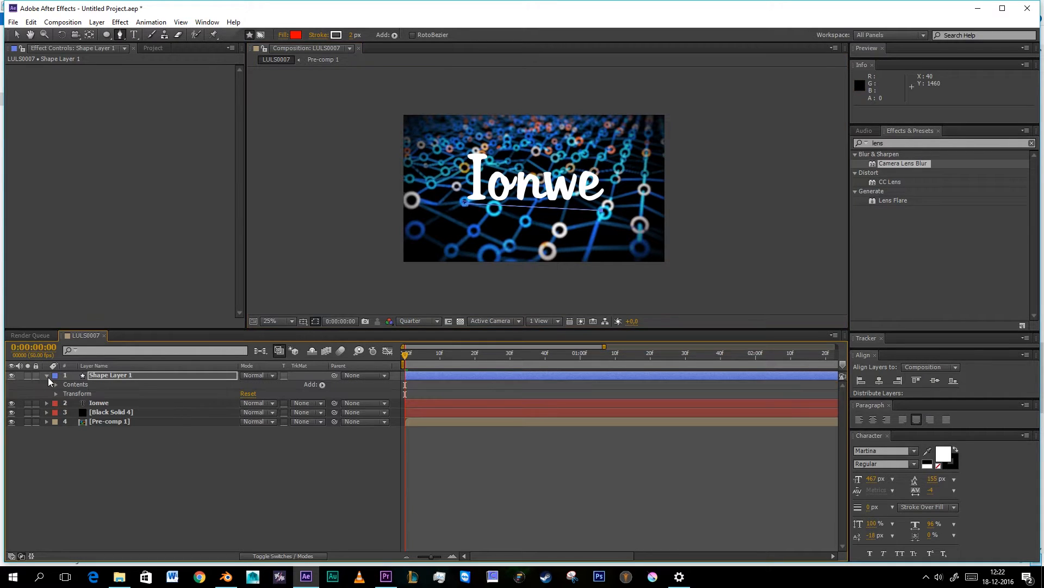
left_click(56, 384)
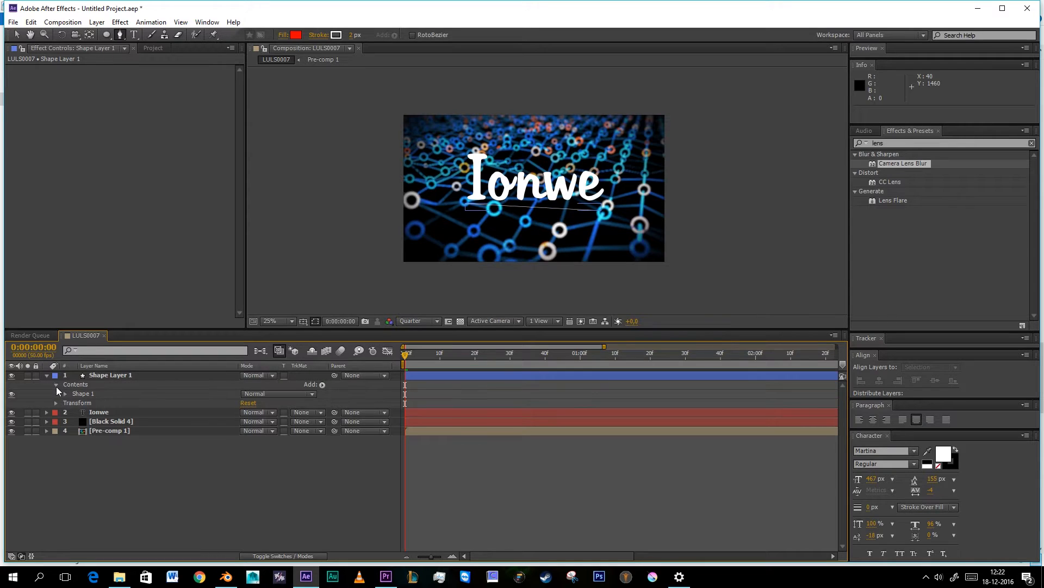
left_click(65, 394)
left_click(75, 412)
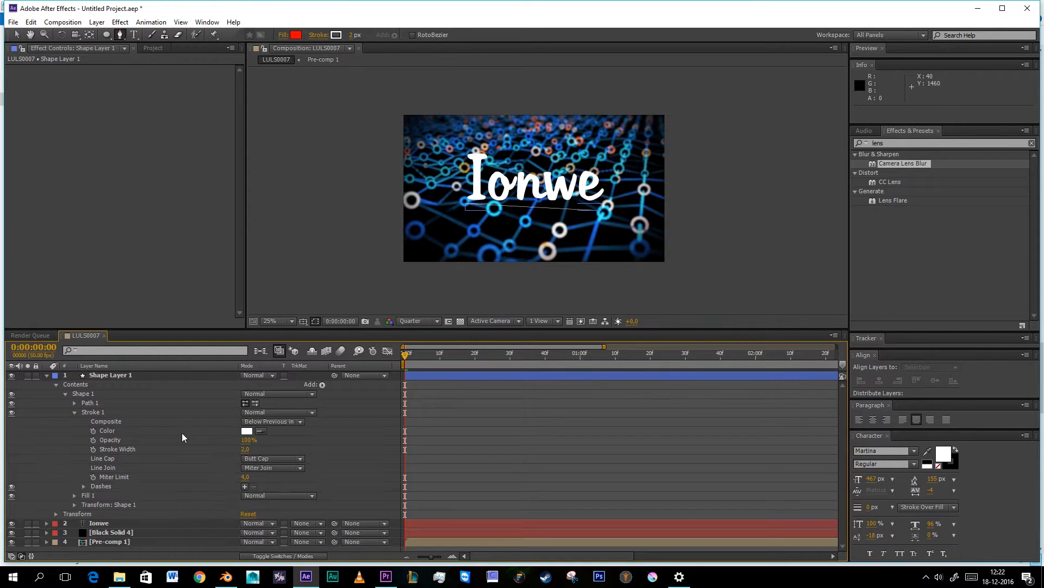
left_click_drag(245, 449, 253, 450)
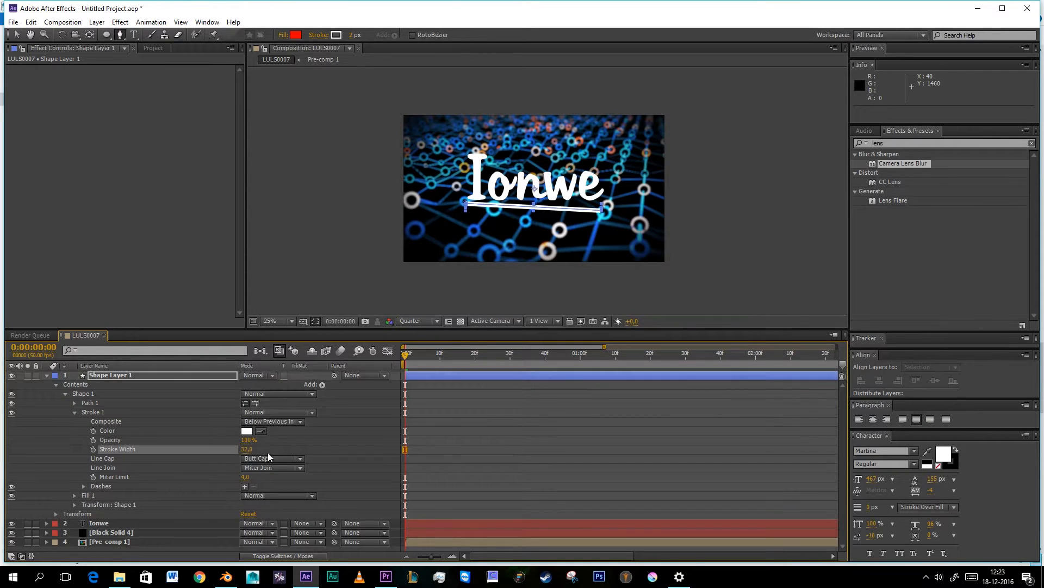
scroll(554, 294, "up", 1)
scroll(535, 252, "down", 1)
scroll(534, 252, "up", 1)
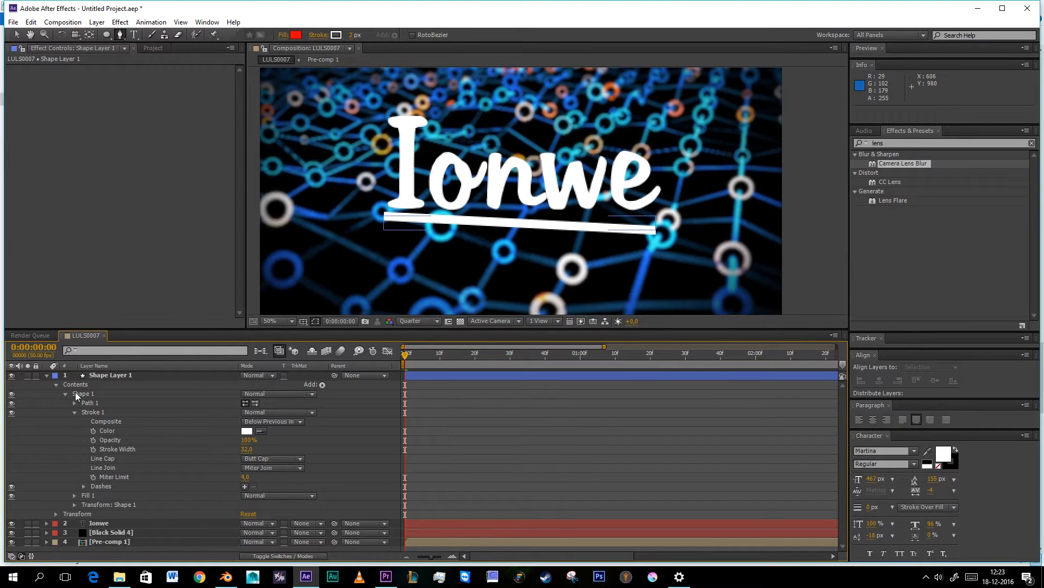
Keyframe the underline layer's Position at 960, 540 on frame 20 and 960, 731 on frame 0, and preview the rise
left_click(56, 514)
left_click_drag(439, 355, 475, 361)
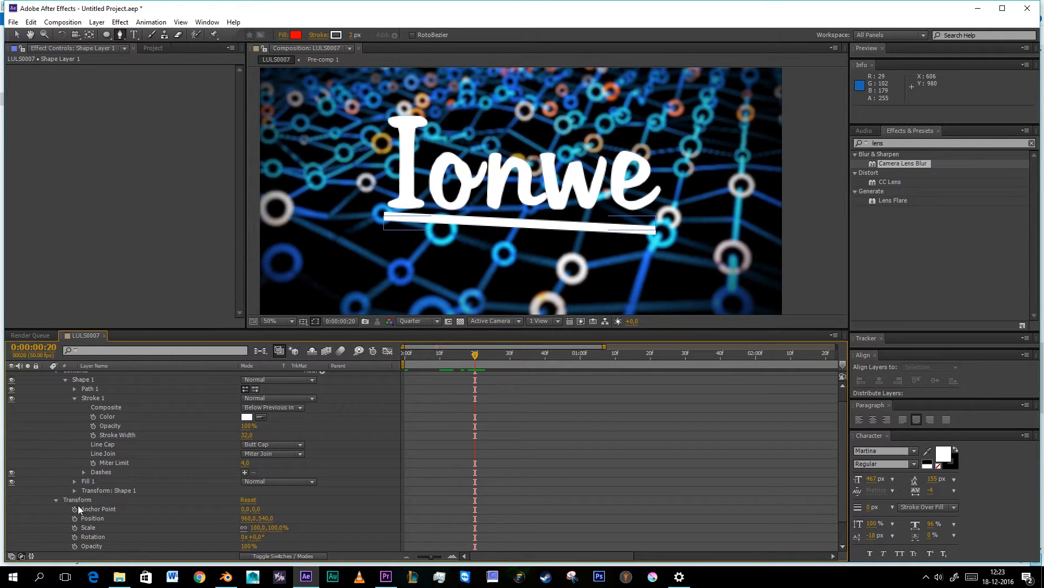
left_click(75, 519)
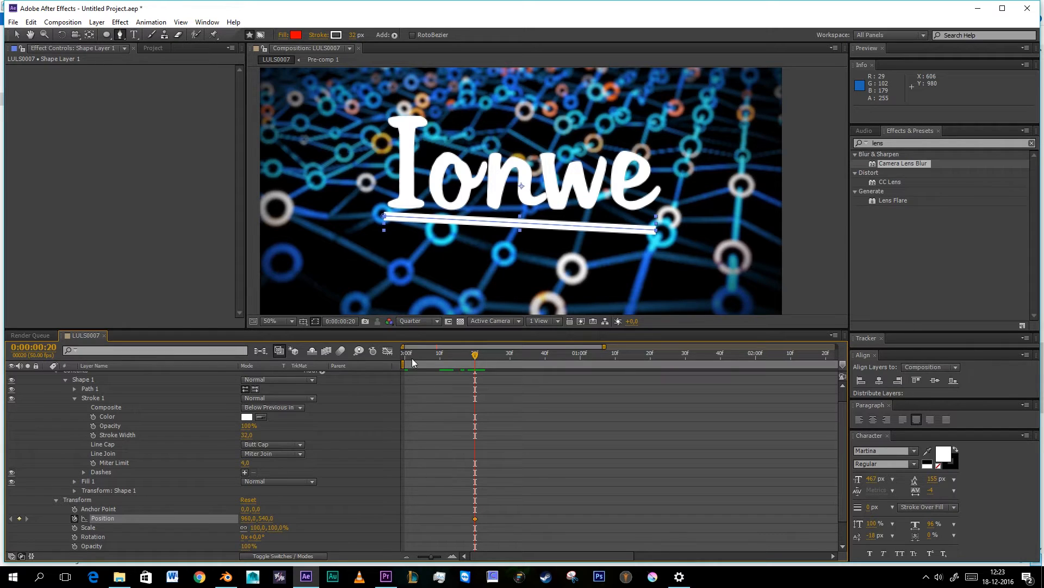
left_click_drag(412, 358, 366, 357)
left_click_drag(260, 519, 371, 512)
key("space")
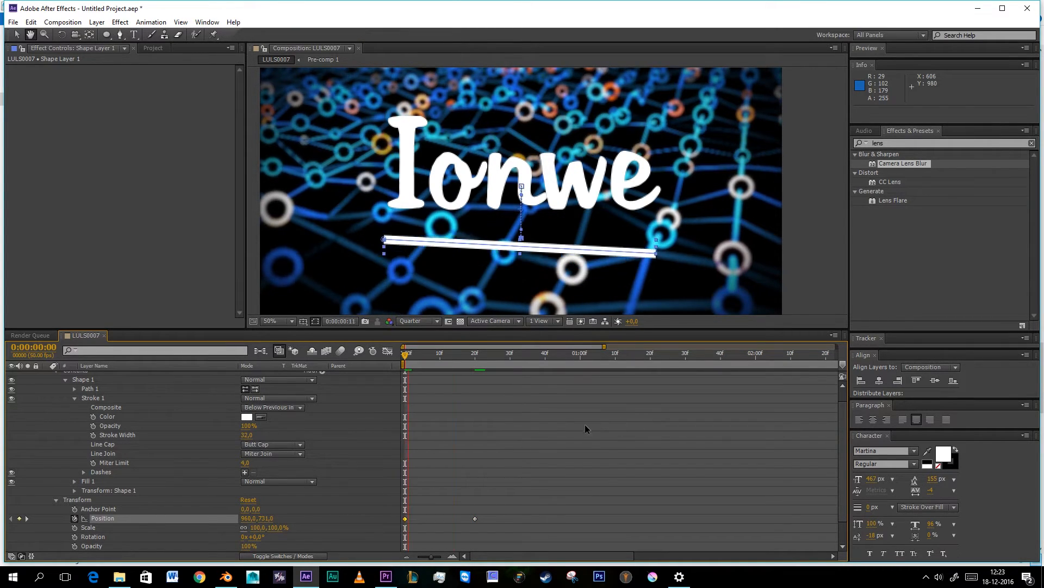
key("space")
Apply Easy Ease In to the underline's Position keyframe at frame 20 and preview the motion
left_click(478, 354)
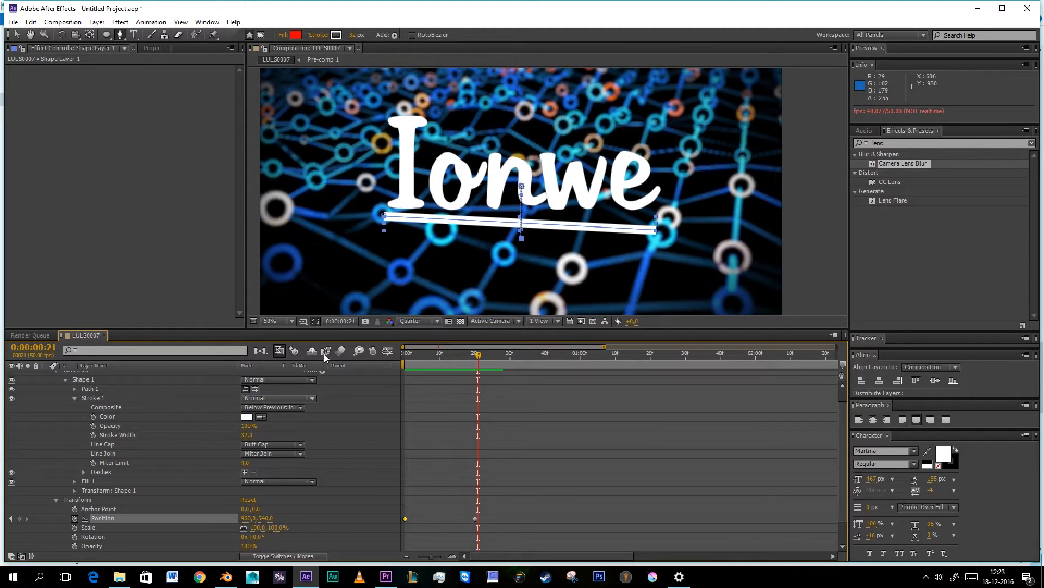
left_click(388, 352)
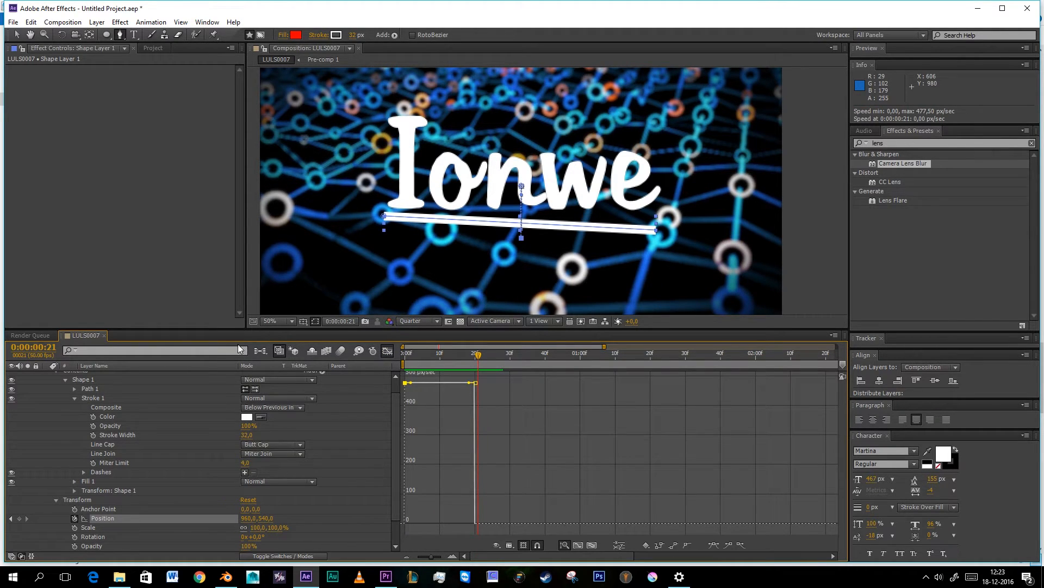
left_click(387, 352)
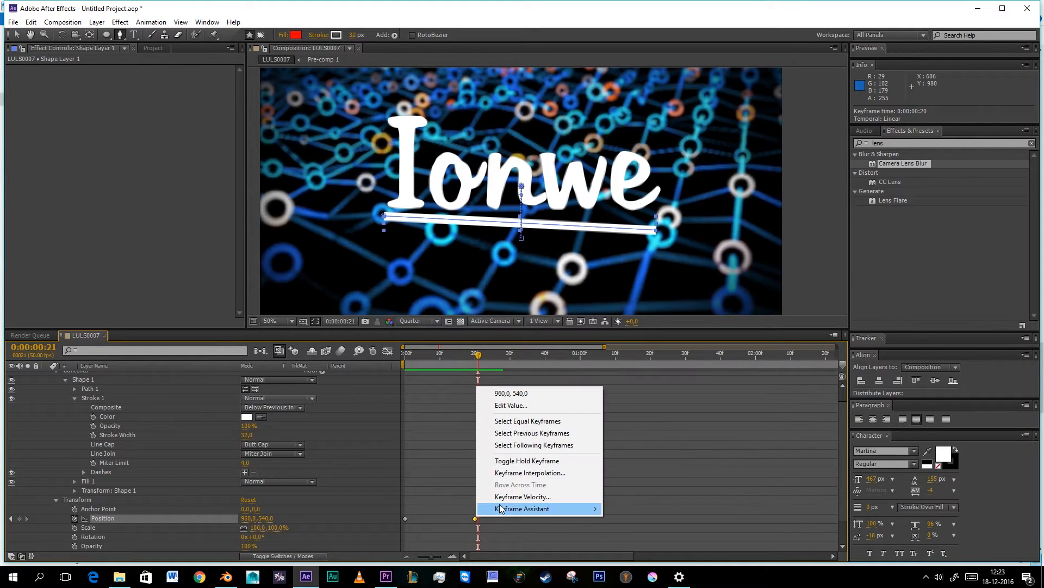
right_click(475, 518)
mouse_move(485, 509)
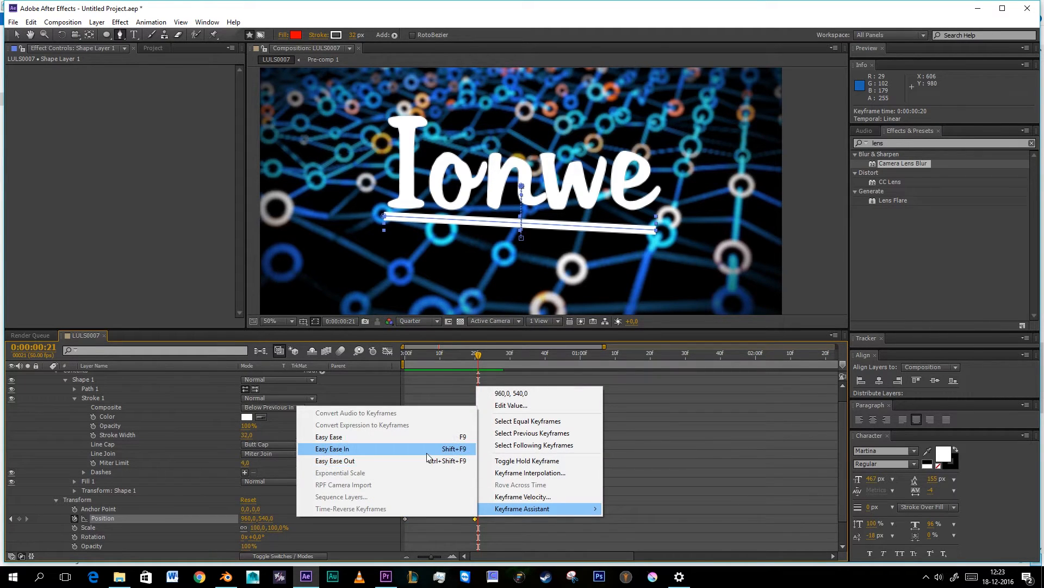
left_click(424, 451)
key("space")
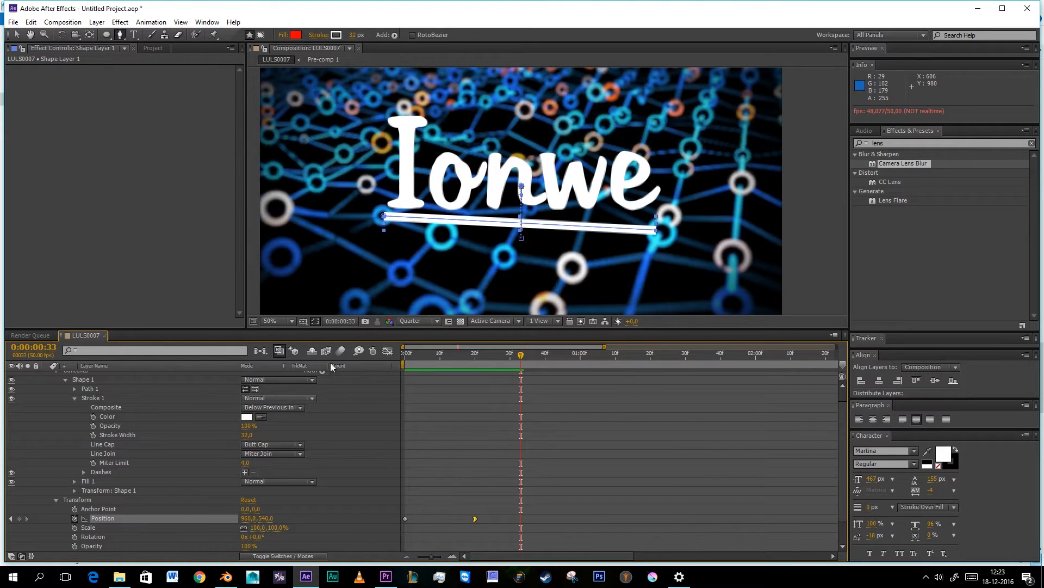
Lengthen the final Position keyframe's ease handle in the speed graph for a peak of about 1184 px/sec, and preview it
left_click(387, 351)
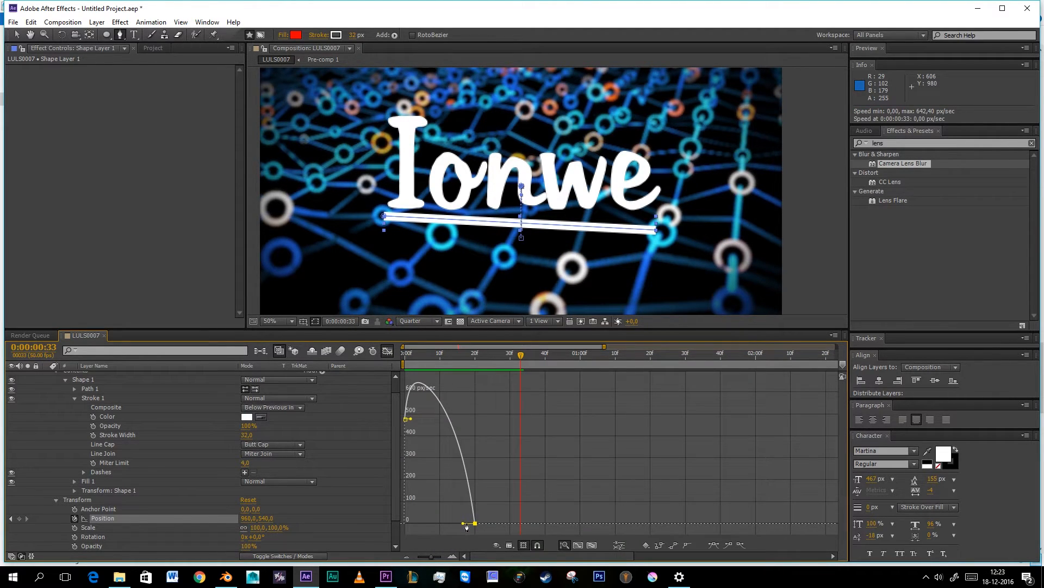
left_click_drag(462, 528, 448, 525)
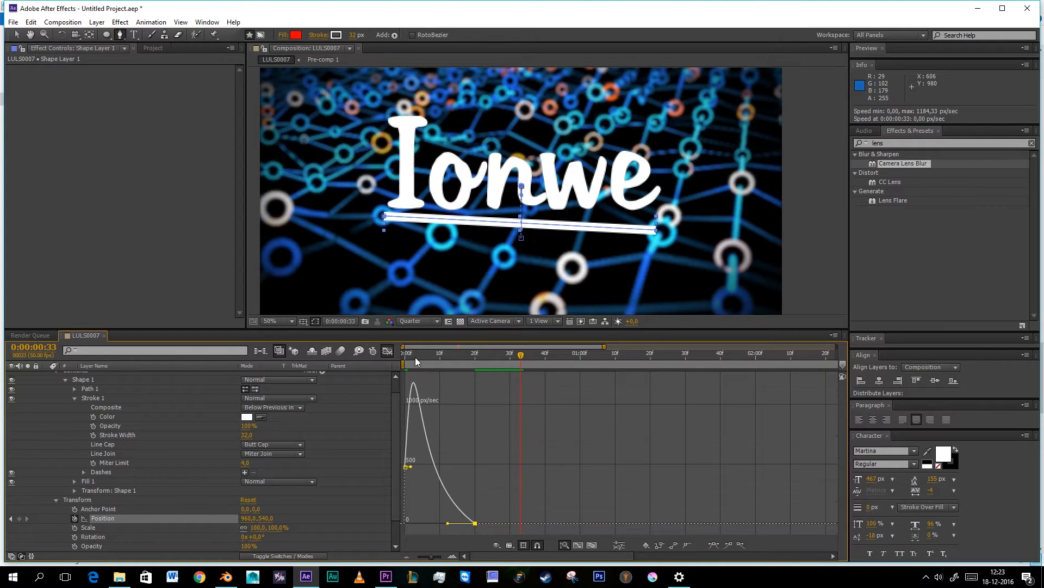
left_click_drag(415, 357, 409, 369)
key("space")
key("space")
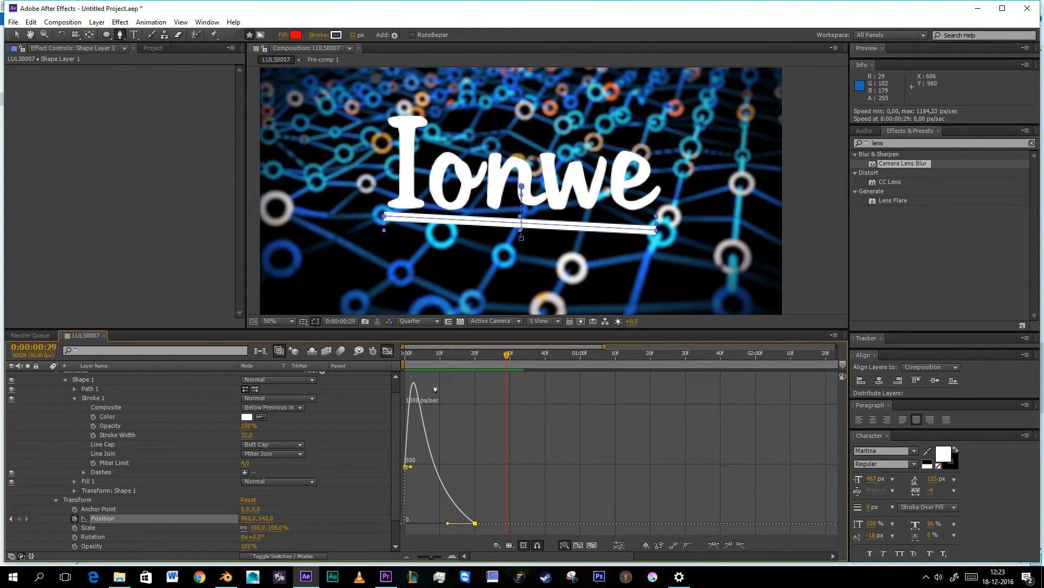
left_click(461, 354)
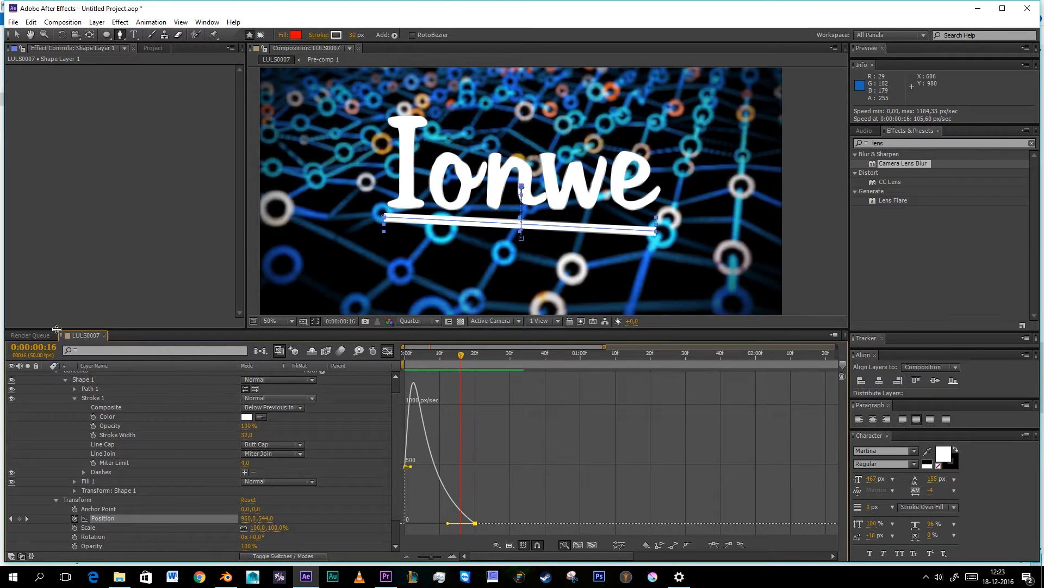
Leave the graph view, add an overshoot Position keyframe of 960, 511 at frame 16 for the underline, and preview it
left_click(33, 336)
left_click(80, 335)
left_click(386, 351)
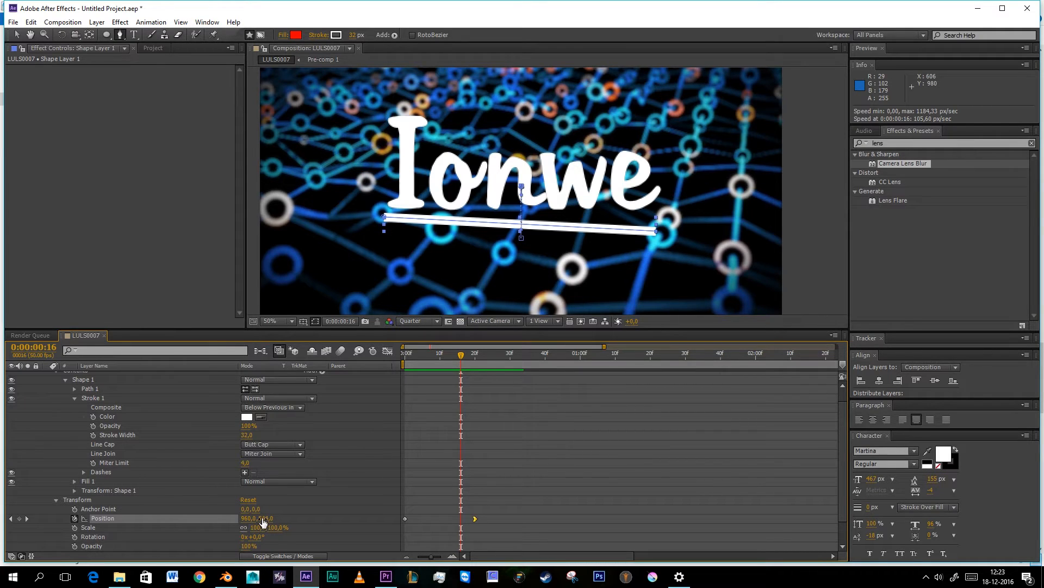
left_click_drag(264, 521, 260, 521)
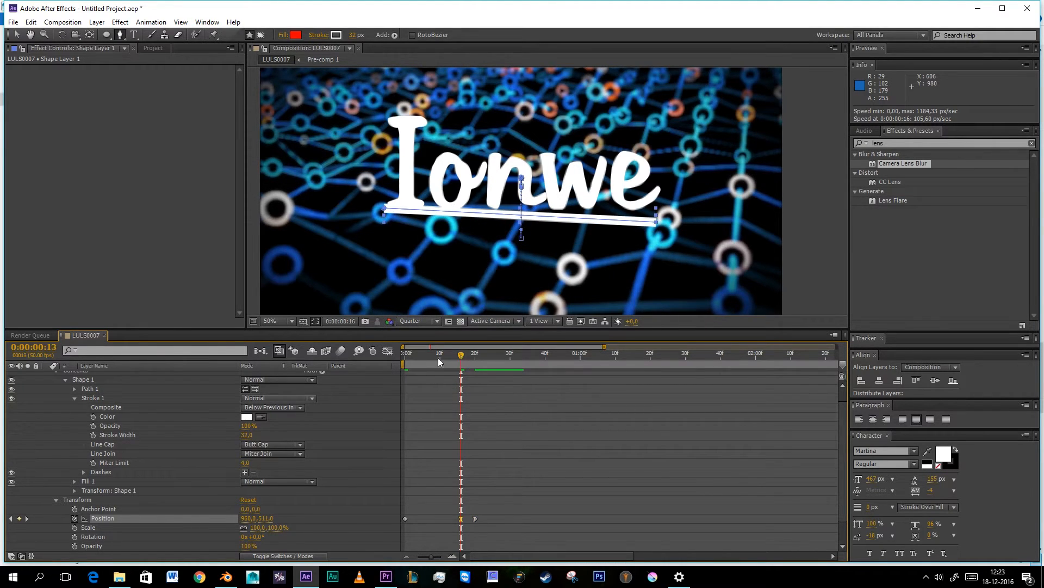
key("KP_0")
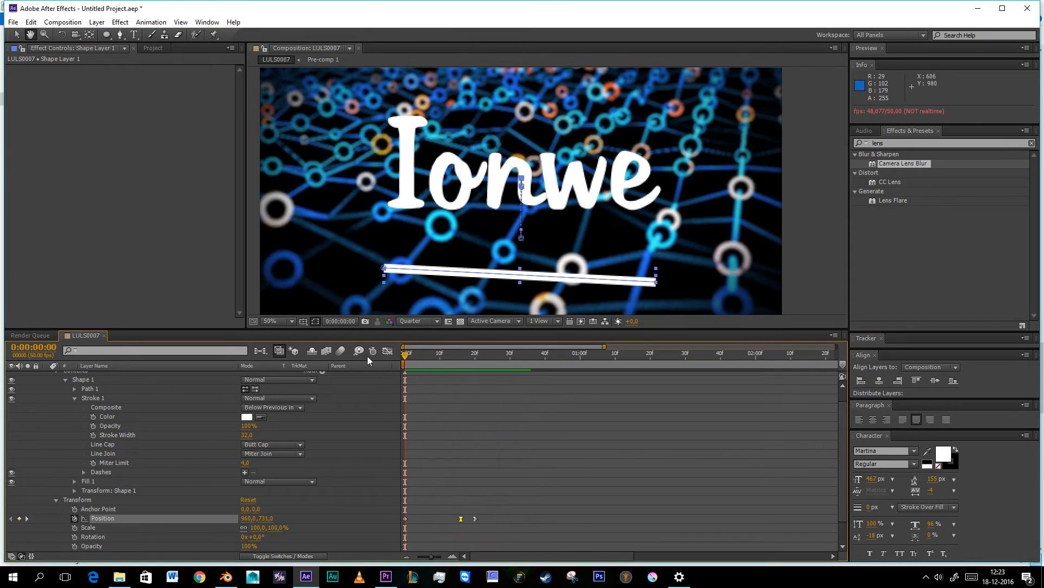
key("space")
Shift the underline's overshoot Position keyframe earlier to frame 14 and replay the animation from the start
left_click_drag(460, 519, 453, 520)
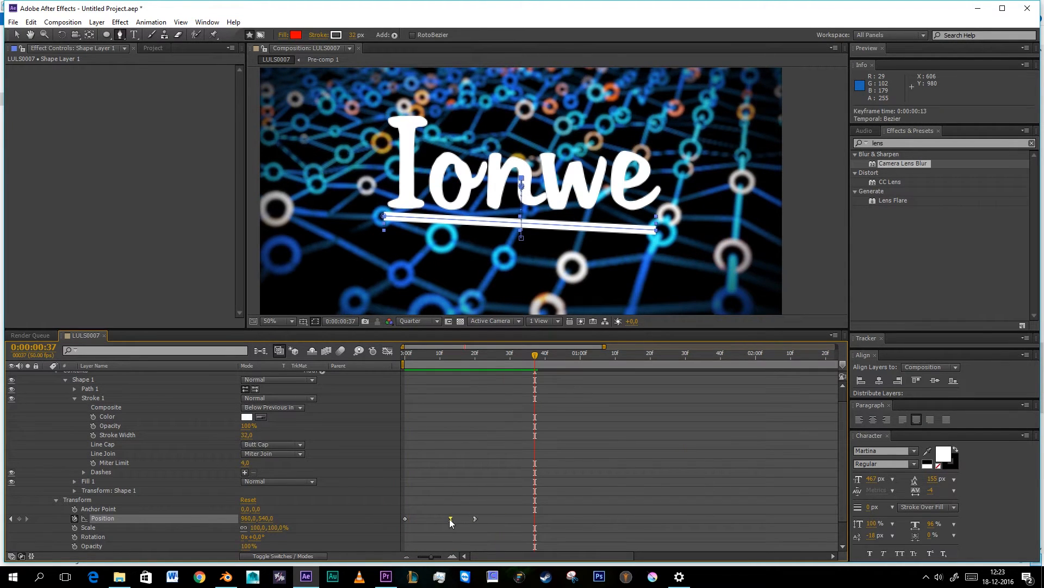
key("space")
mouse_move(399, 352)
left_mouse_down()
mouse_move(456, 362)
mouse_move(387, 362)
left_mouse_up()
key("space")
key("space")
key("space")
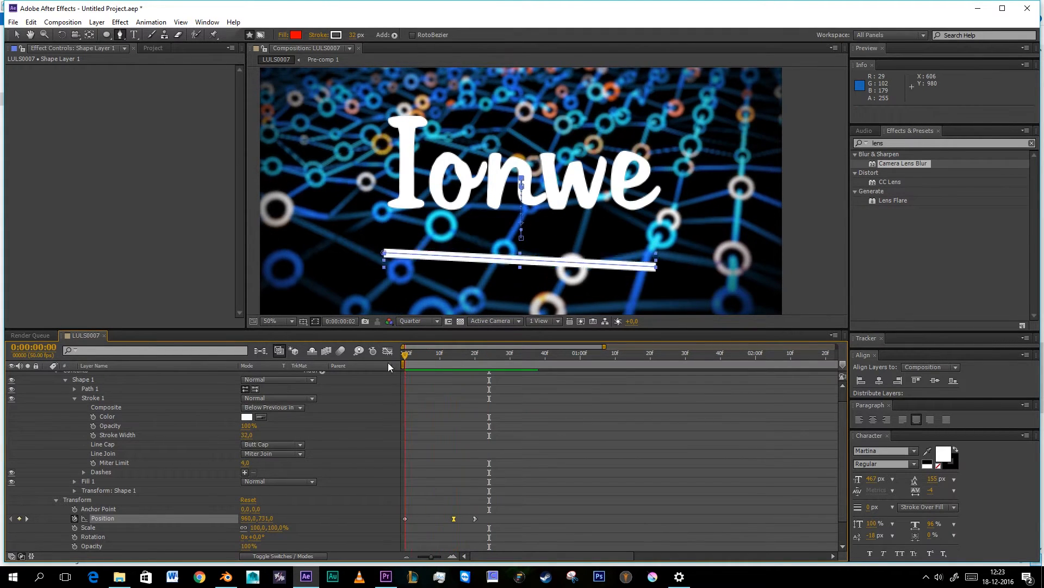
Add Trim Paths to the underline's shape layer and expand its properties
scroll(217, 433, "up", 1)
left_click(322, 385)
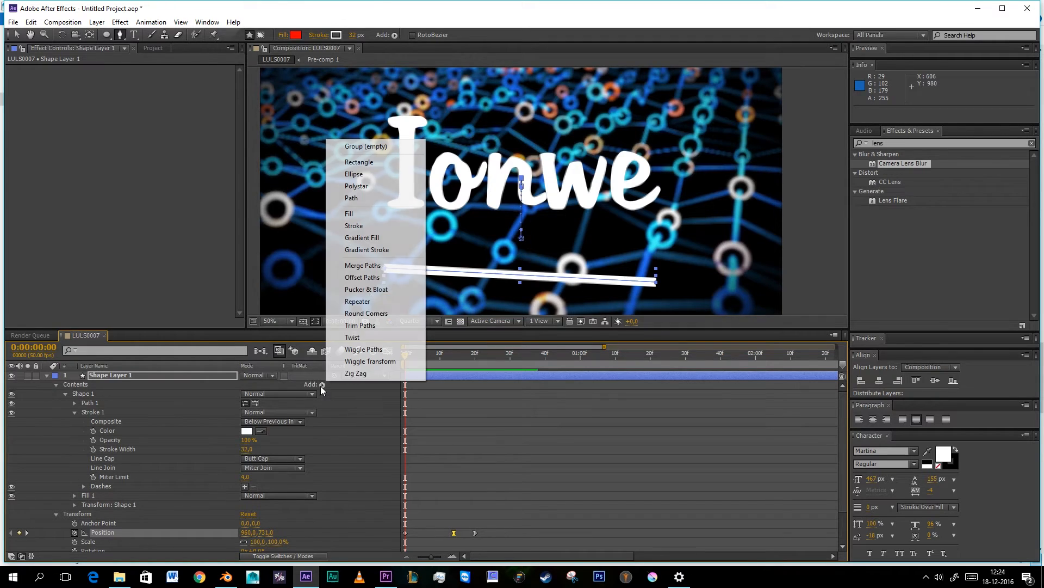
left_click(359, 326)
scroll(163, 473, "down", 1)
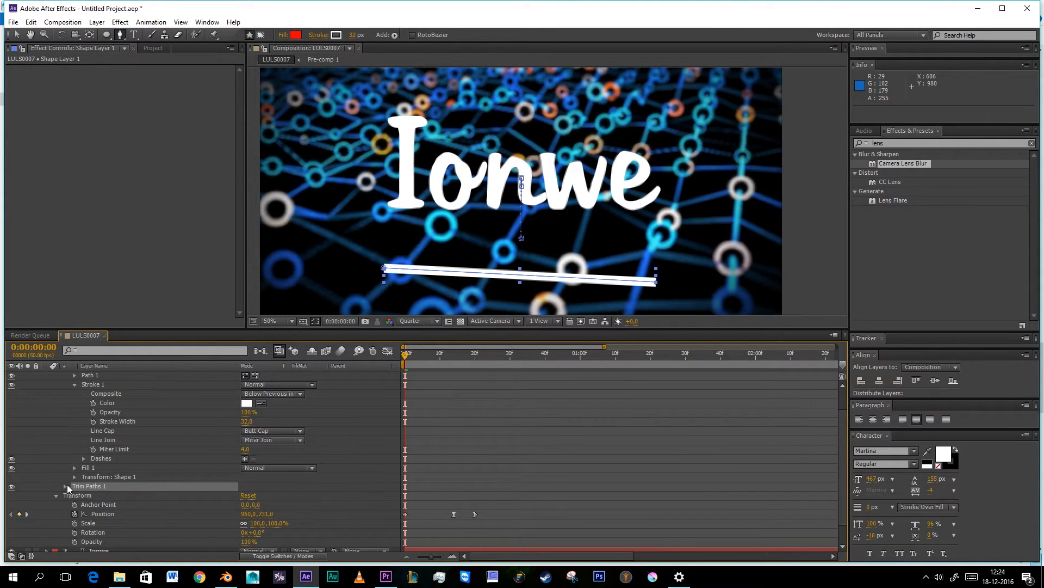
left_click(65, 485)
scroll(397, 451, "down", 2)
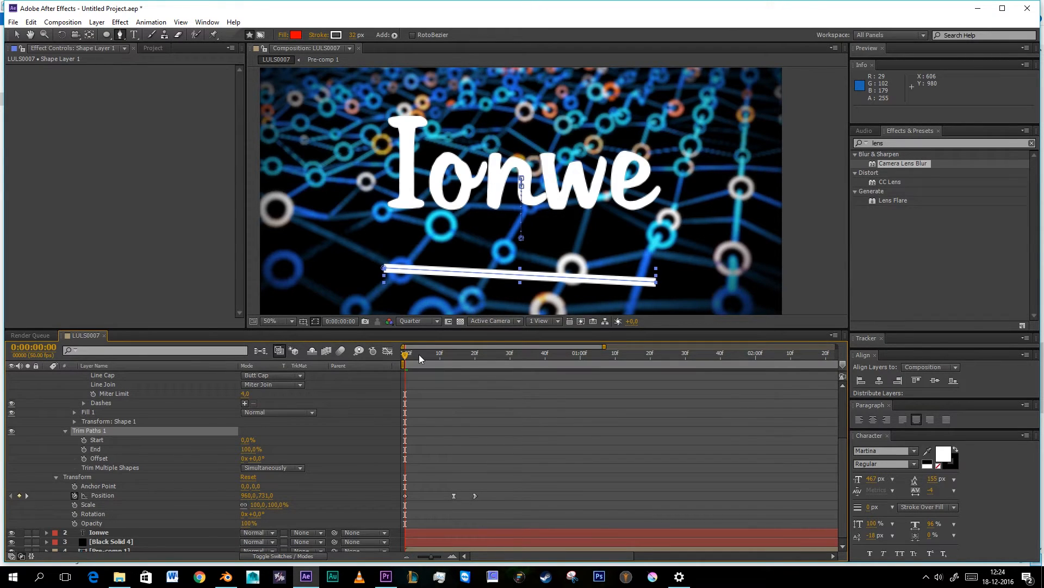
left_click_drag(419, 354, 454, 354)
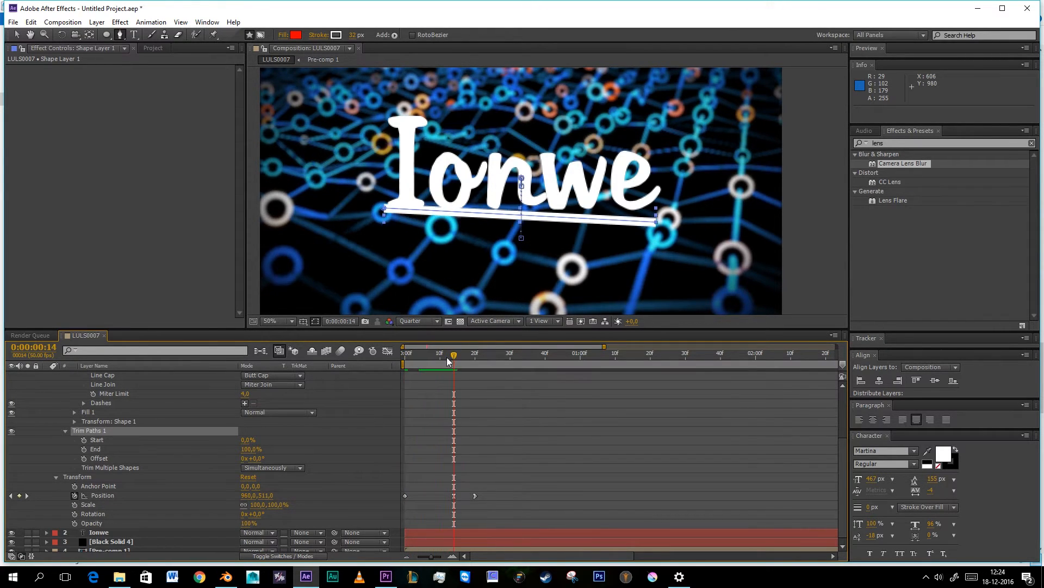
left_click(84, 448)
left_click(84, 440)
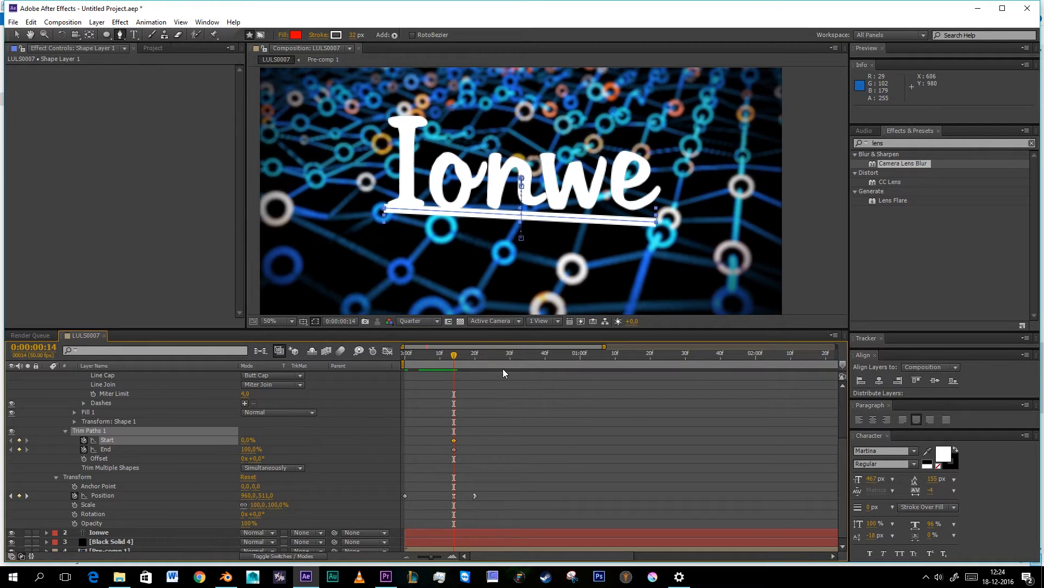
left_click(478, 355)
left_click_drag(478, 355, 455, 358)
mouse_move(439, 432)
left_mouse_down()
mouse_move(460, 453)
mouse_move(463, 442)
left_mouse_up()
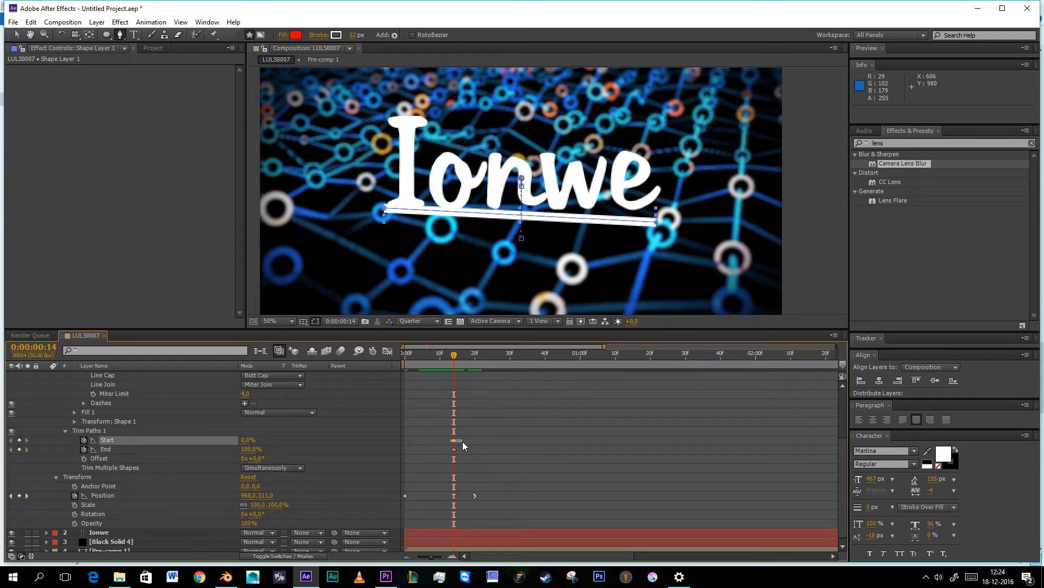
left_click(83, 440)
left_click(84, 449)
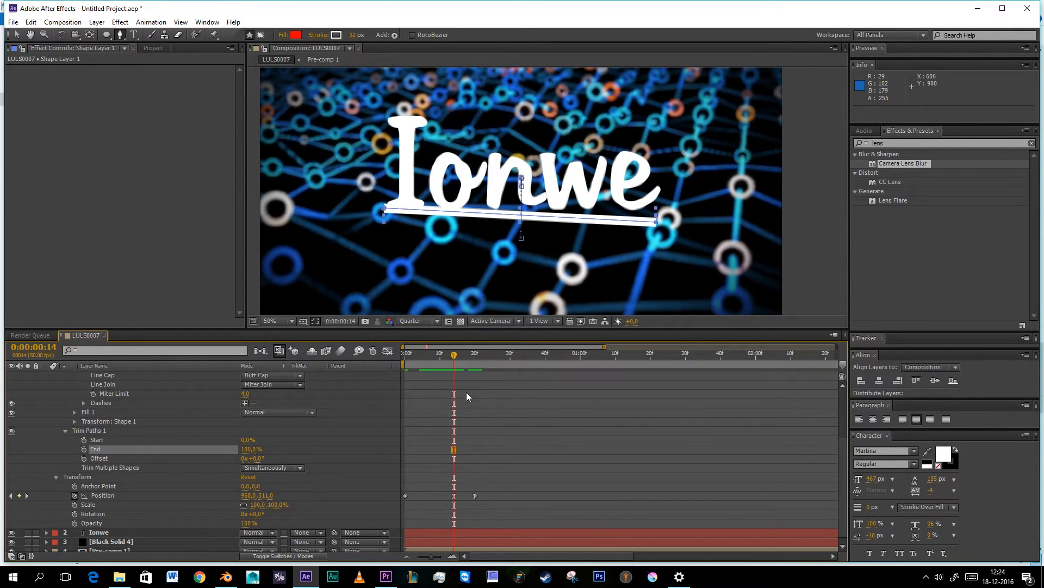
Keyframe the Trim Paths Start at 0% and End at 100% on frame 20, and move the current time back near frame 14
left_click(473, 359)
left_click_drag(474, 358, 476, 358)
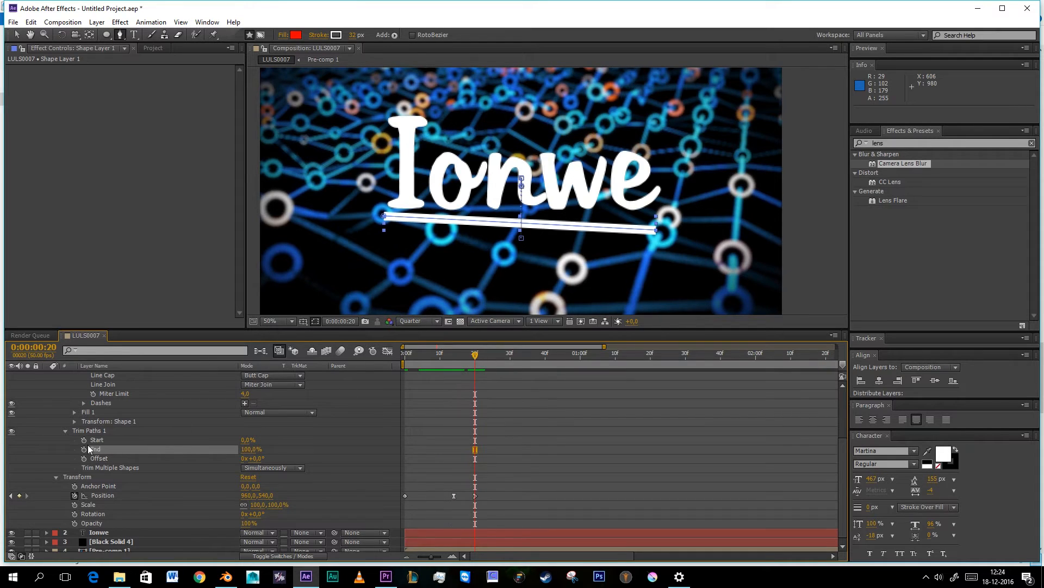
left_click(84, 449)
left_click(83, 440)
left_click(455, 355)
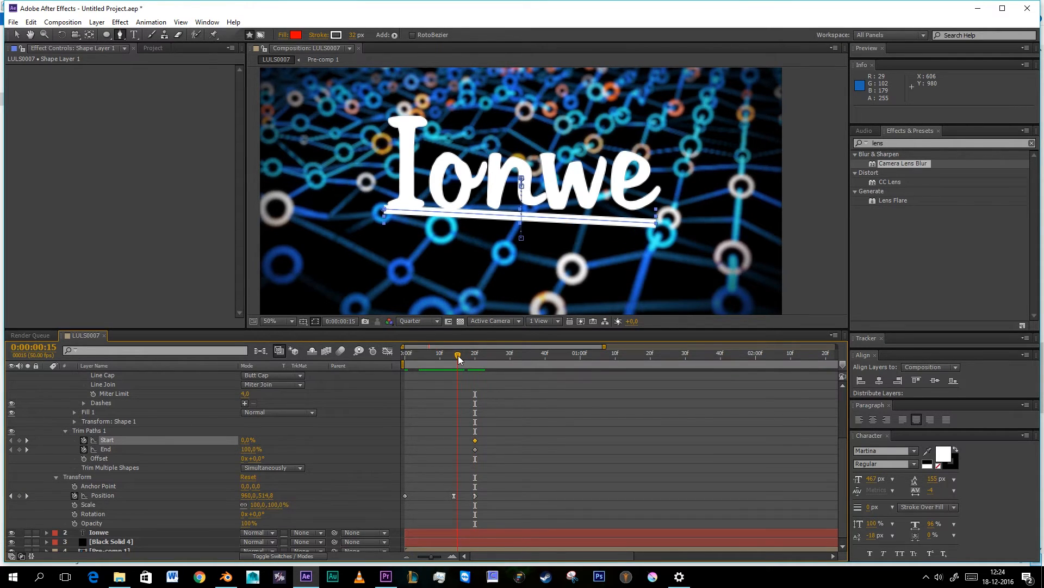
Keyframe the underline's Trim Paths End at 55% and Start at 45% on frame 14, and preview the animation
left_click(249, 449)
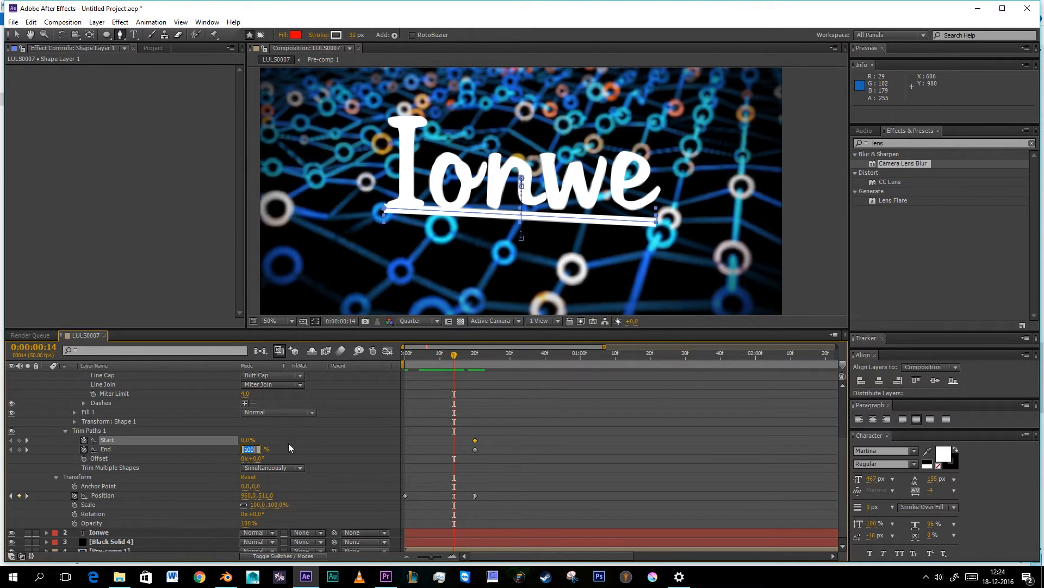
type("55")
key("Return")
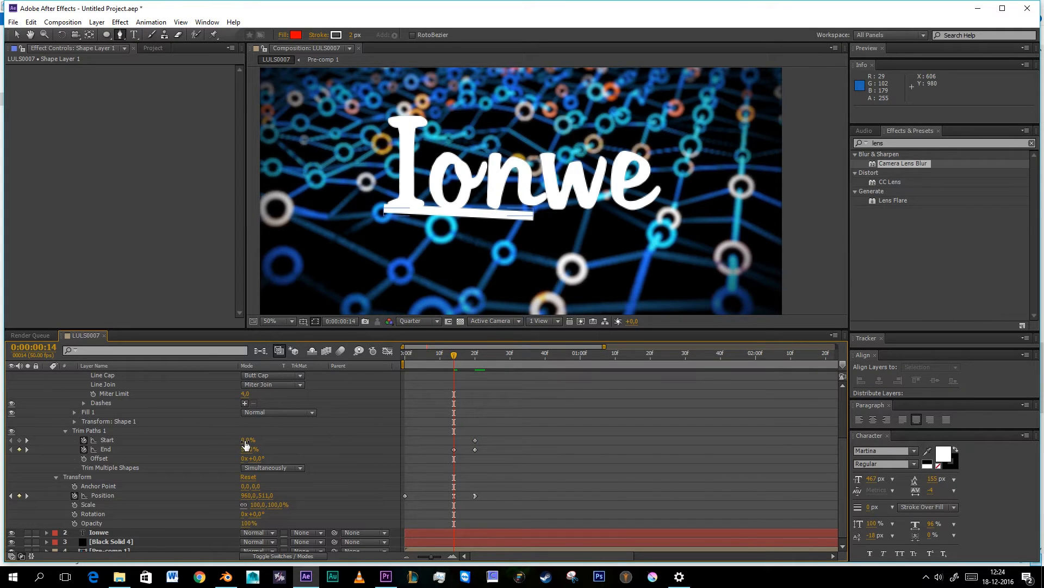
left_click(246, 440)
type("45")
key("Return")
key("space")
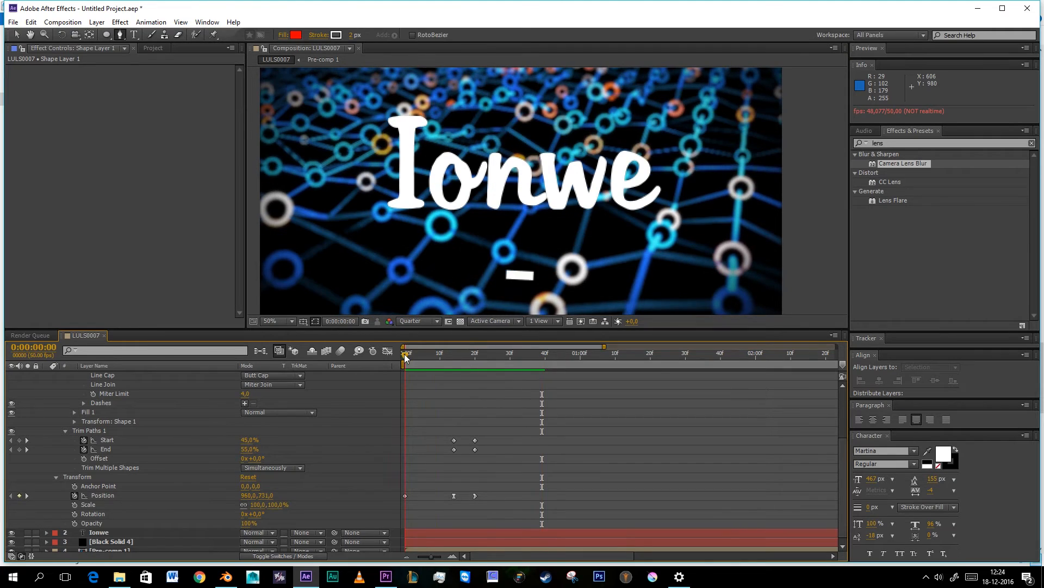
Retime the first Trim Paths Start and End keyframes, trying frames 0 and 5 before settling on frame 9, and preview the timing
left_click_drag(456, 452, 405, 445)
left_click(422, 438)
key("space")
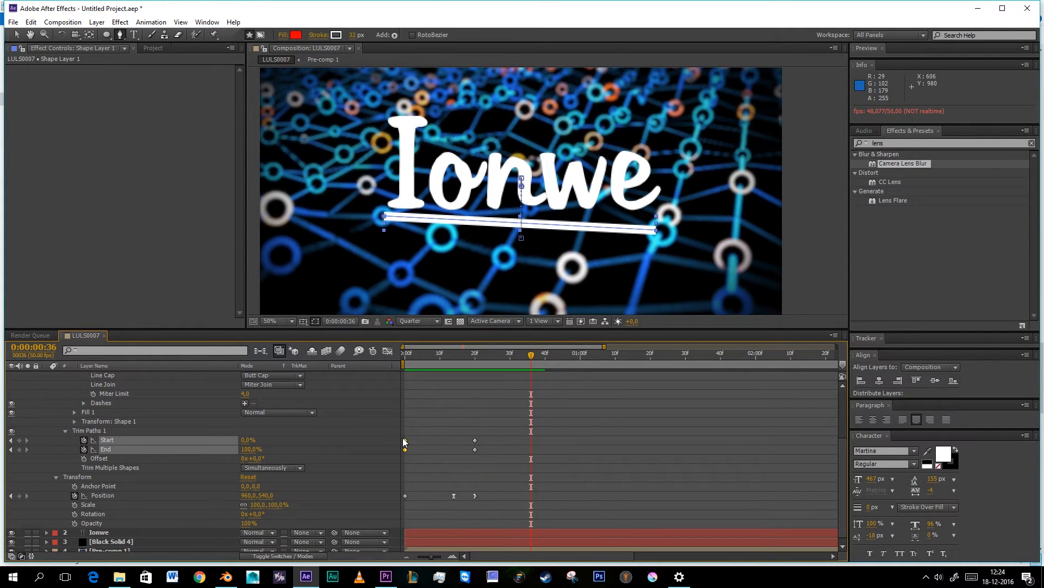
left_click_drag(405, 444, 423, 444)
key("space")
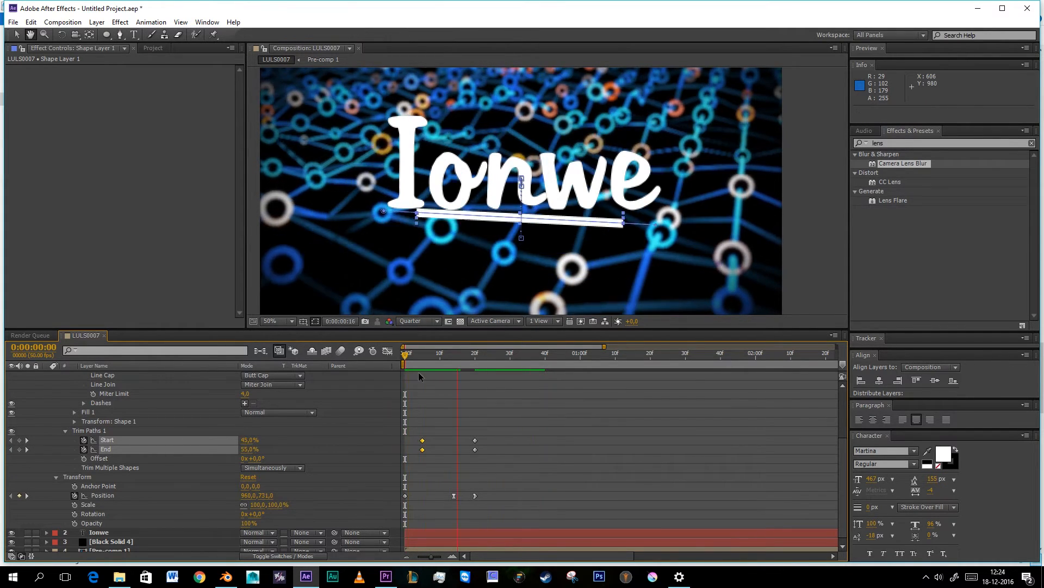
left_click_drag(423, 440, 436, 440)
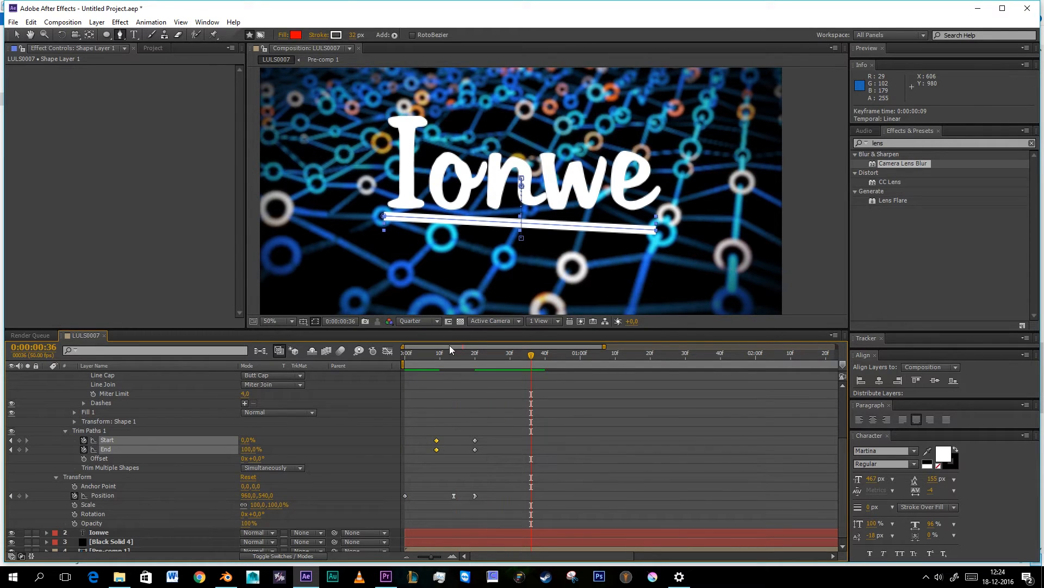
left_click_drag(440, 353, 363, 368)
key("space")
key("space")
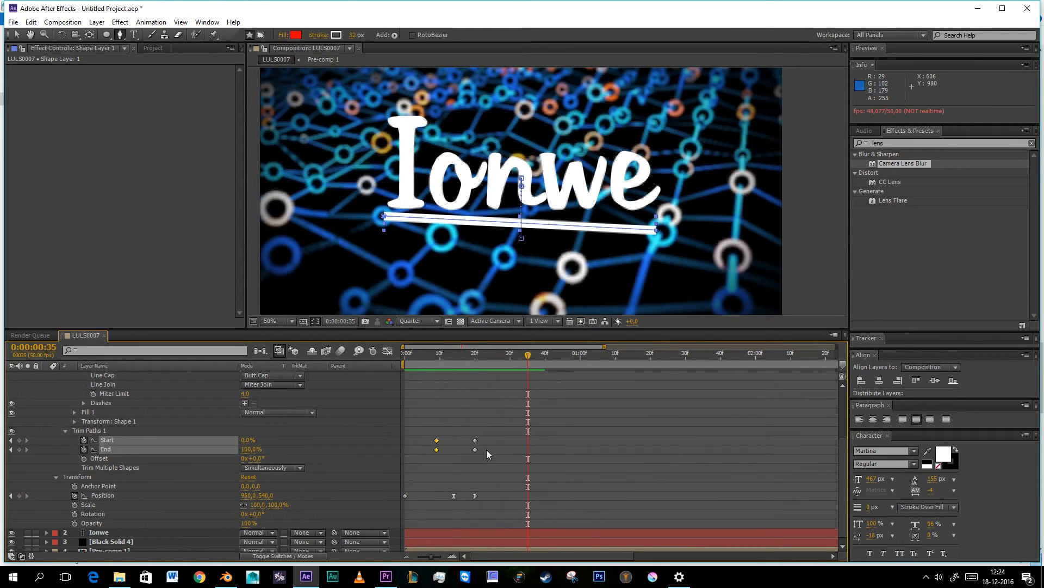
Apply Easy Ease In to the Trim Paths Start and End keyframes at frame 20
left_click_drag(489, 455, 358, 415)
right_click(475, 442)
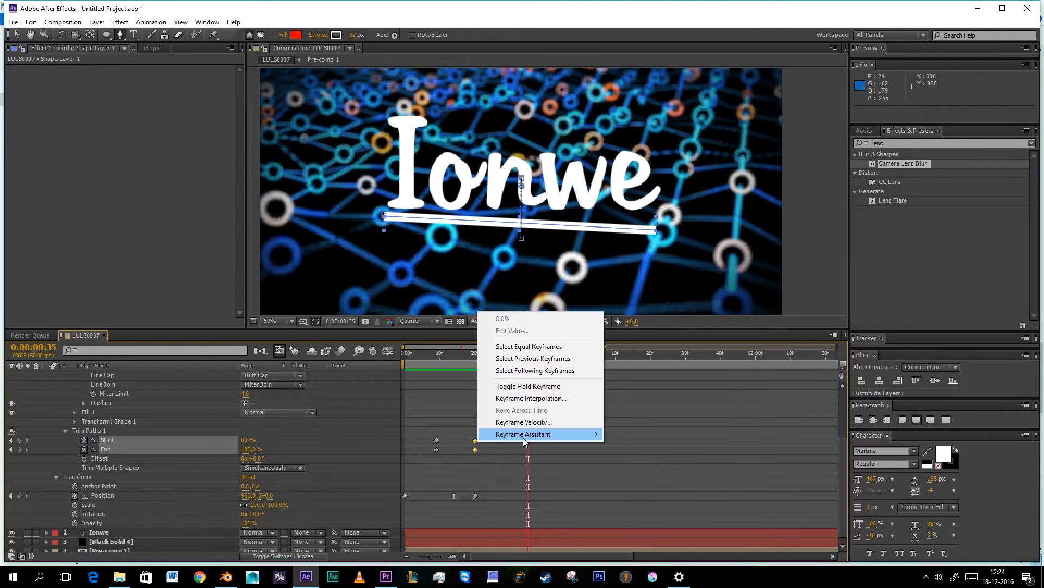
mouse_move(523, 433)
left_click(404, 470)
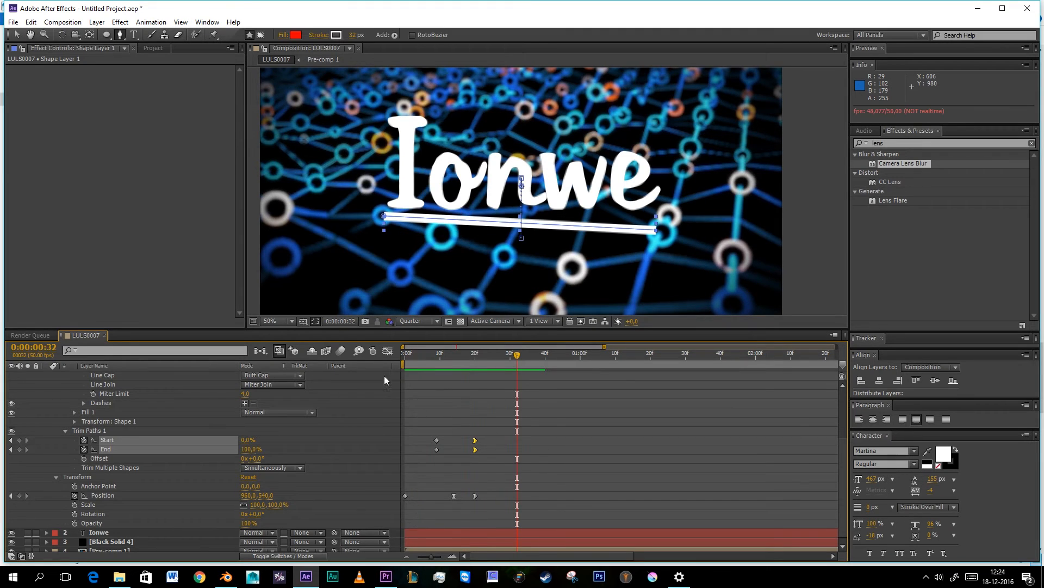
In the graph view, stretch the incoming ease handles of the Start and End curves back to about frame 9, and preview
left_click(388, 351)
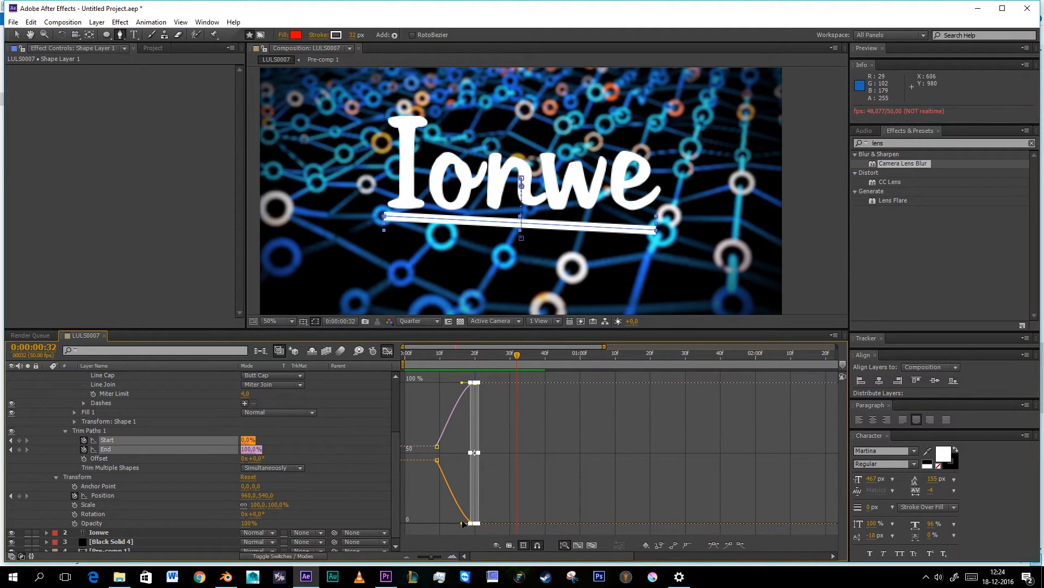
left_click_drag(462, 524, 430, 525)
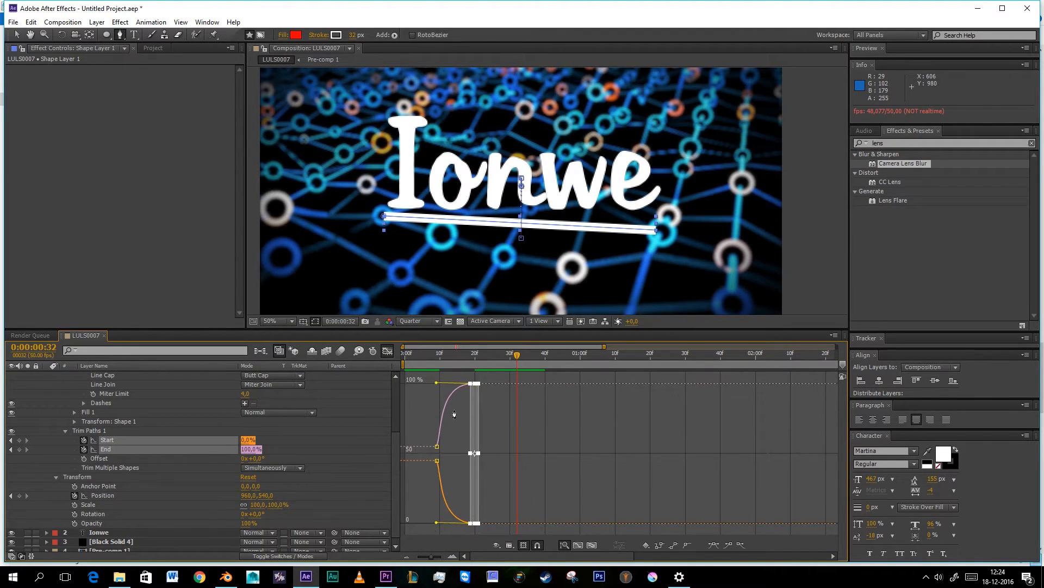
left_click(434, 356)
key("space")
key("space")
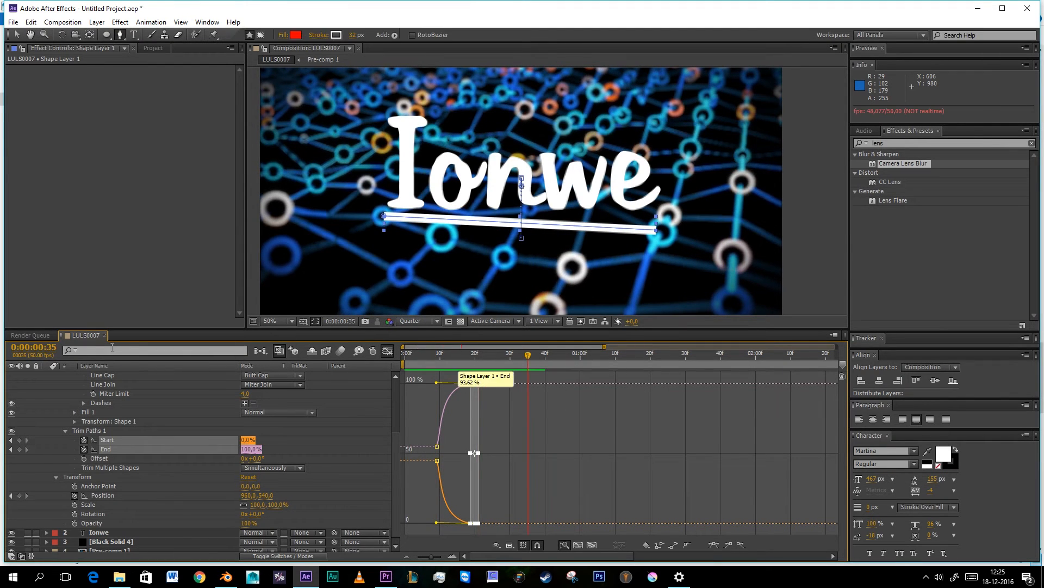
Leave the graph view and replay the underline animation from the start
left_click(388, 351)
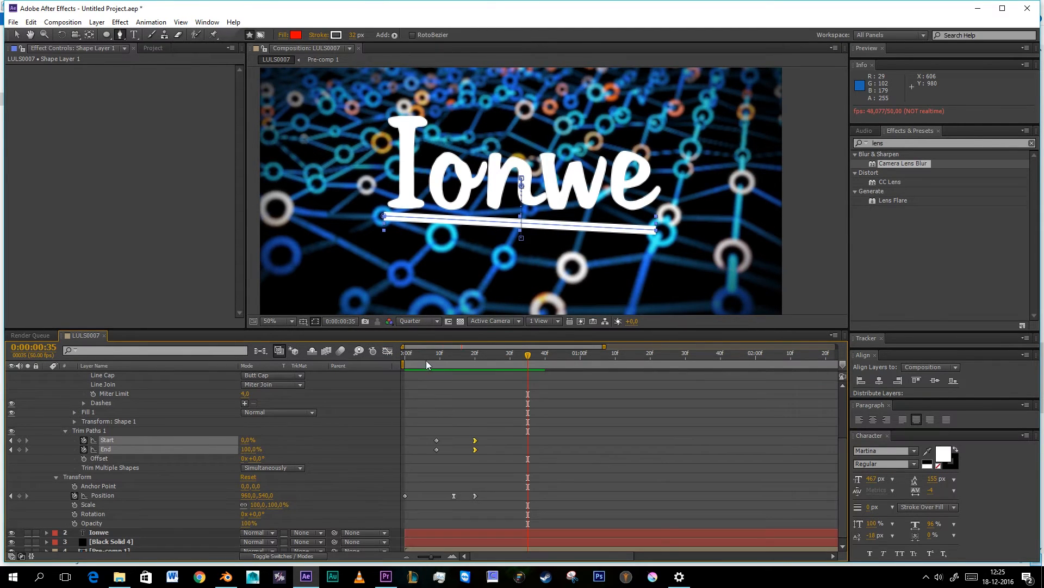
key("space")
key("space")
left_click(402, 370)
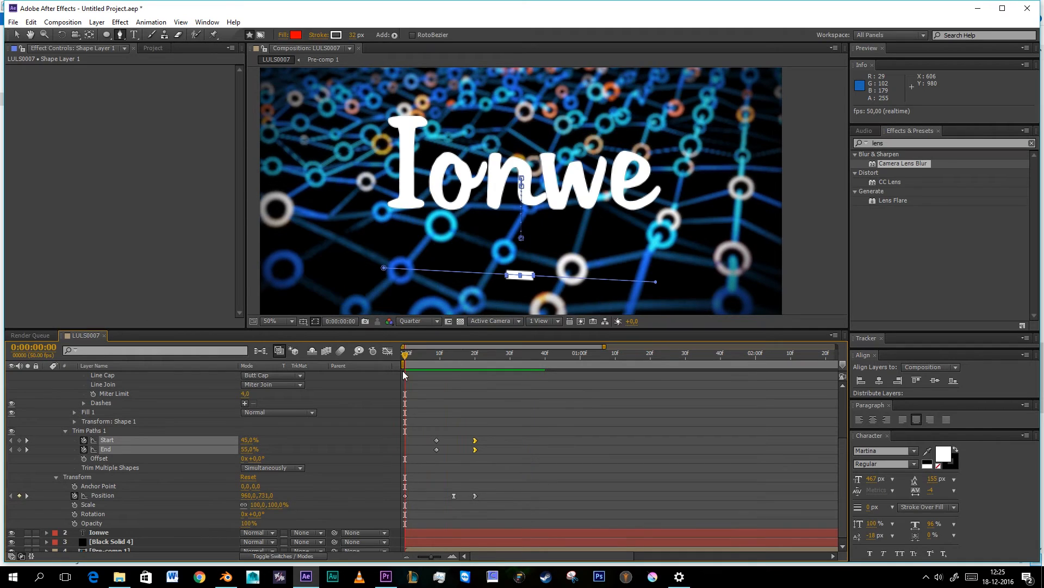
key("space")
key("space")
key("space")
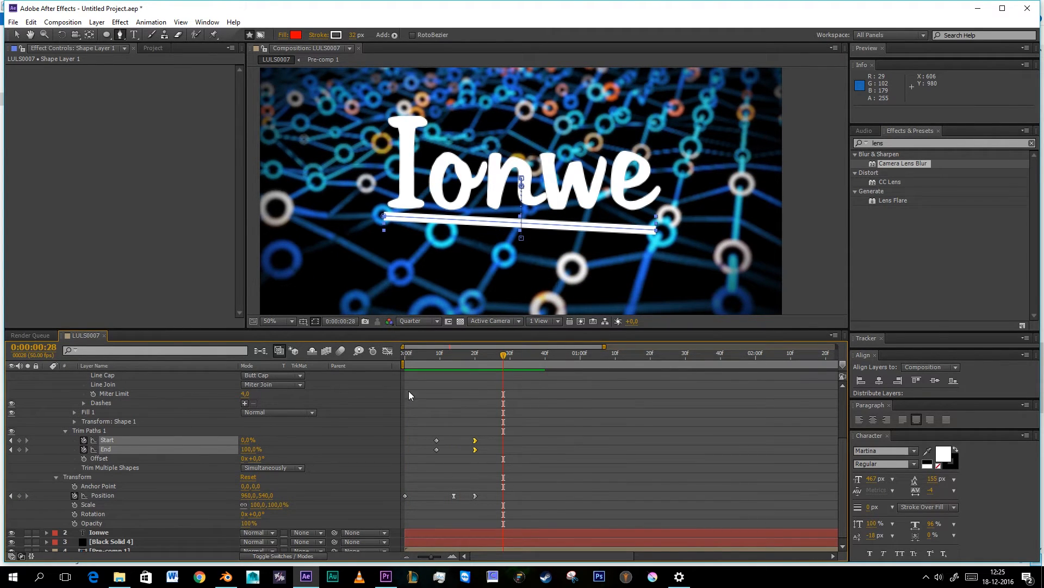
Add Position and Rotation keyframes to the Ionwe text layer at frame 26
scroll(145, 515, "down", 1)
left_click(104, 527)
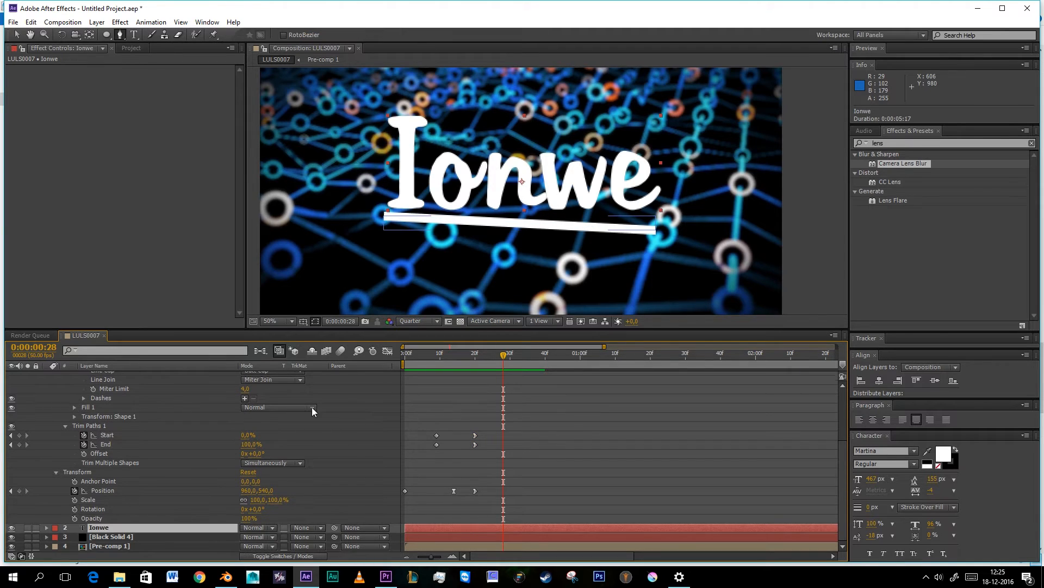
left_click_drag(424, 356, 493, 356)
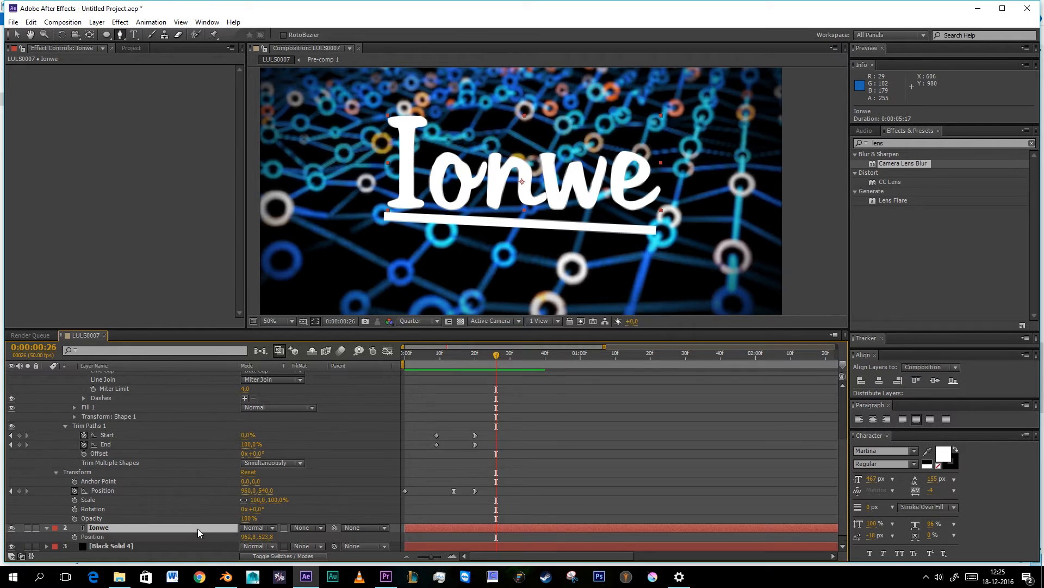
key("p")
left_click(74, 527)
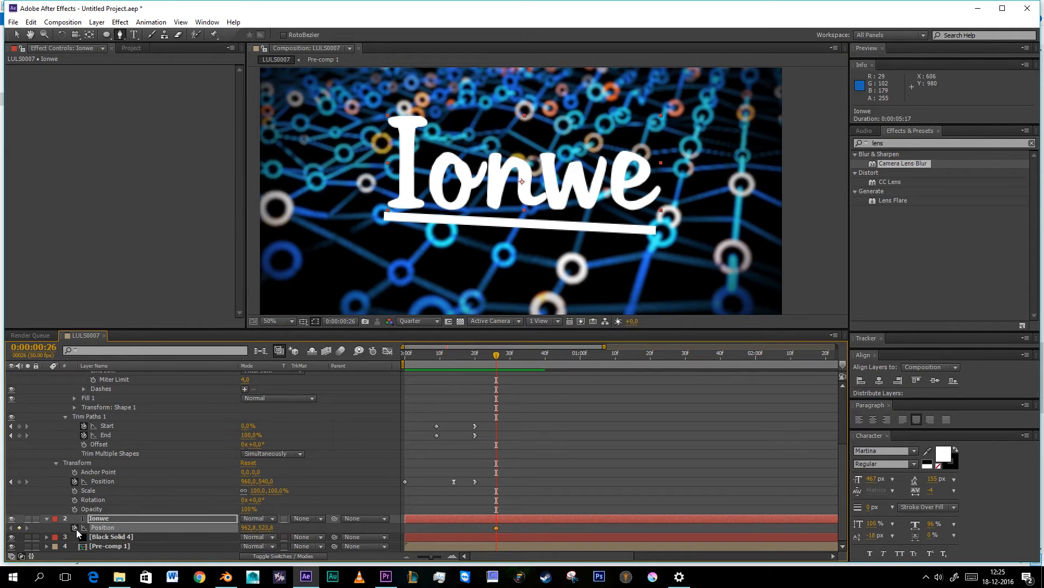
key("r")
left_click(75, 527)
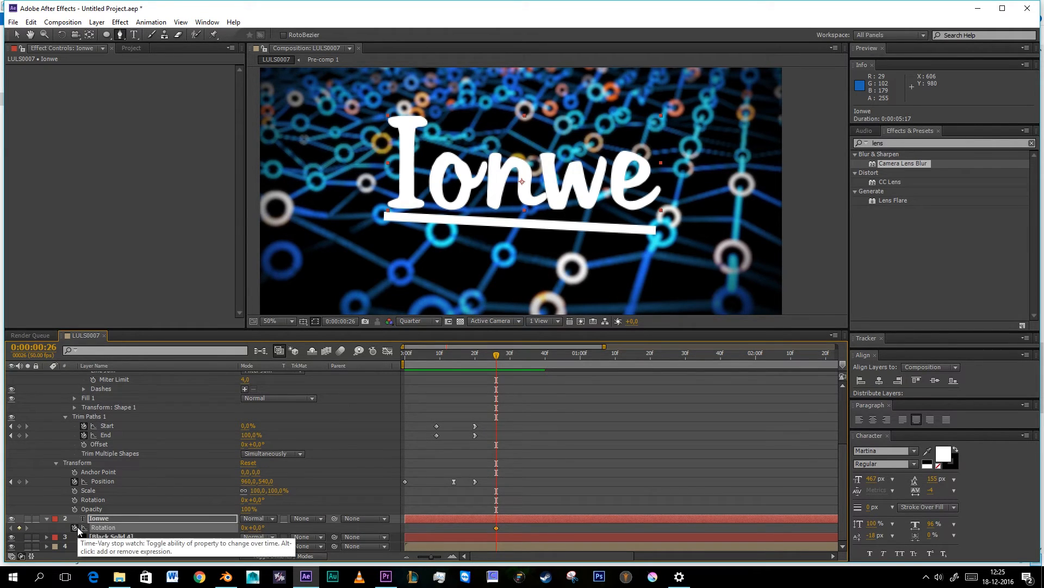
At frame 20, set the title's Rotation to 3° and move it below the underline to about 938.8, 929.8, then preview
left_click_drag(495, 355, 475, 355)
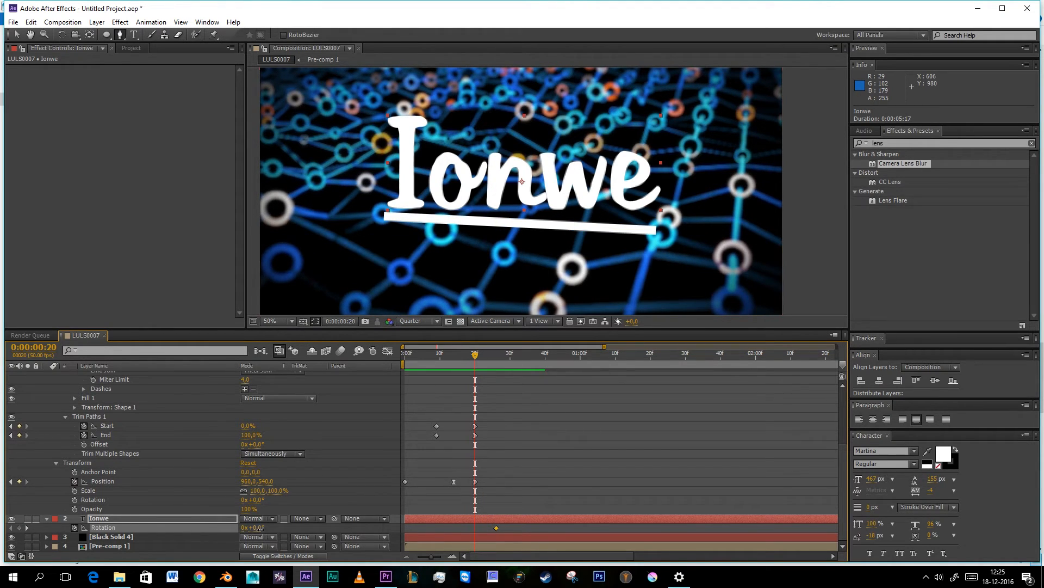
left_click_drag(260, 529, 262, 528)
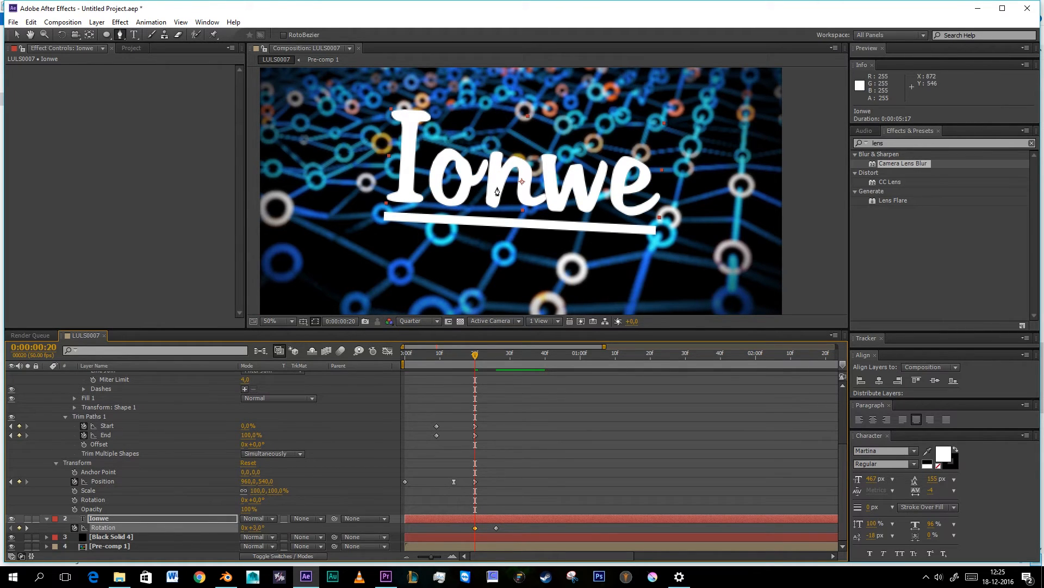
key("v")
left_click_drag(425, 172, 446, 281)
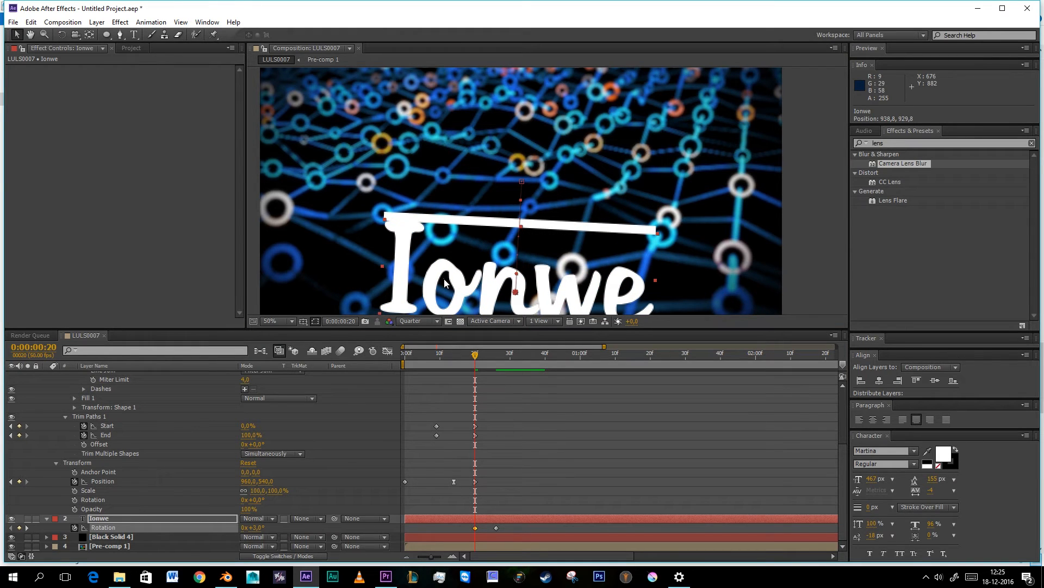
key("space")
key("space")
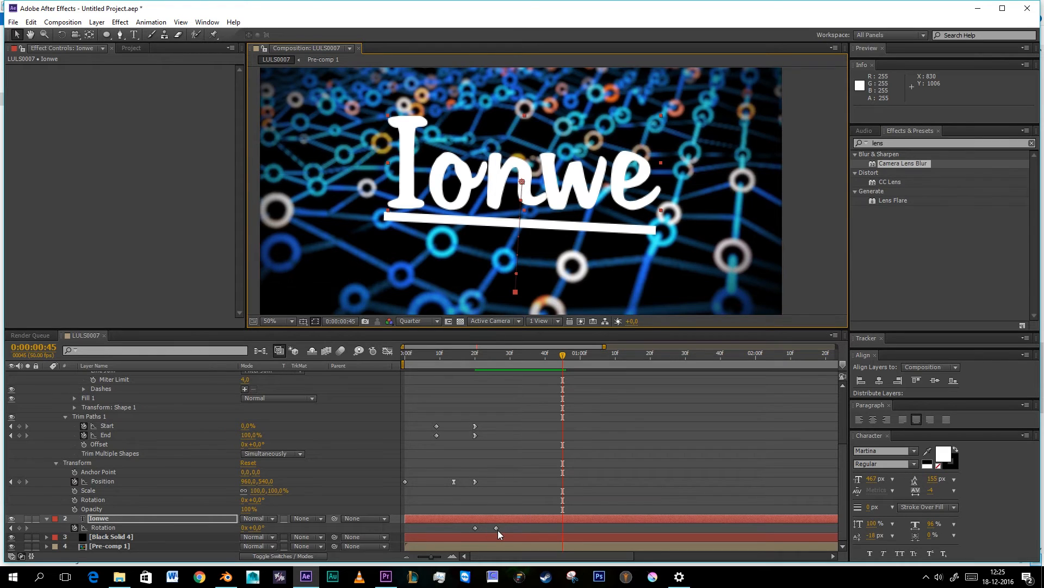
Shift the title's final Rotation and Position keyframes to frame 29 and preview the animation
left_click(496, 528)
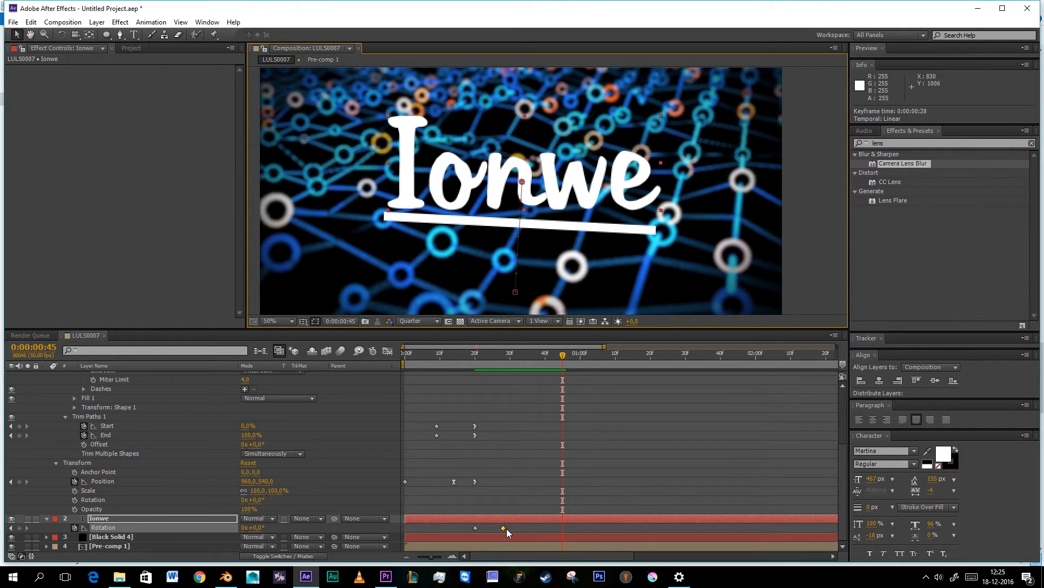
left_click_drag(507, 527, 507, 528)
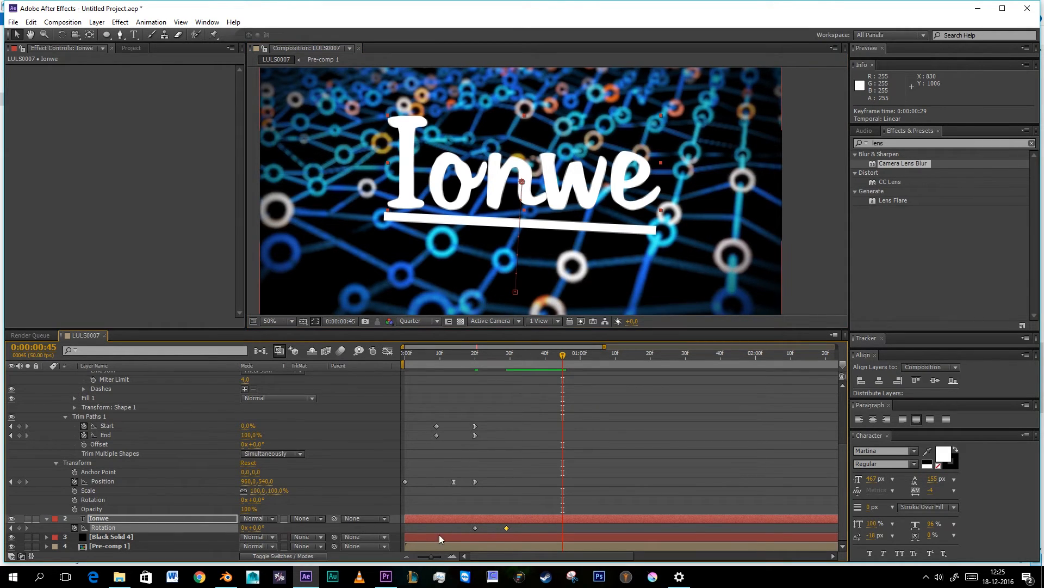
key("p")
left_click_drag(496, 528, 499, 528)
key("space")
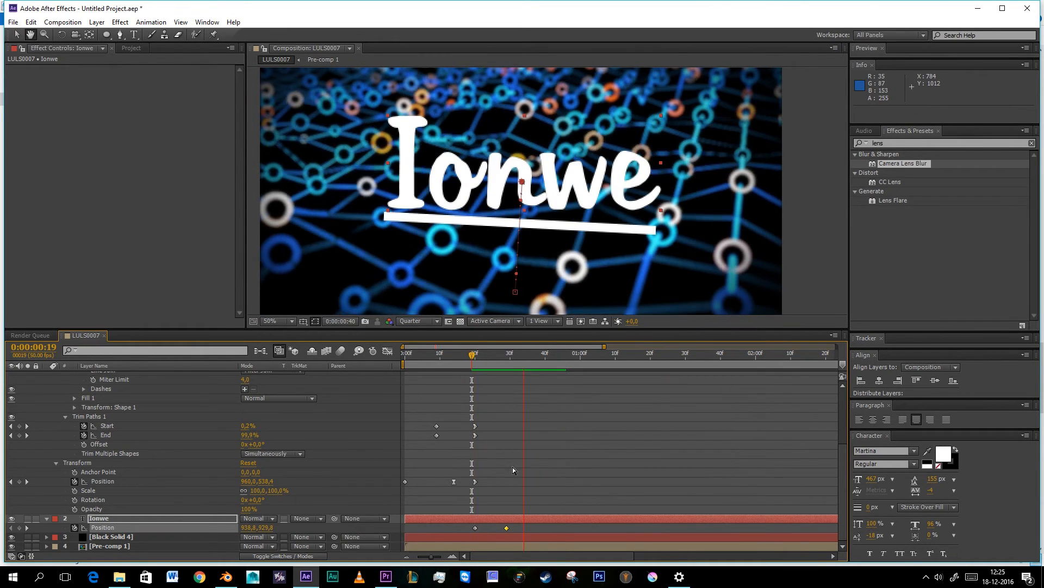
Apply Easy Ease In to the title's final Position and Rotation keyframes at frame 29
right_click(506, 528)
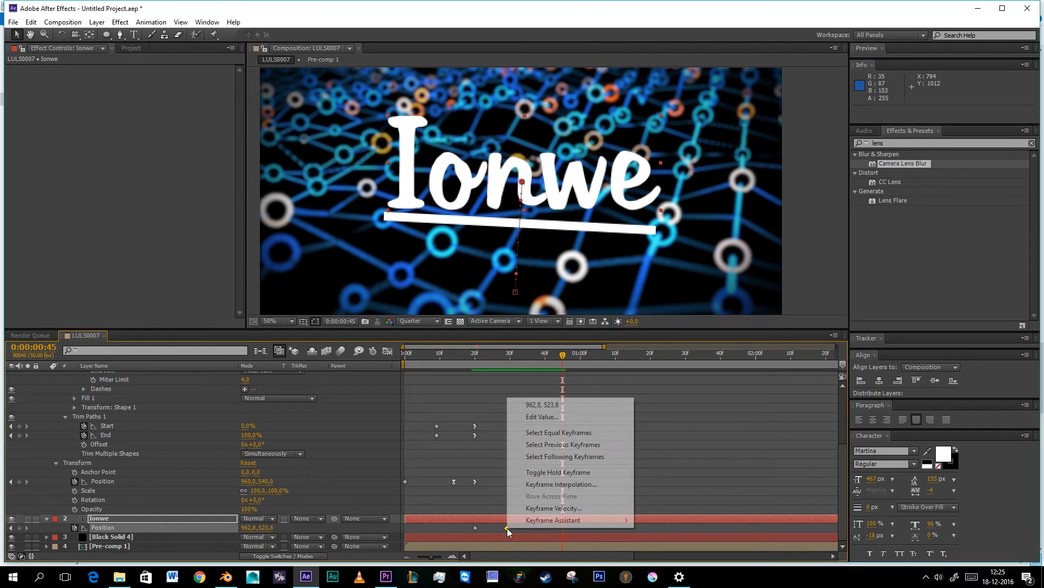
mouse_move(552, 520)
left_click(455, 460)
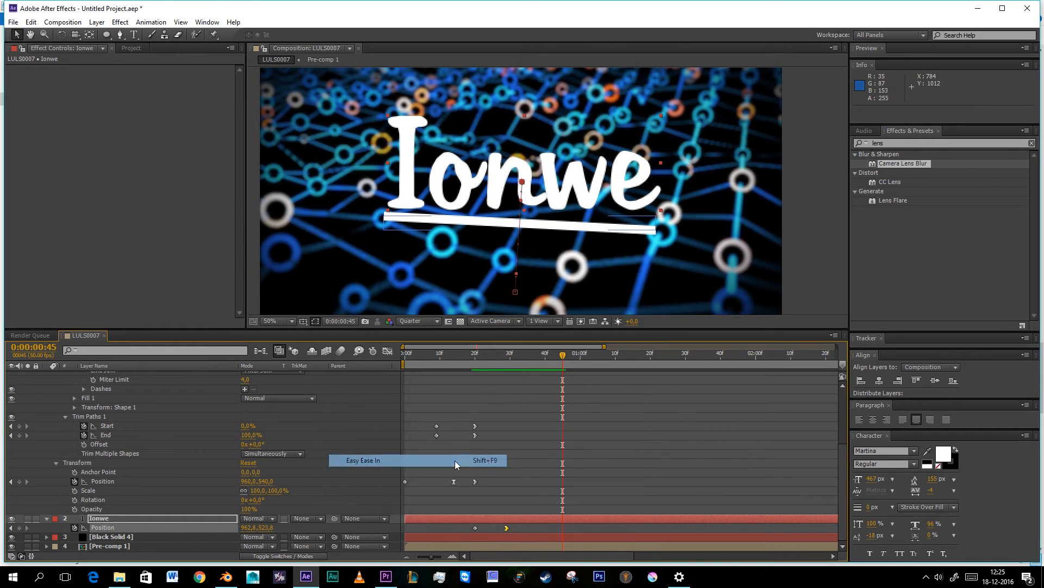
key("r")
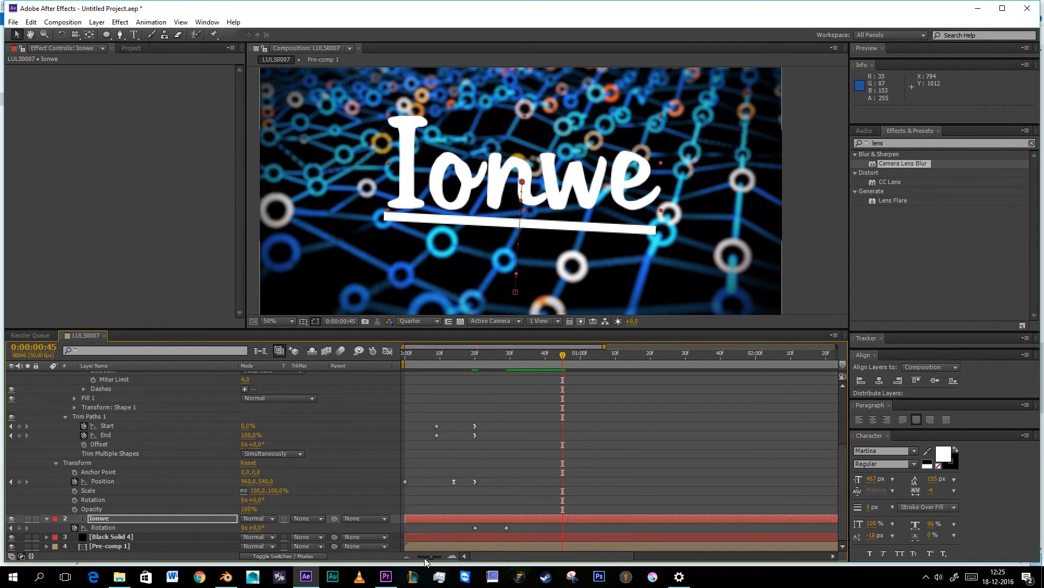
right_click(507, 528)
mouse_move(521, 518)
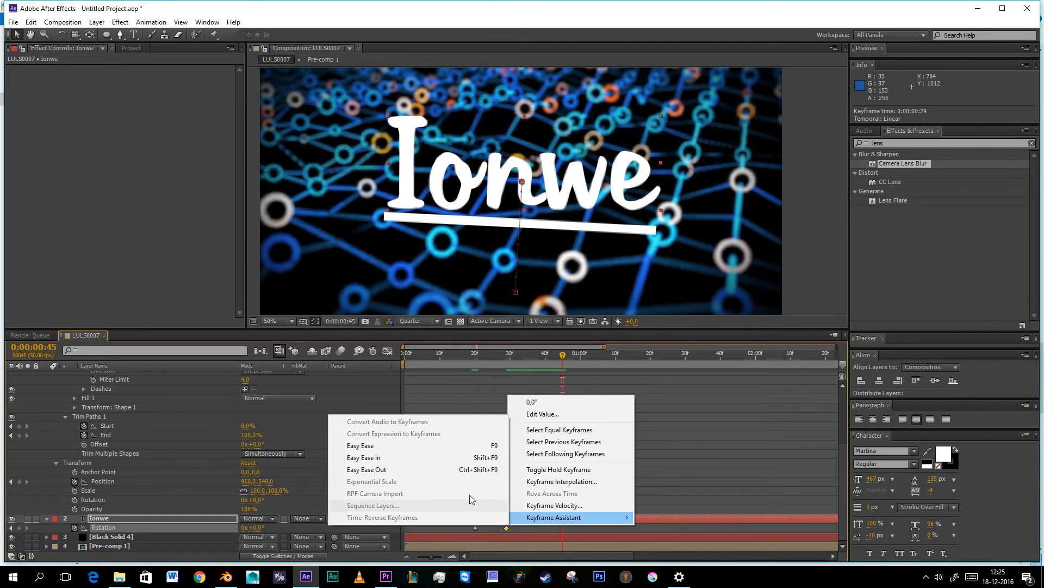
left_click(448, 457)
Replay the eased title animation from frame 14
left_click_drag(480, 356, 455, 359)
key("space")
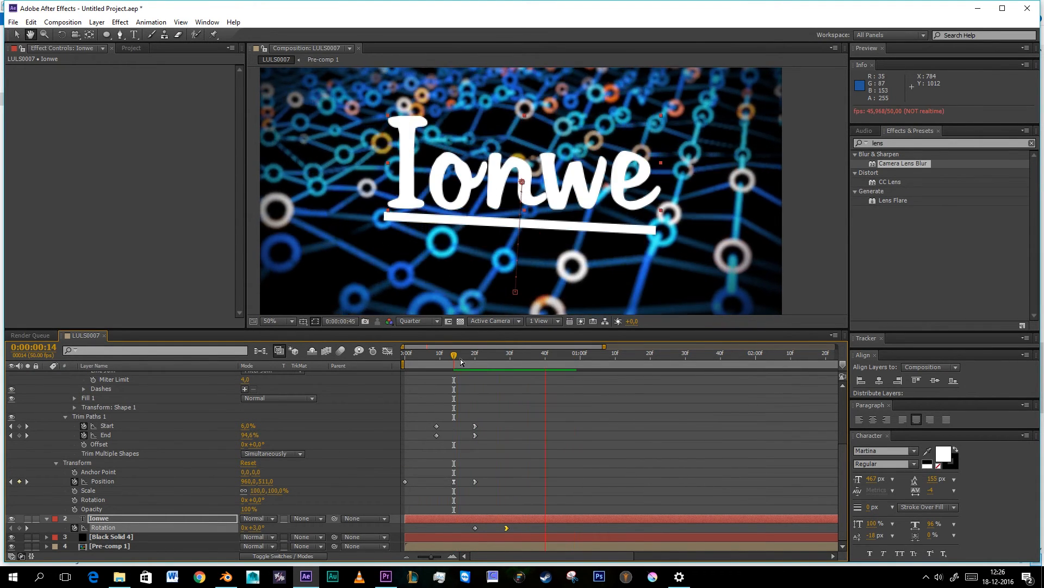
key("space")
key("space")
key("space")
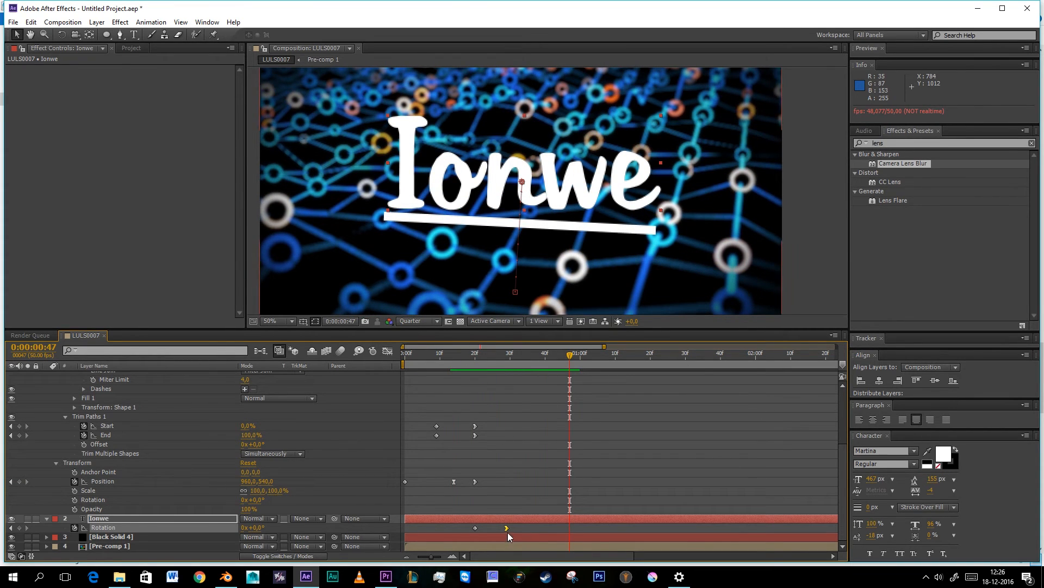
Shift the title's final Rotation keyframe to frame 34 and its final Position keyframe to frame 35, and preview the animation
left_click(528, 356)
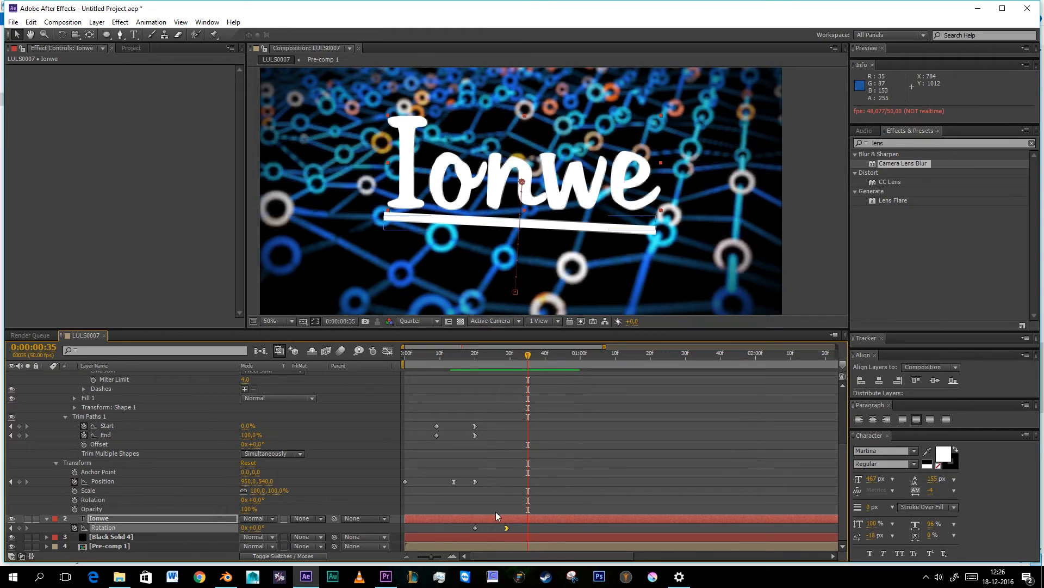
left_click_drag(507, 527, 520, 529)
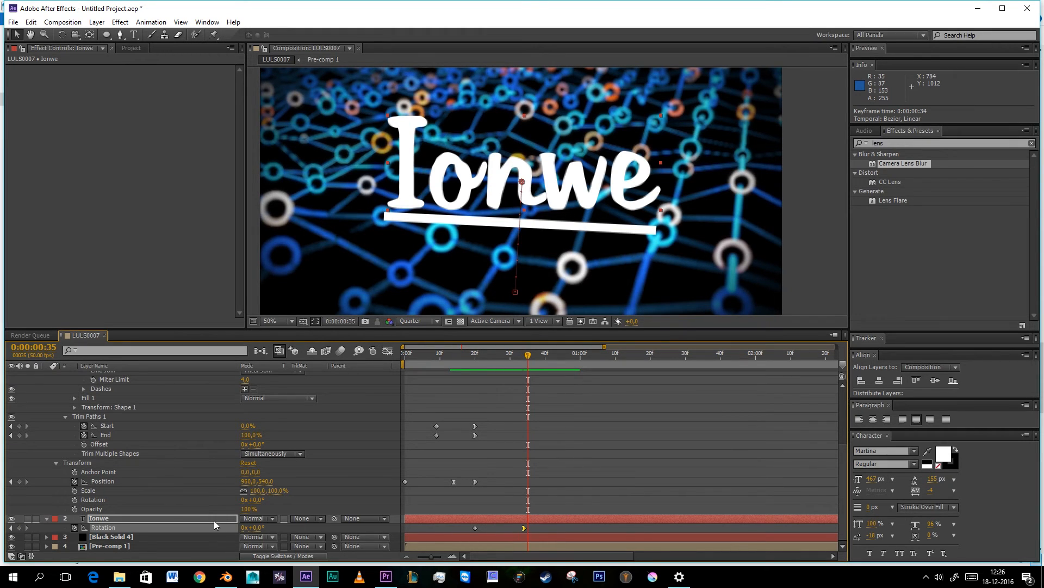
key("p")
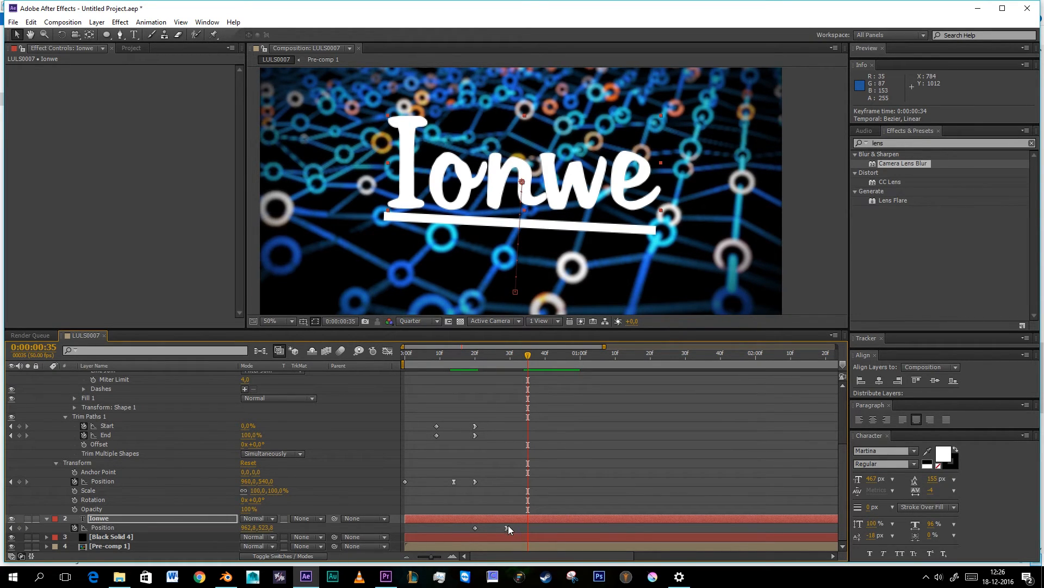
mouse_move(507, 527)
left_mouse_down()
mouse_move(536, 528)
mouse_move(528, 527)
left_mouse_up()
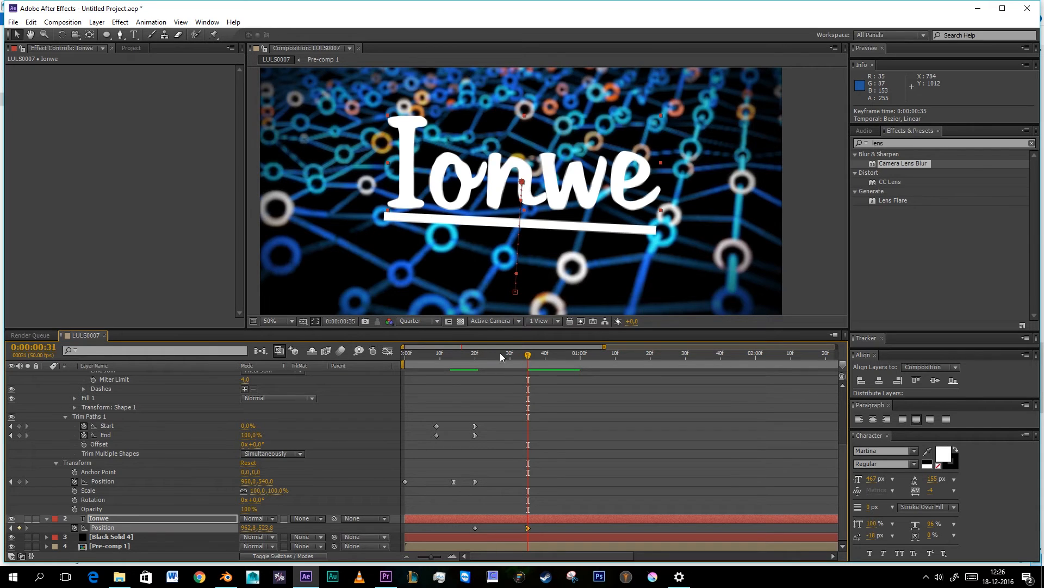
left_click_drag(500, 352, 466, 353)
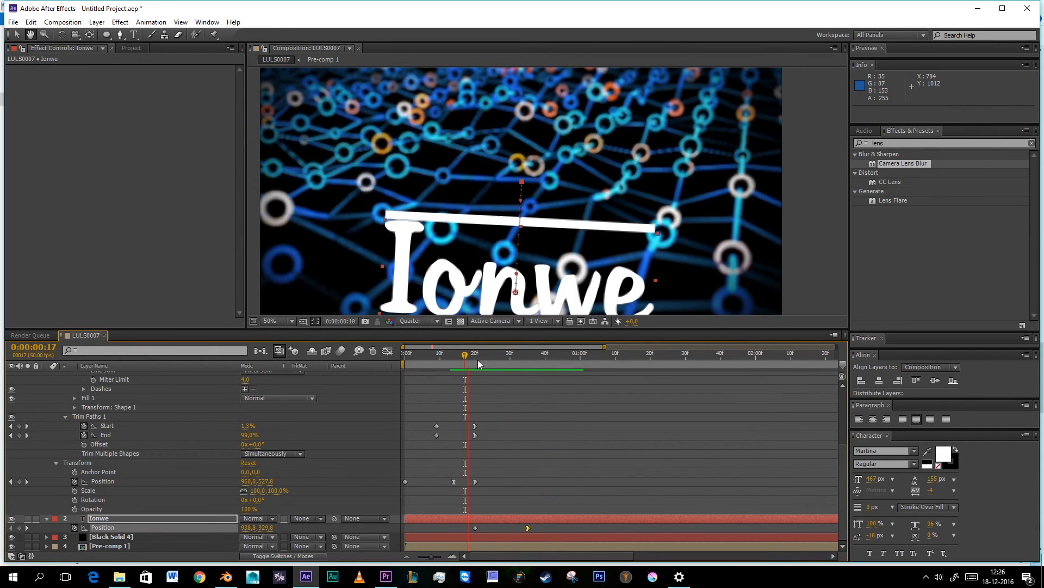
key("space")
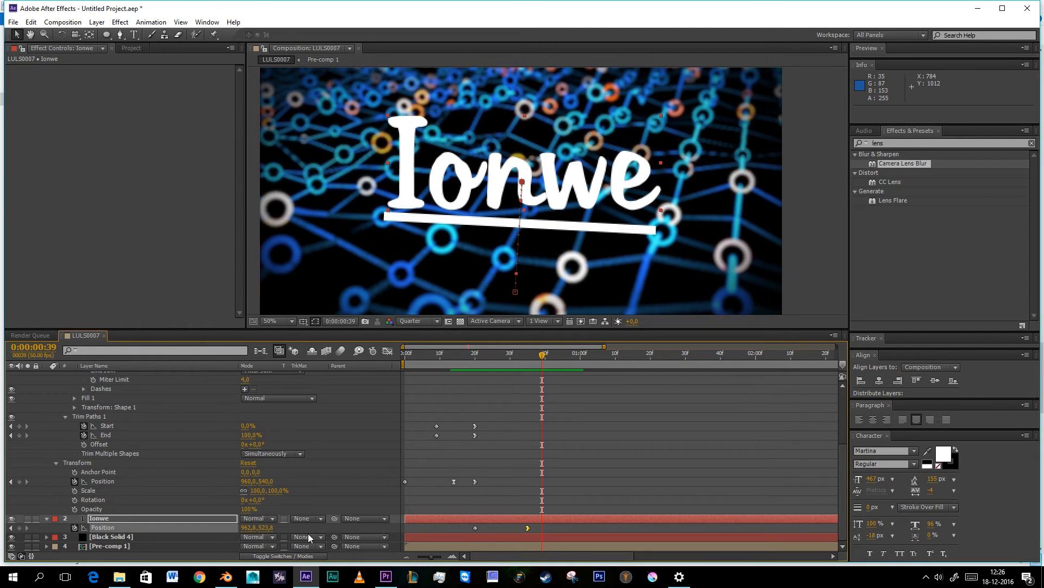
Lengthen the incoming ease of the title's final Position keyframe in the speed graph and replay the animation from frame 18
left_click(385, 352)
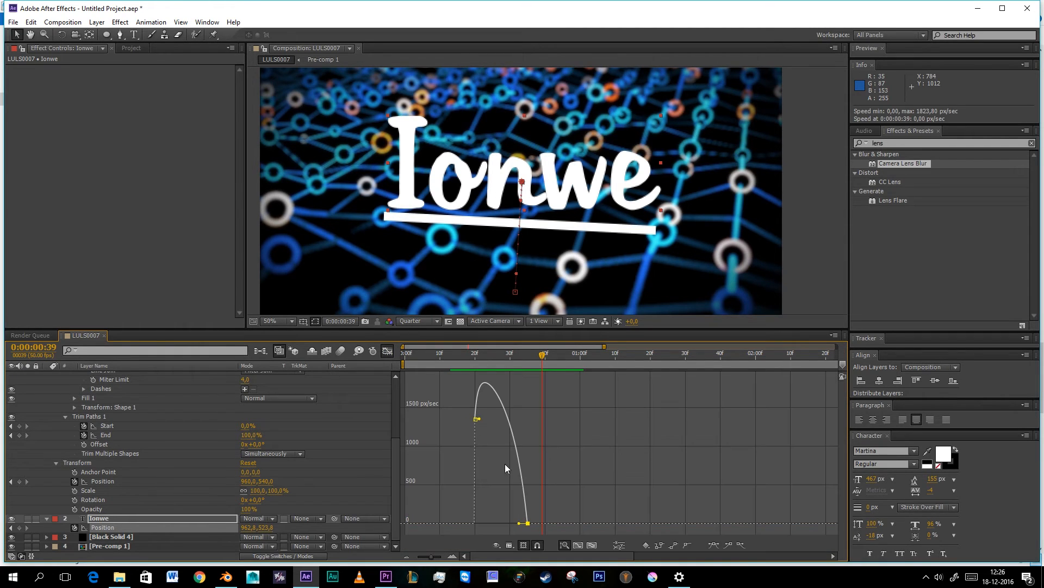
left_click_drag(521, 525, 501, 523)
left_click(468, 356)
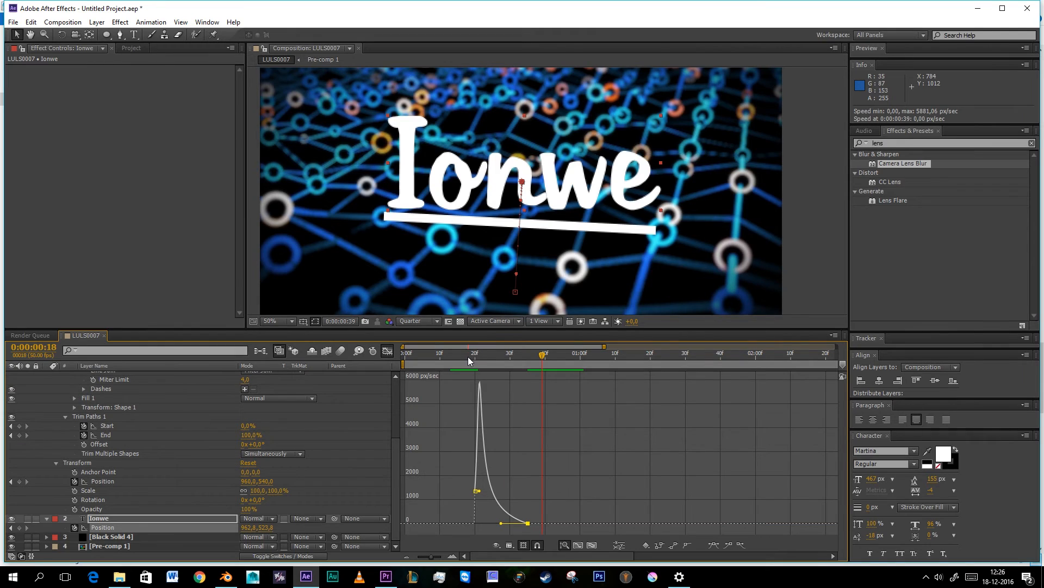
key("space")
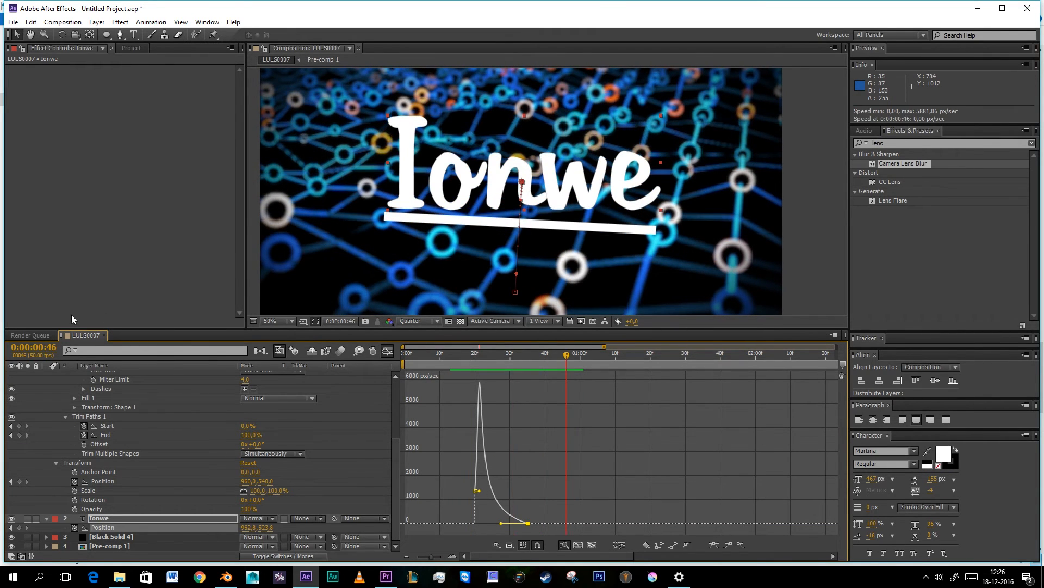
left_click(387, 352)
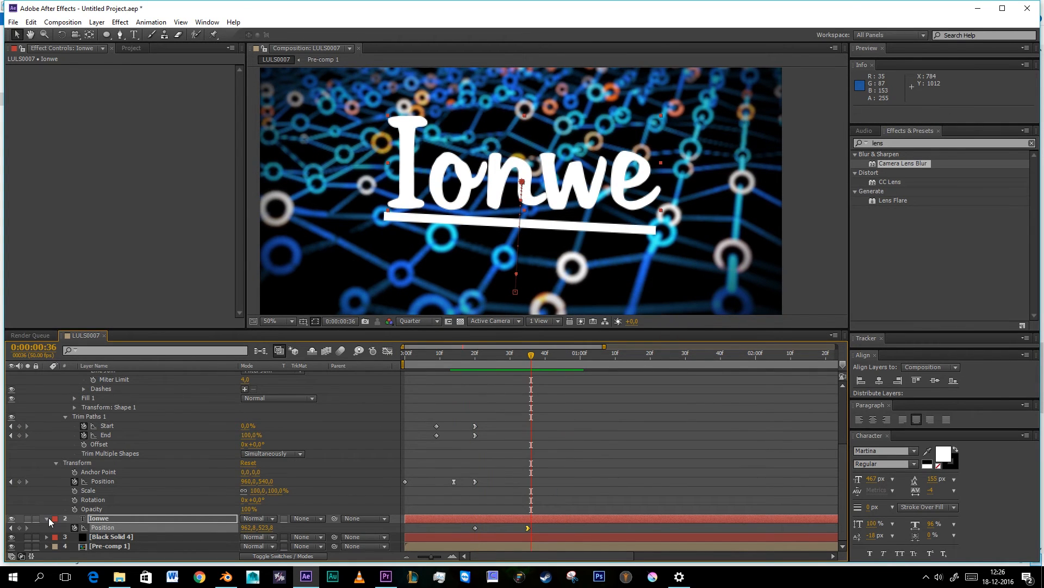
Collapse the layers, duplicate Pre-comp 1, place the copy directly above the title layer, and move Black Solid 4 above all layers
scroll(71, 438, "up", 4)
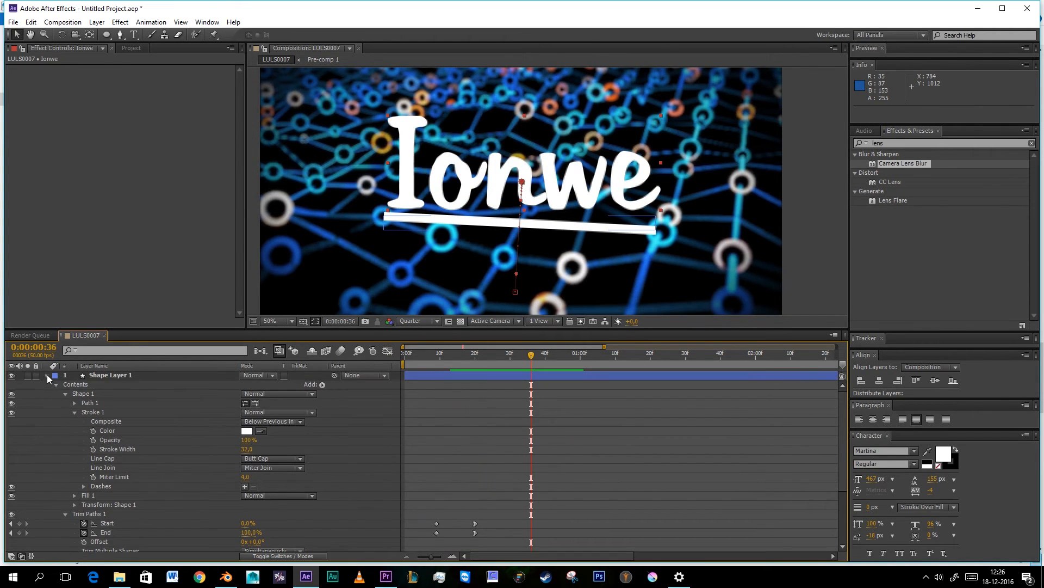
left_click(46, 376)
left_click(73, 445)
left_click(104, 404)
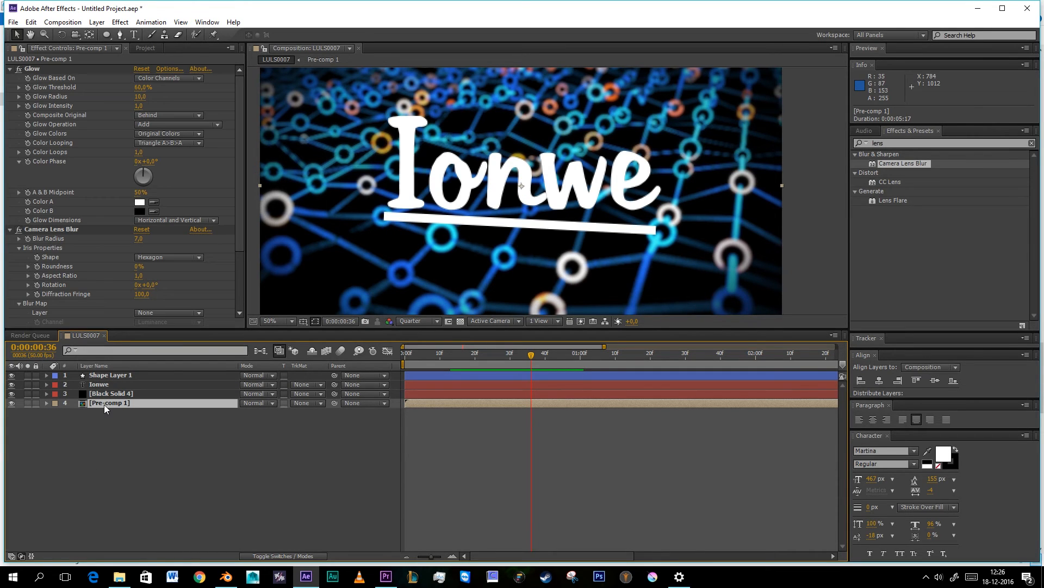
key("ctrl+d")
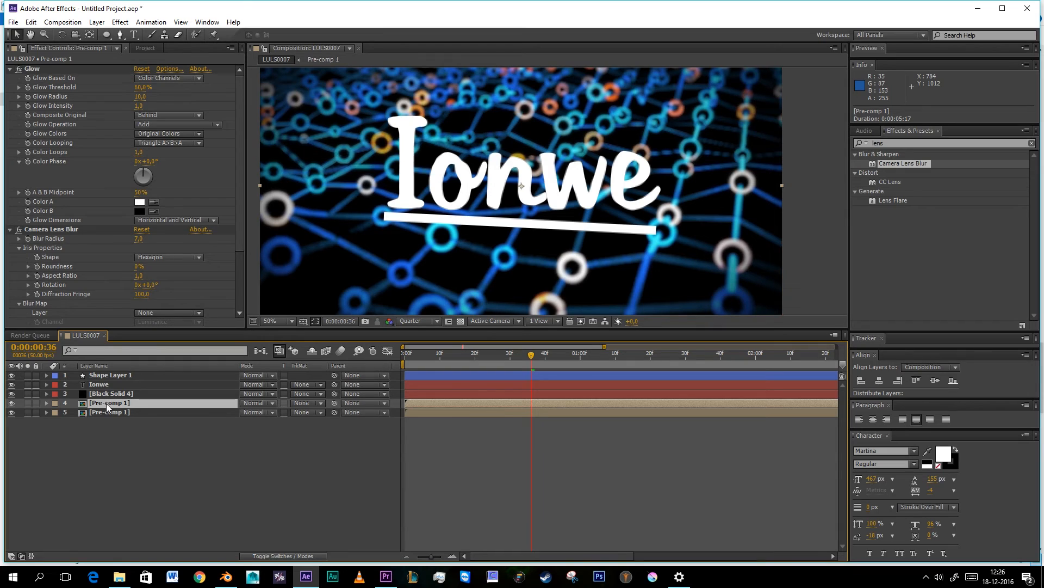
key("ctrl+z")
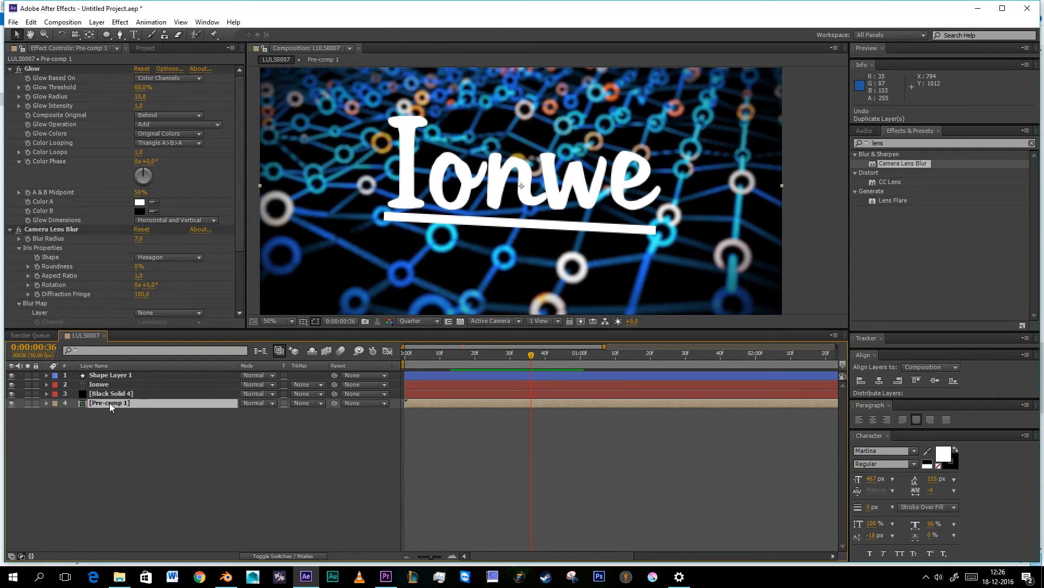
key("ctrl+d")
left_click_drag(109, 406, 113, 376)
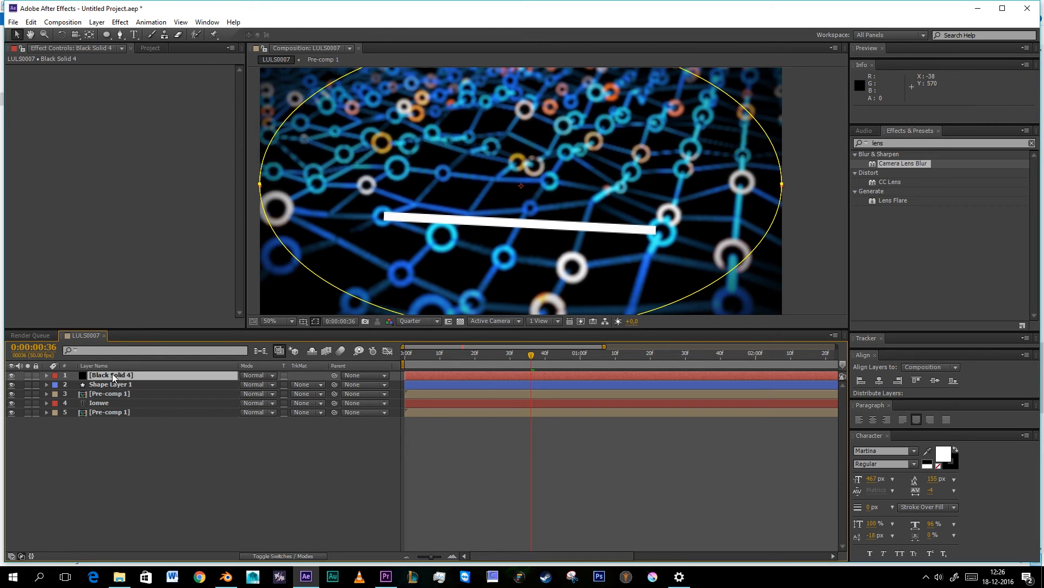
Lower the upper Pre-comp 1 copy's opacity to 48% and go to frame 18
left_click(109, 395)
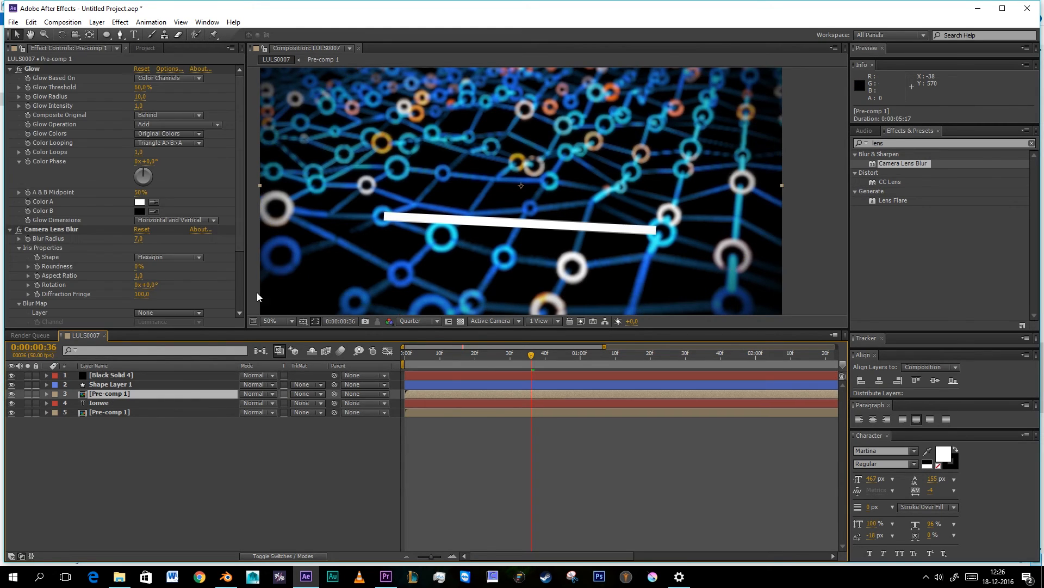
scroll(312, 252, "down", 2)
key("t")
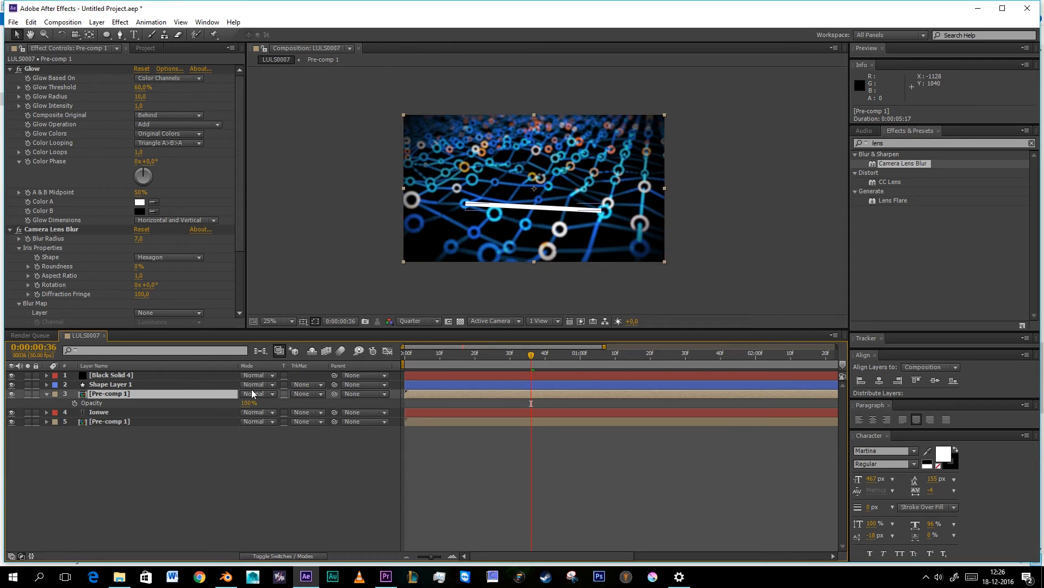
left_click_drag(249, 403, 218, 403)
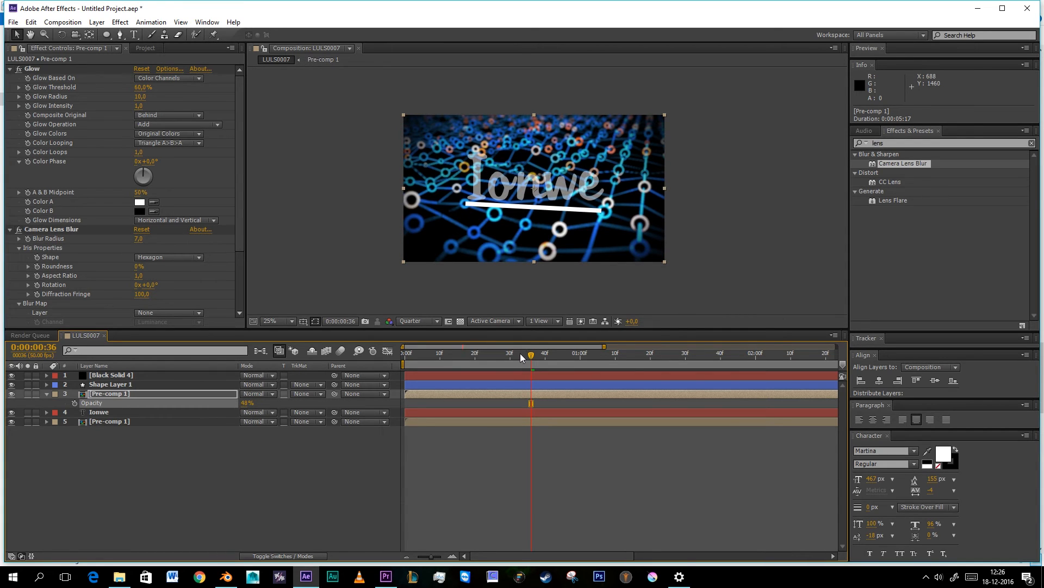
left_click_drag(521, 357, 468, 358)
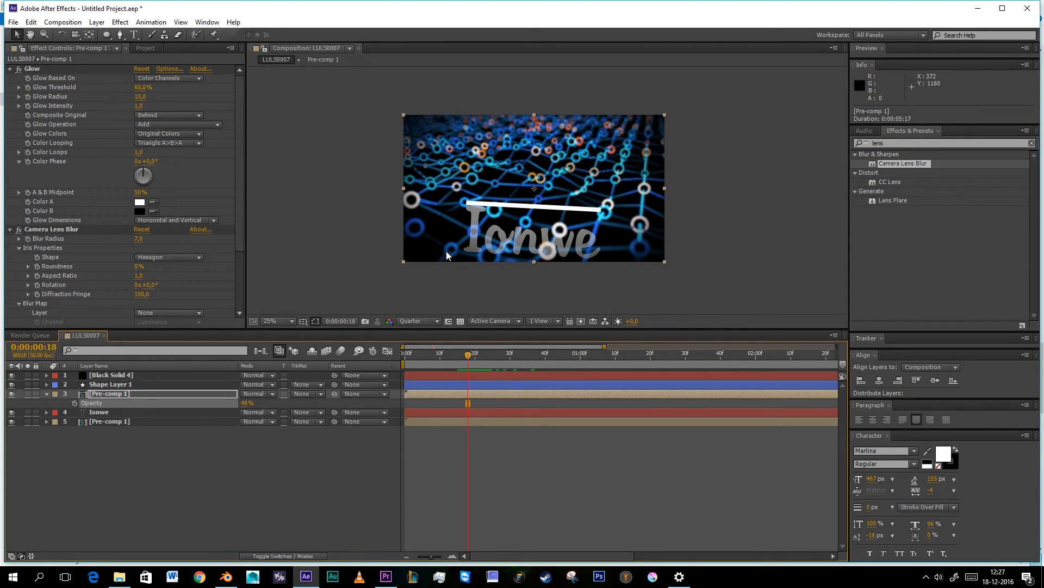
Draw a four-point Pen mask on the upper Pre-comp 1 along the underline and around the title beneath it, and restore full opacity
left_click(123, 35)
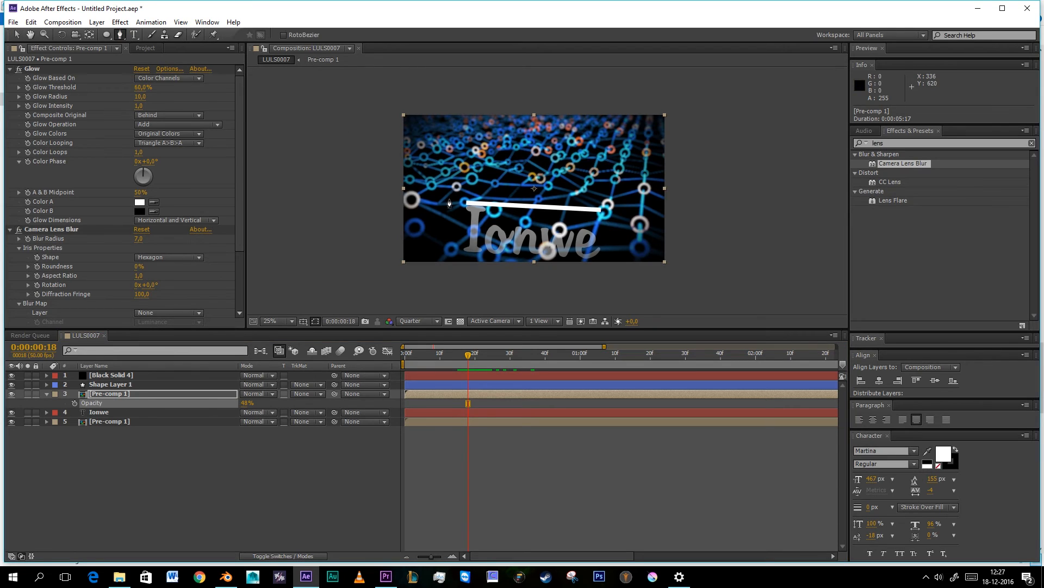
left_click(450, 202)
left_click(607, 207)
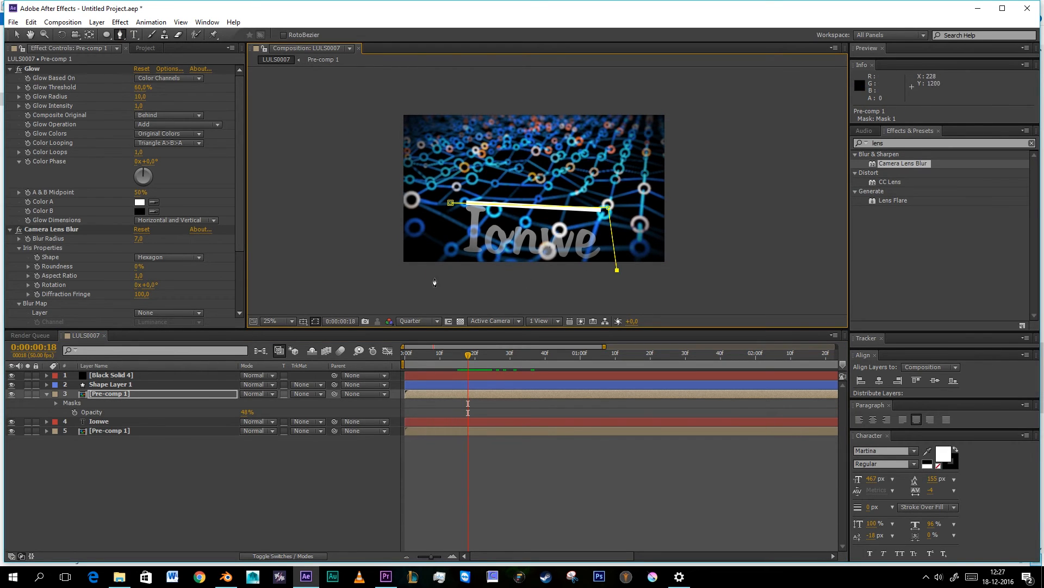
left_click(435, 278)
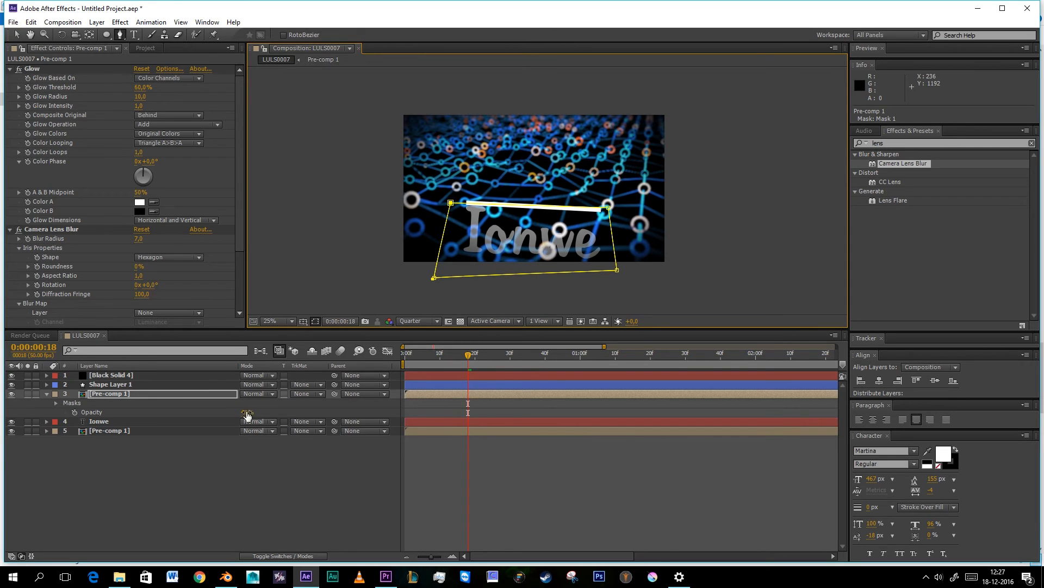
left_click_drag(246, 413, 472, 461)
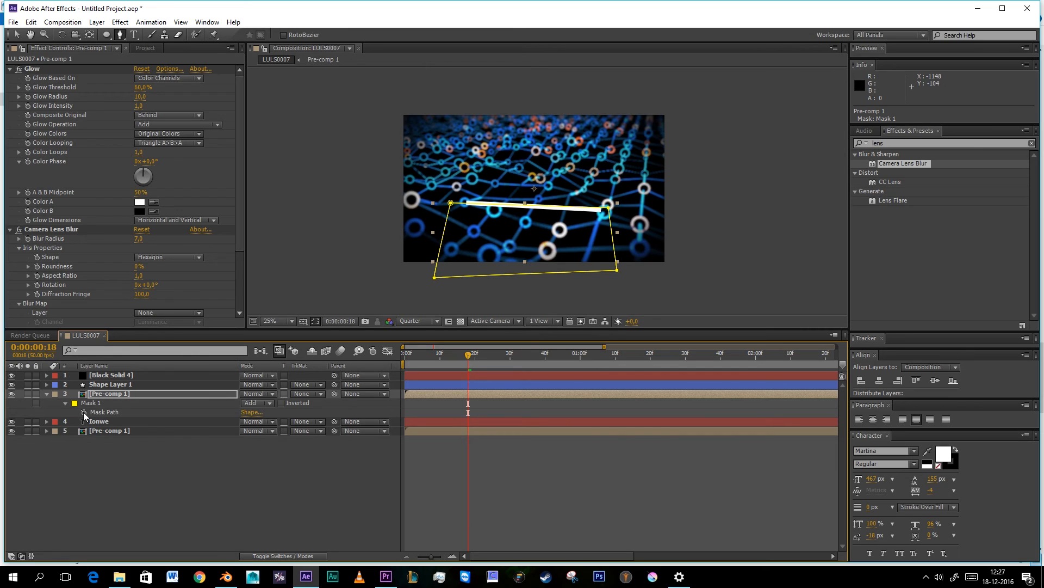
Keyframe the Mask 1 path at frame 18, and at frame 21 lower the mask's upper corners to follow the underline
key("alt+m")
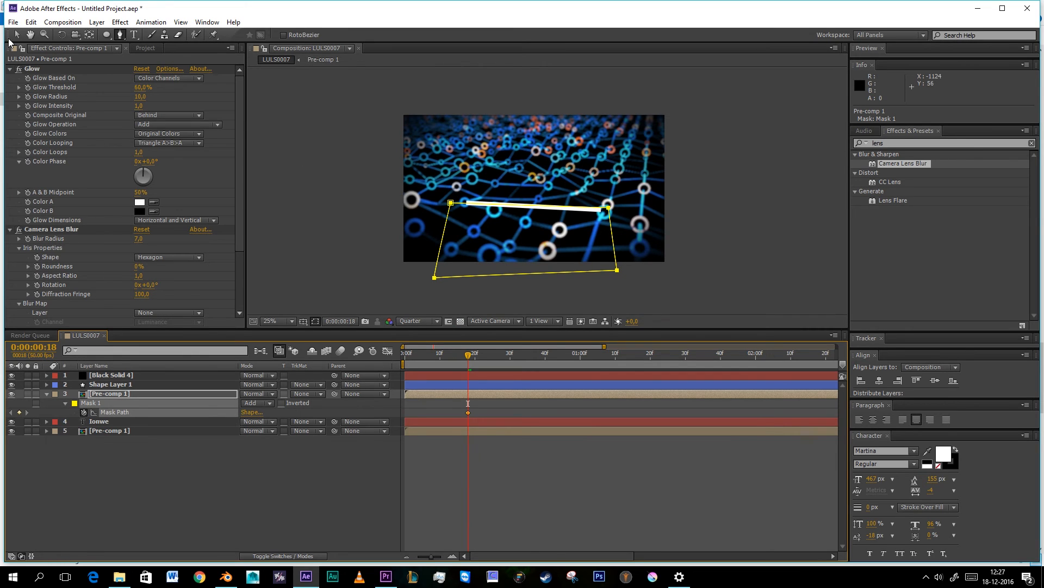
key(".")
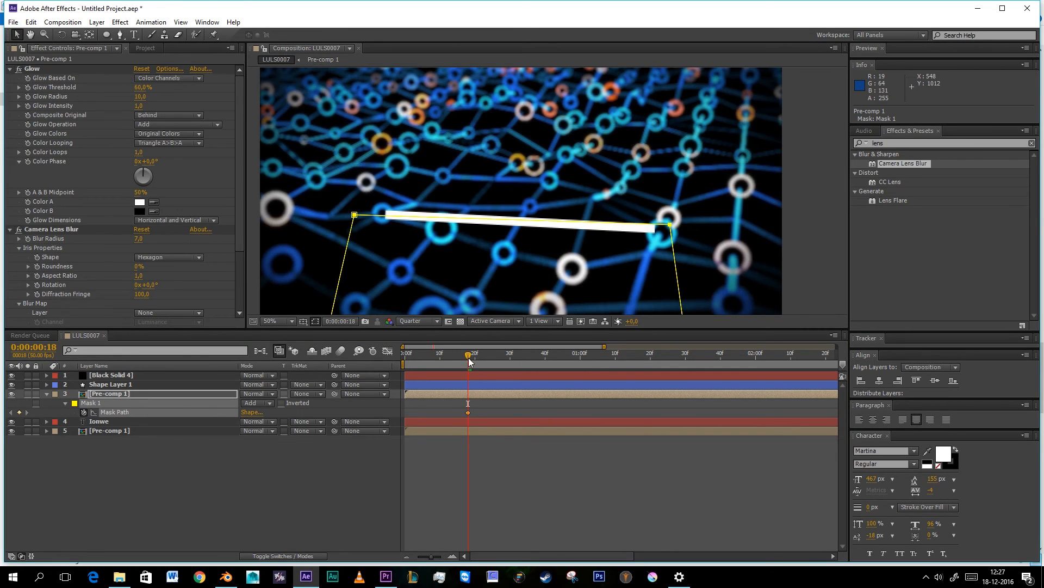
mouse_move(469, 362)
left_mouse_down()
mouse_move(505, 363)
mouse_move(478, 361)
left_mouse_up()
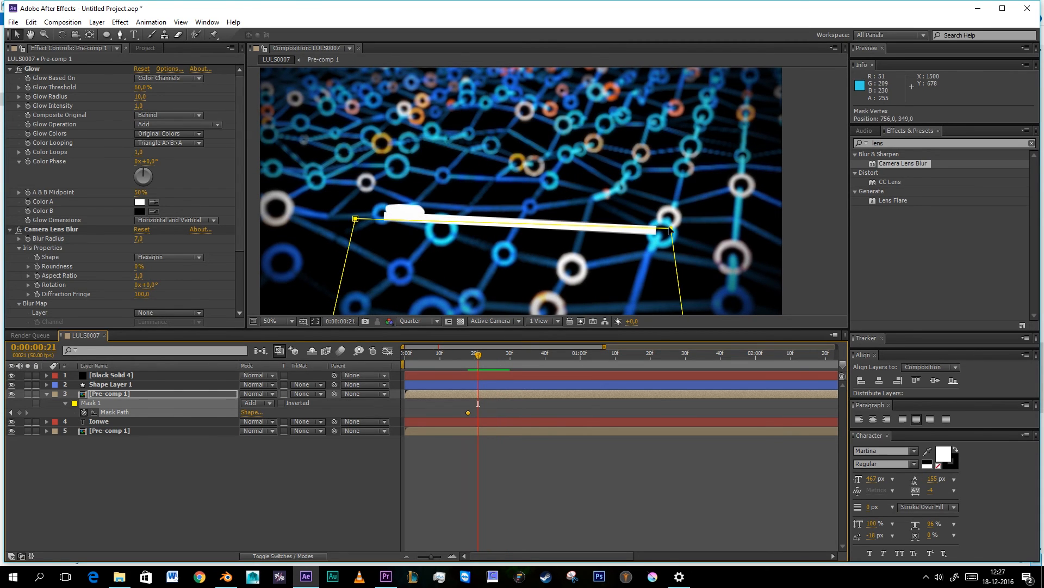
left_click_drag(670, 229, 670, 225)
Preview the masked title reveal from frame 0
left_click(457, 362)
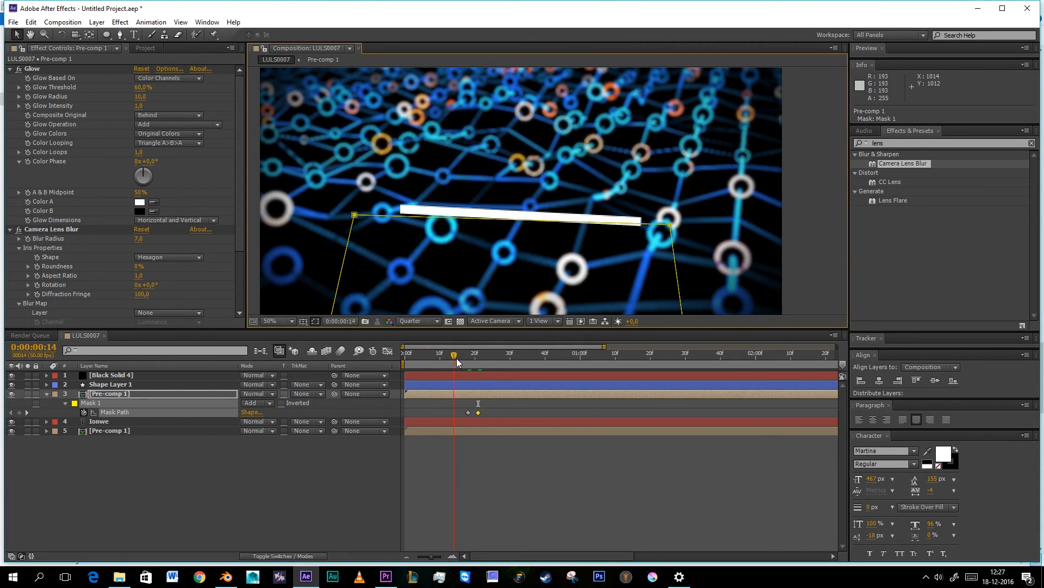
left_click_drag(457, 362, 362, 376)
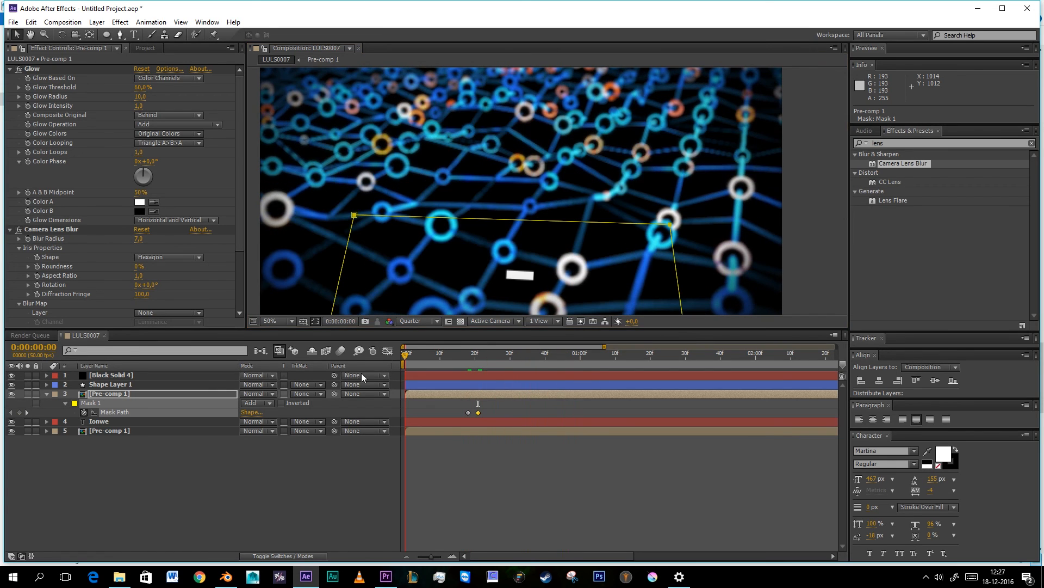
key("F2")
scroll(491, 151, "down", 1)
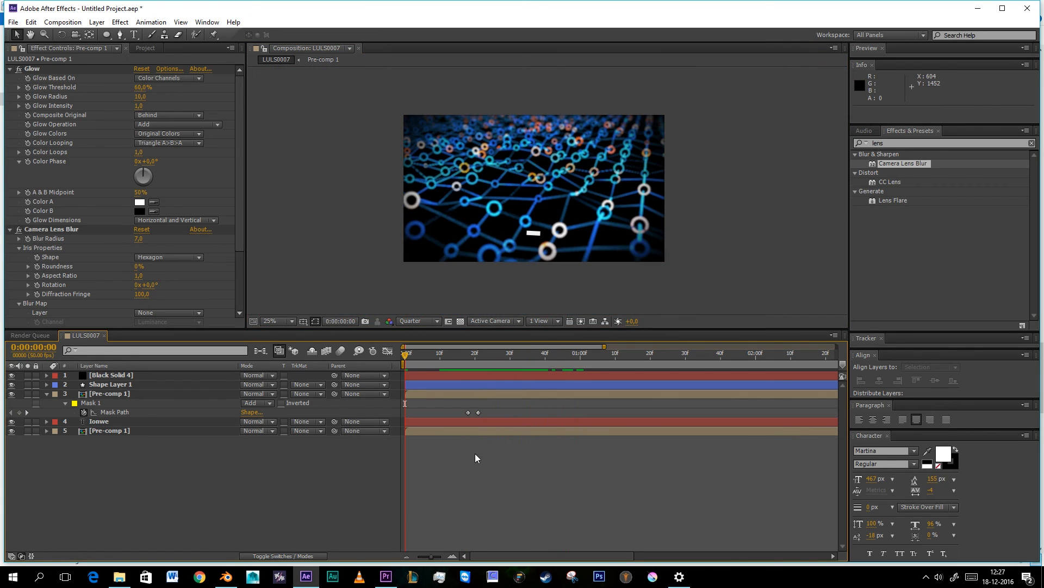
key("space")
left_click(83, 404)
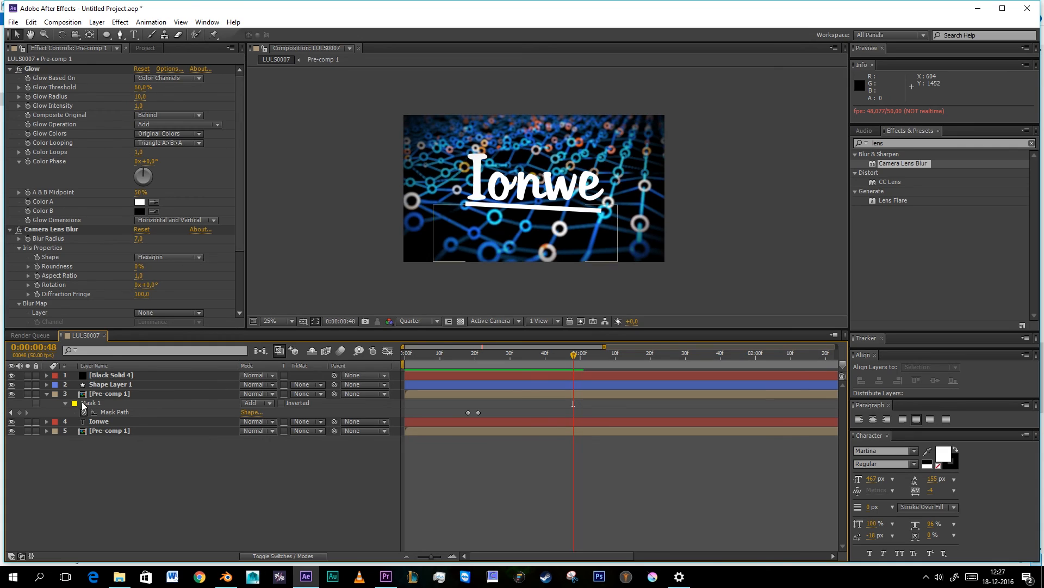
Enable motion blur on the Ionwe title layer and Shape Layer 1, and turn it on for the whole composition
left_click(100, 423)
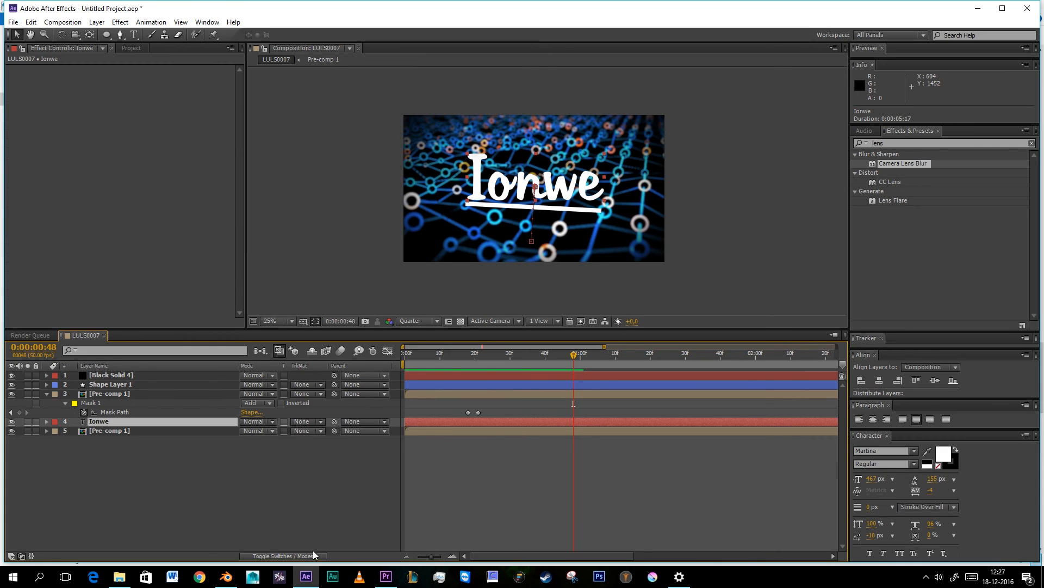
left_click(293, 555)
left_click(301, 422)
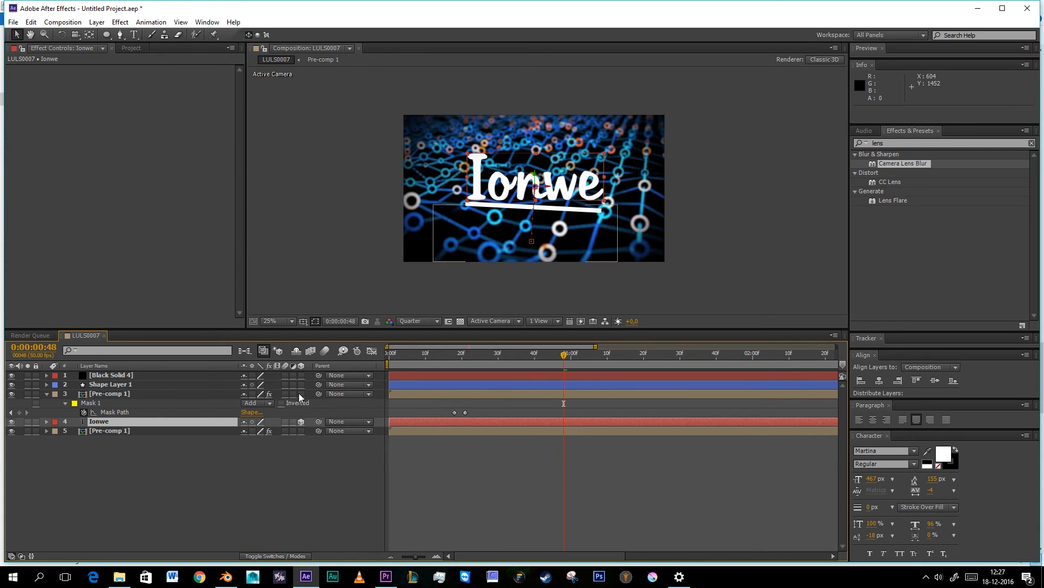
left_click(301, 422)
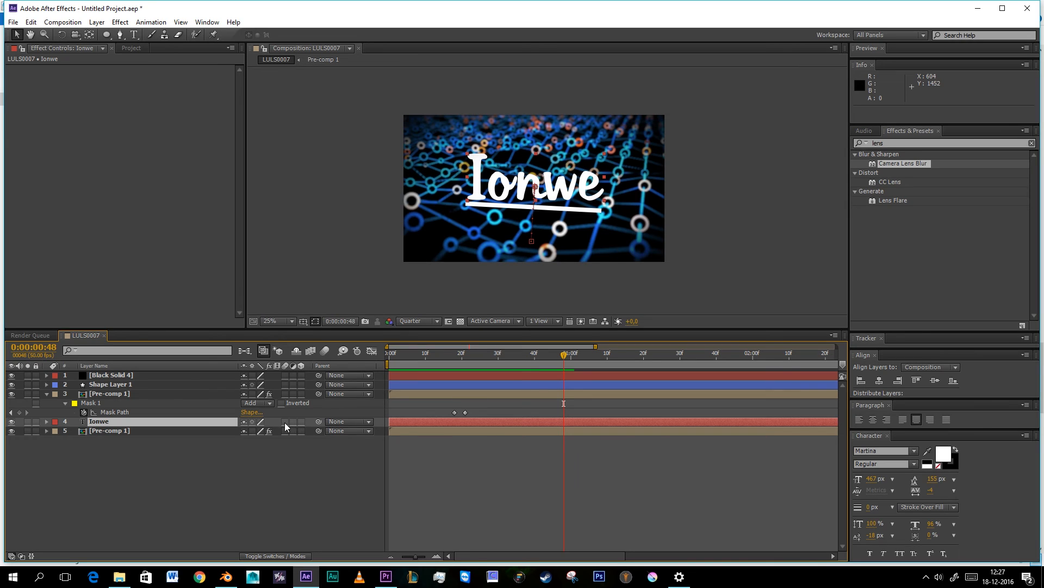
left_click(285, 423)
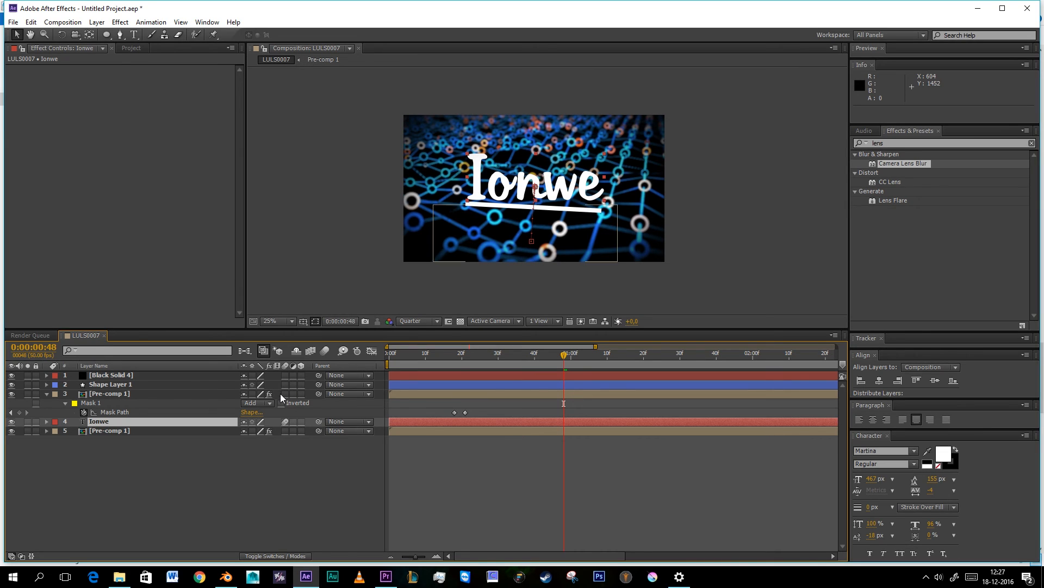
left_click(280, 383)
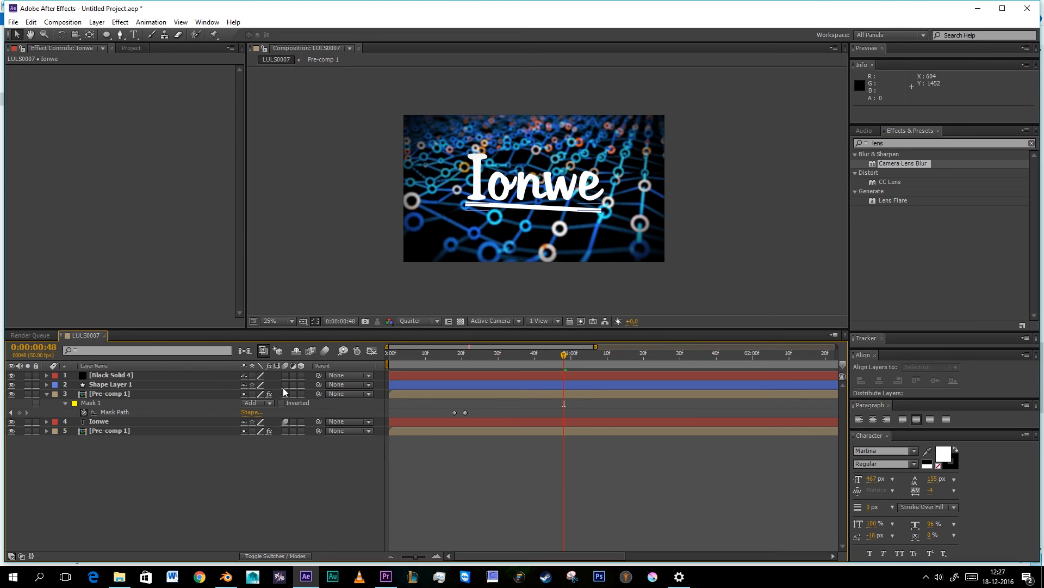
left_click(285, 384)
key("KP_0")
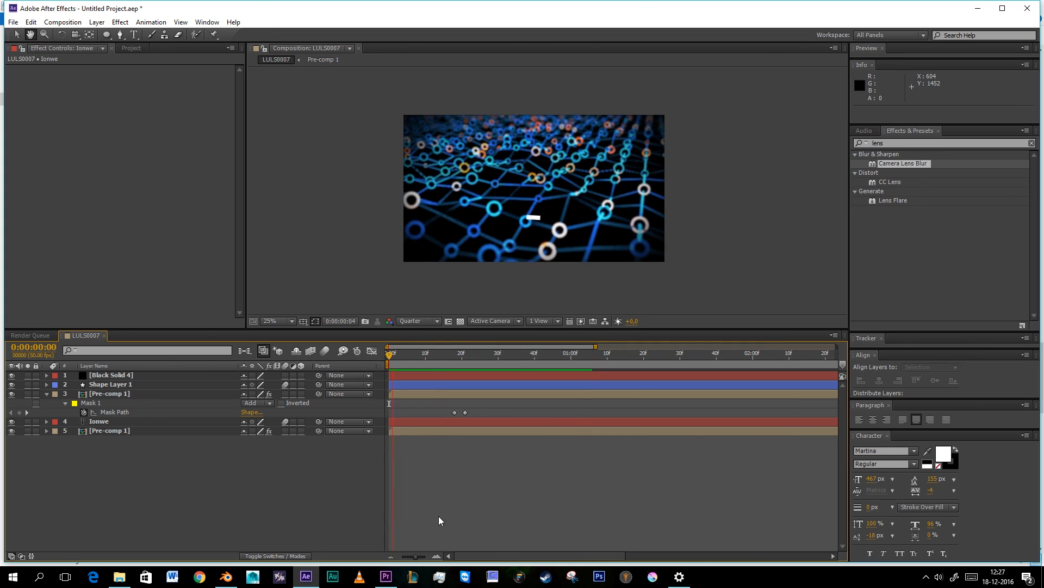
left_click(325, 351)
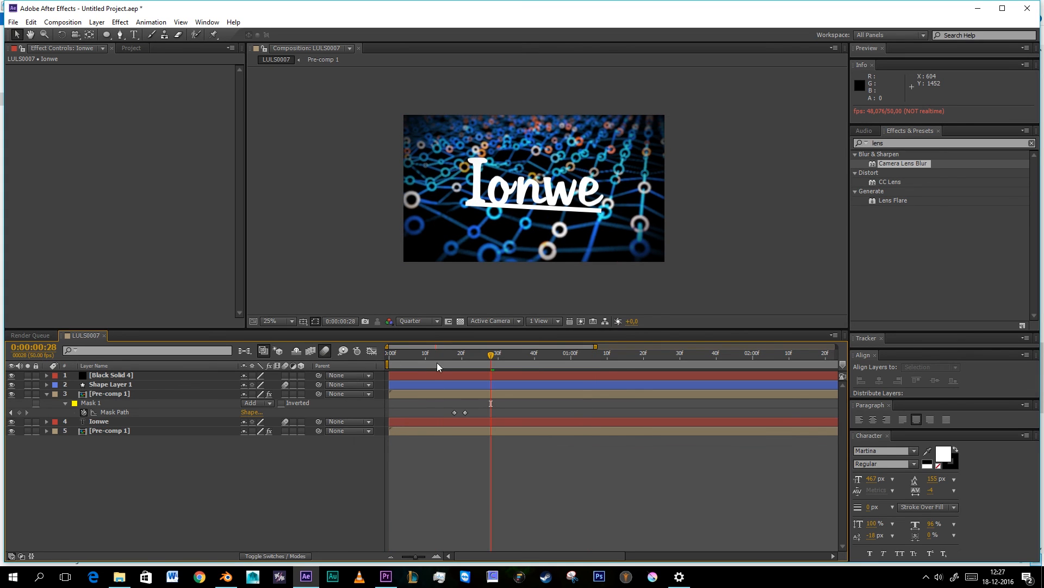
Preview the motion-blurred title reveal from about frame 17 and again from the start of the composition
mouse_move(438, 366)
left_mouse_down()
mouse_move(431, 359)
mouse_move(492, 359)
mouse_move(450, 360)
left_mouse_up()
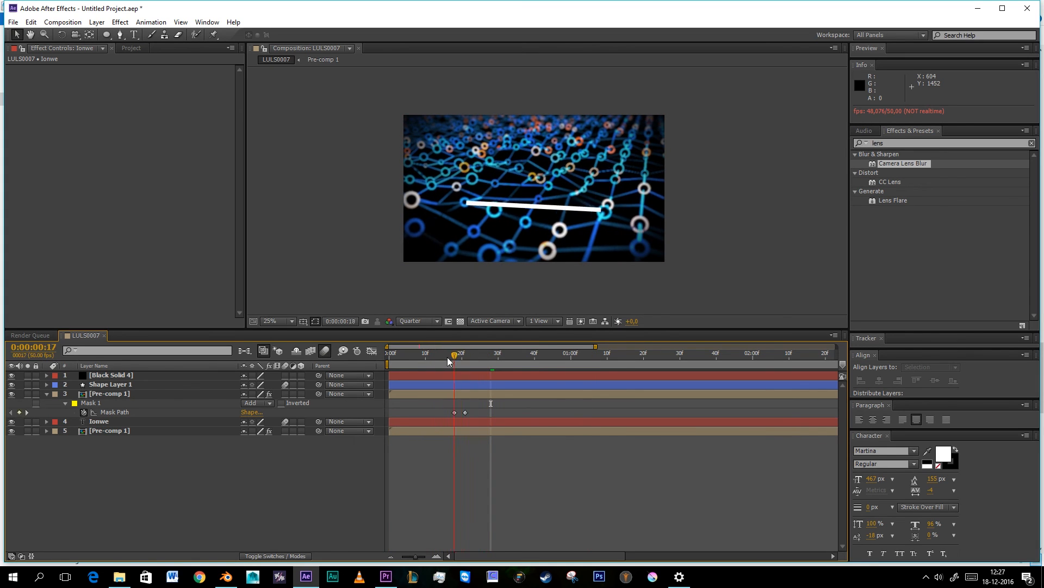
key("space")
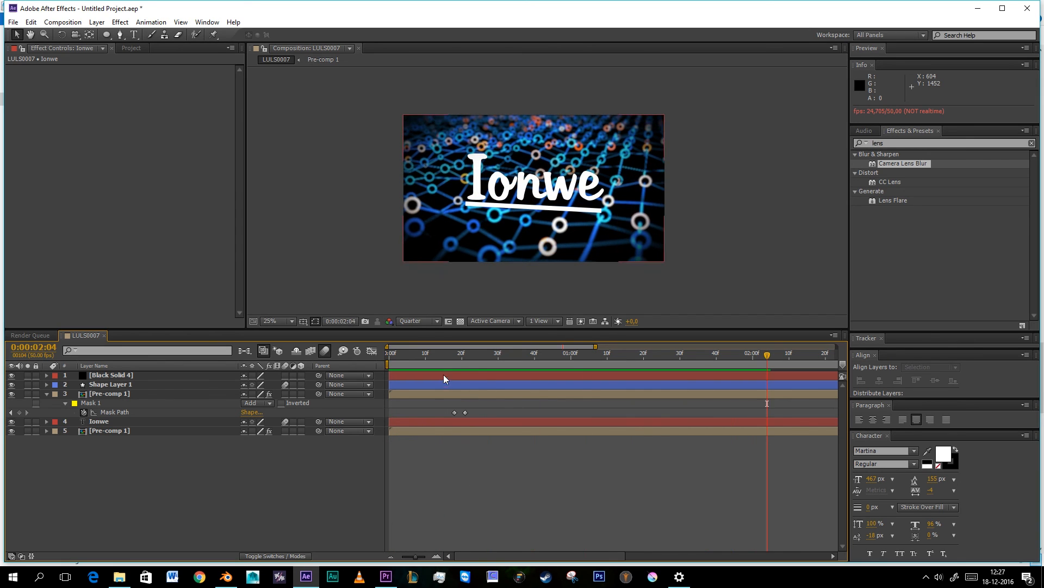
left_click(388, 359)
key("space")
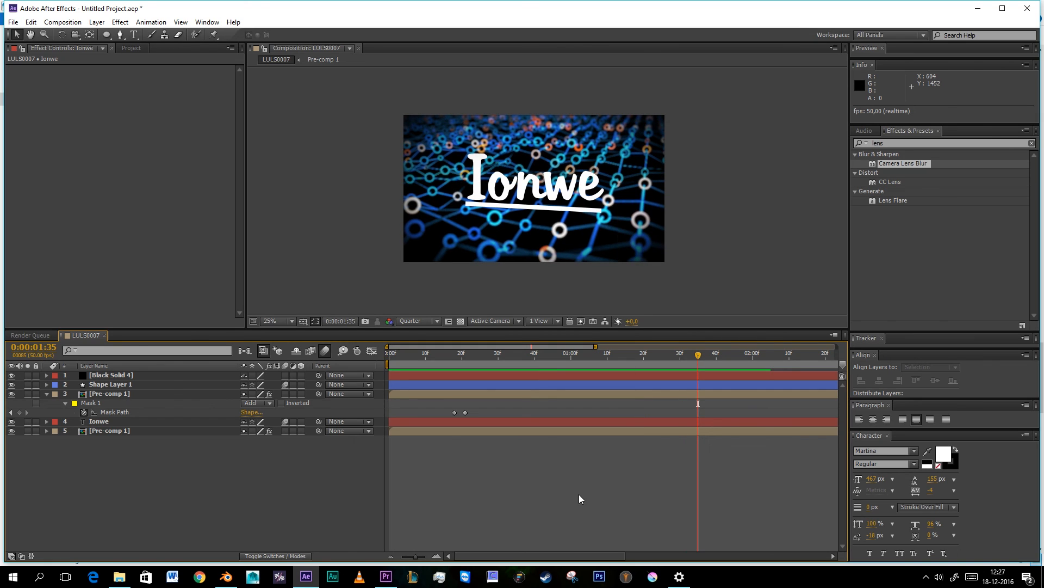
key("ctrl+z")
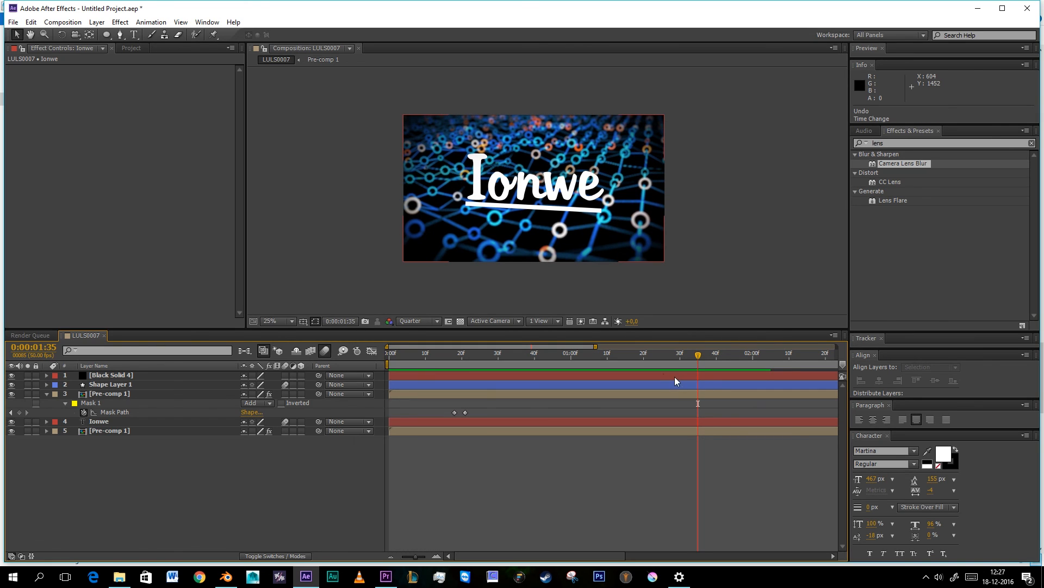
Trim the composition to a work area ending at 0:00:01:39 and return to the first frame
left_click_drag(597, 347, 904, 349)
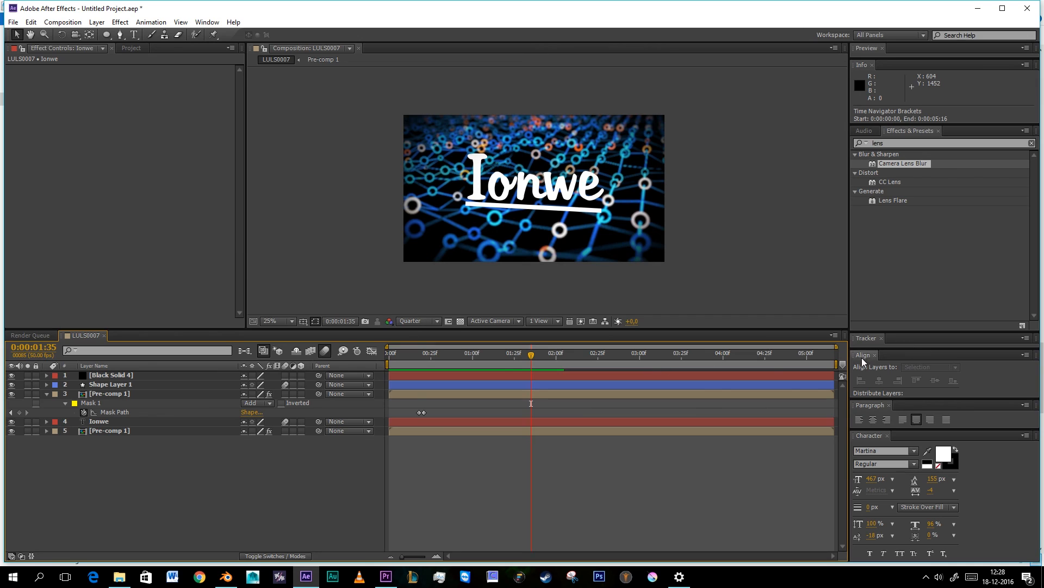
left_click_drag(840, 365, 530, 365)
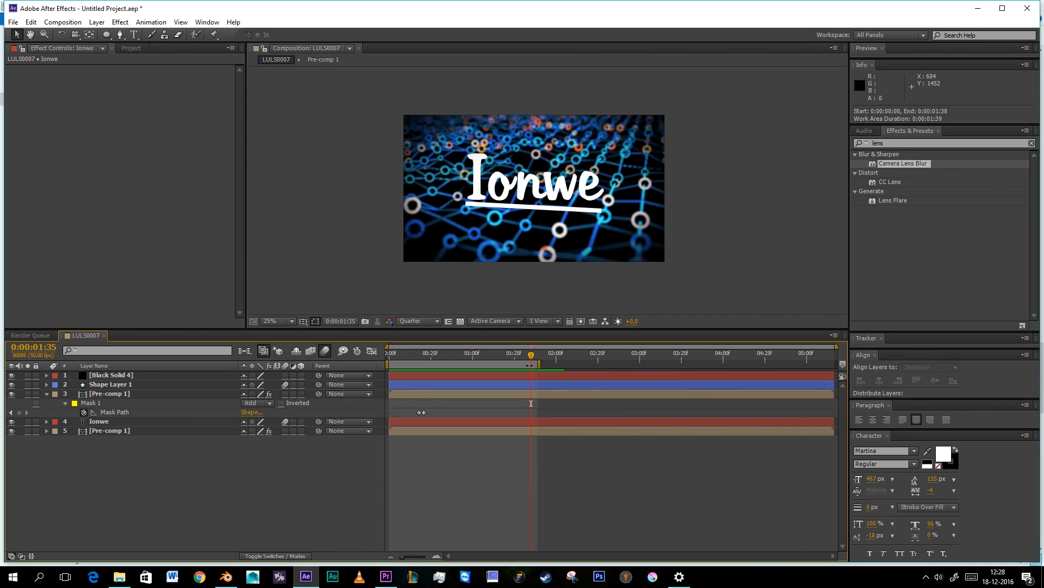
right_click(502, 364)
left_click(522, 394)
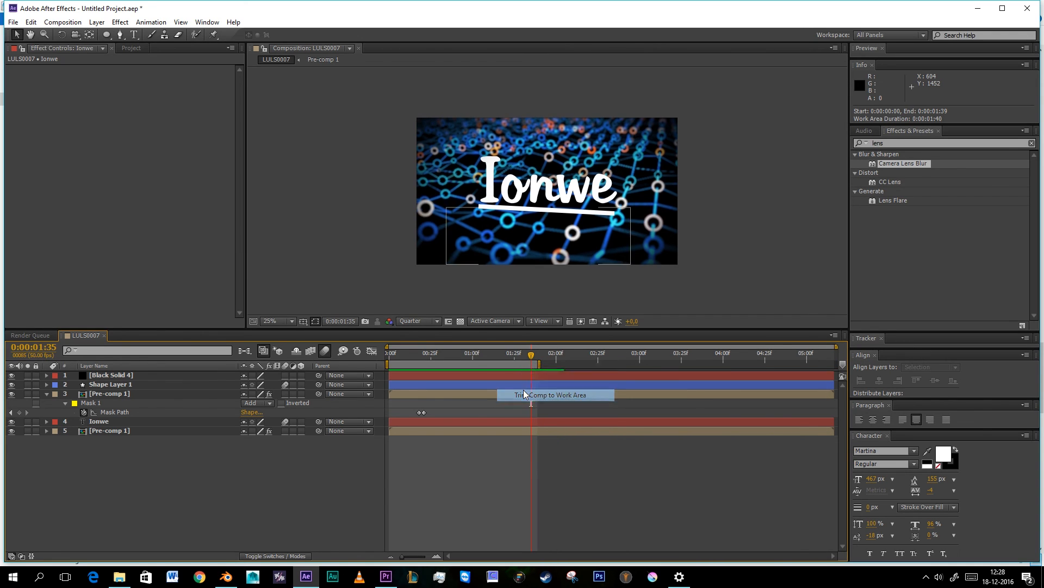
key("Home")
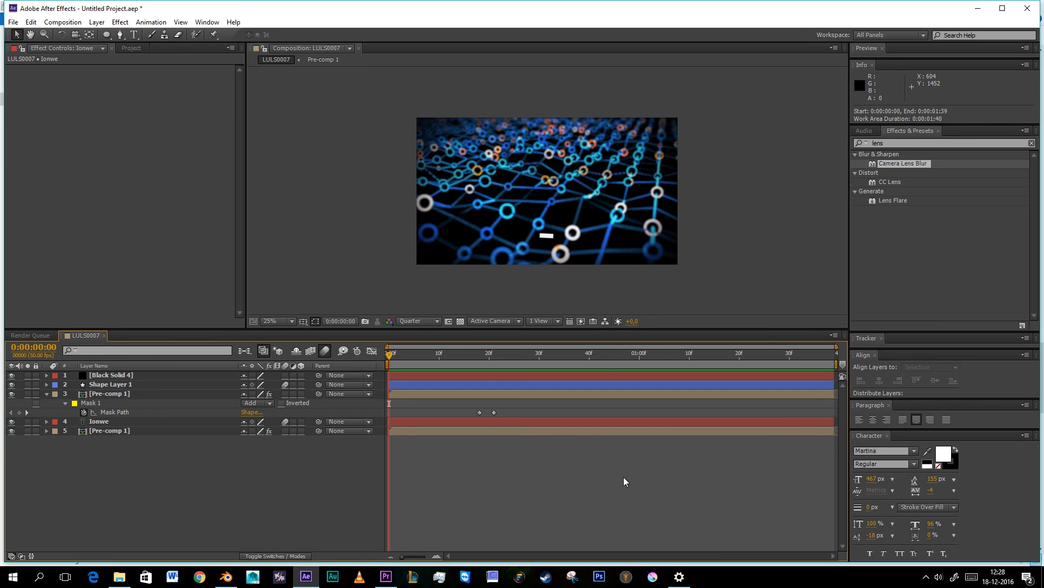